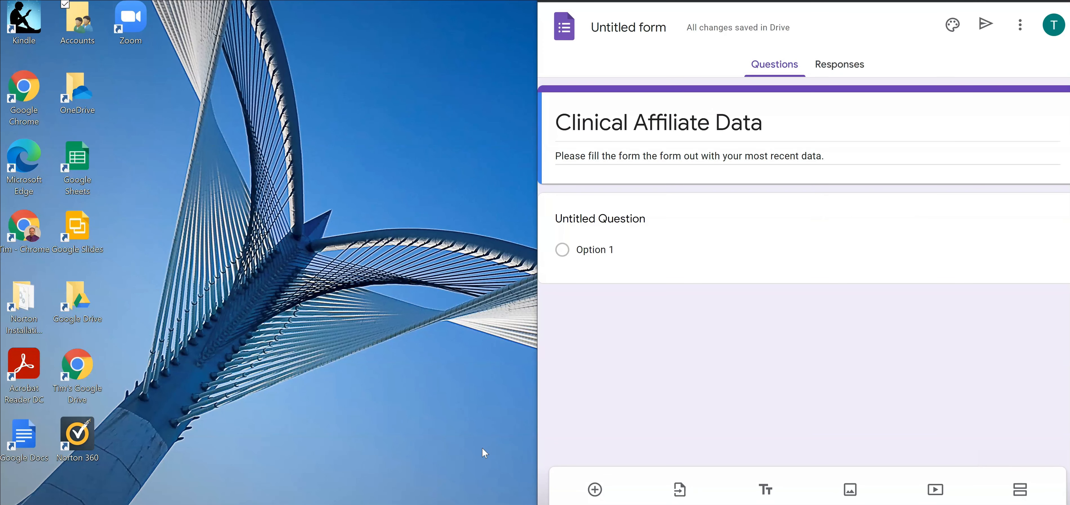
Step: Snap the form browser to the right half and fill the left half with the Appendix E Excel form
key("super+Right")
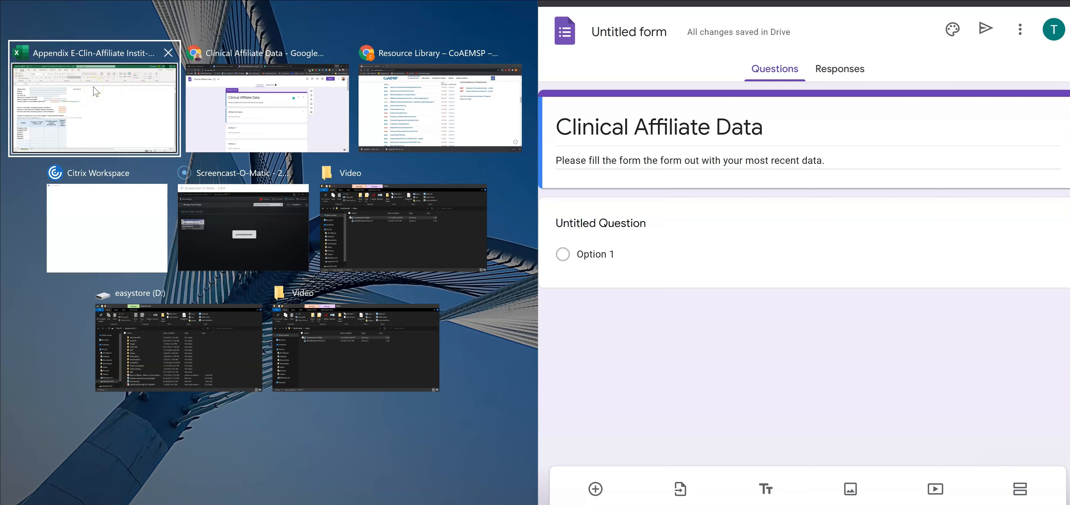
left_click(110, 101)
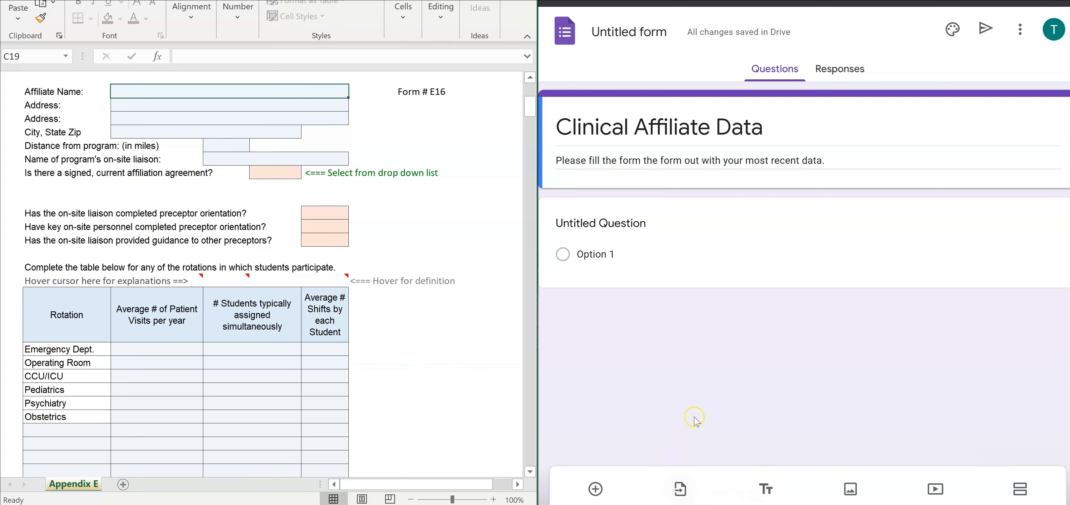
Step: Title the first question 'Affiliate Name', keep Short answer, and make it required
left_click(591, 224)
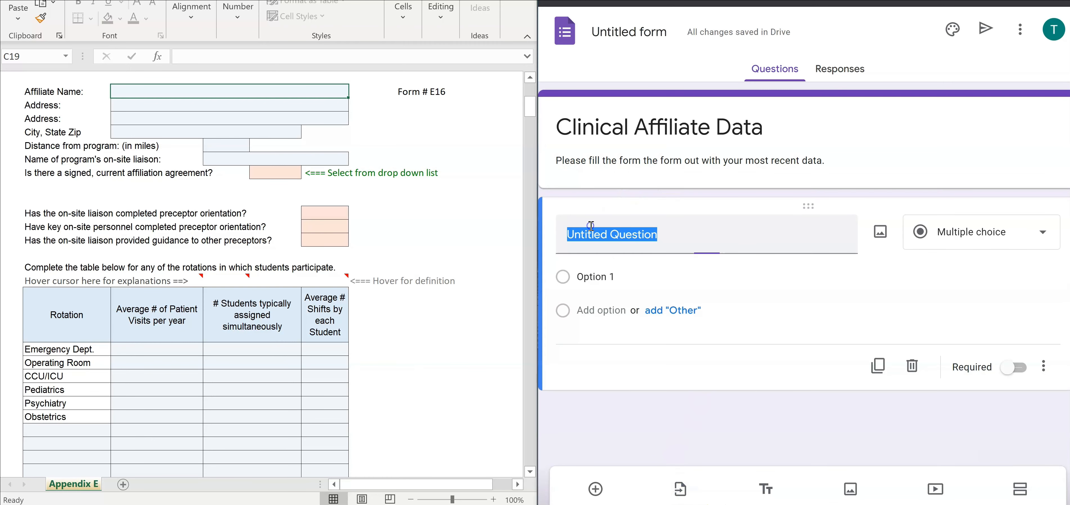
type("A")
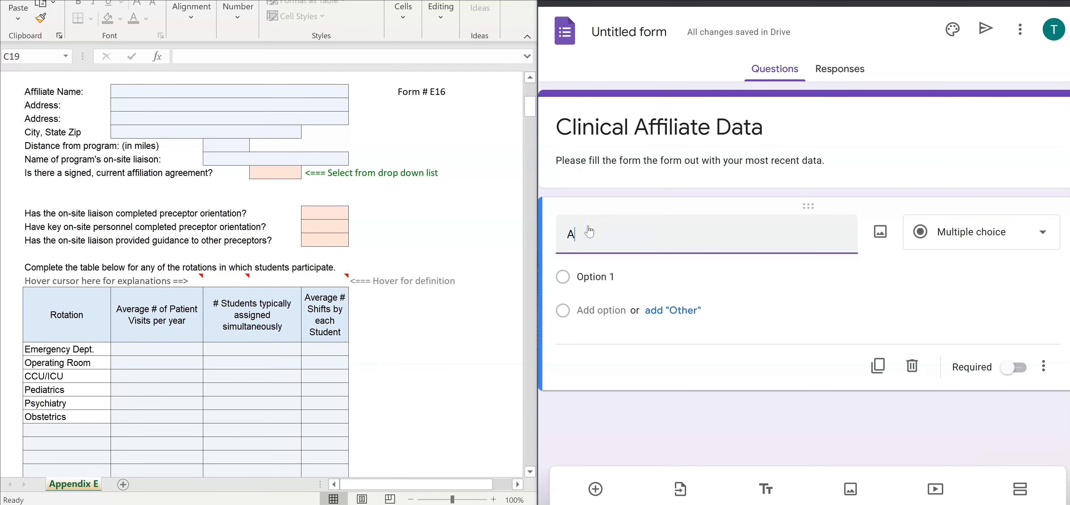
type("ffiliate Name")
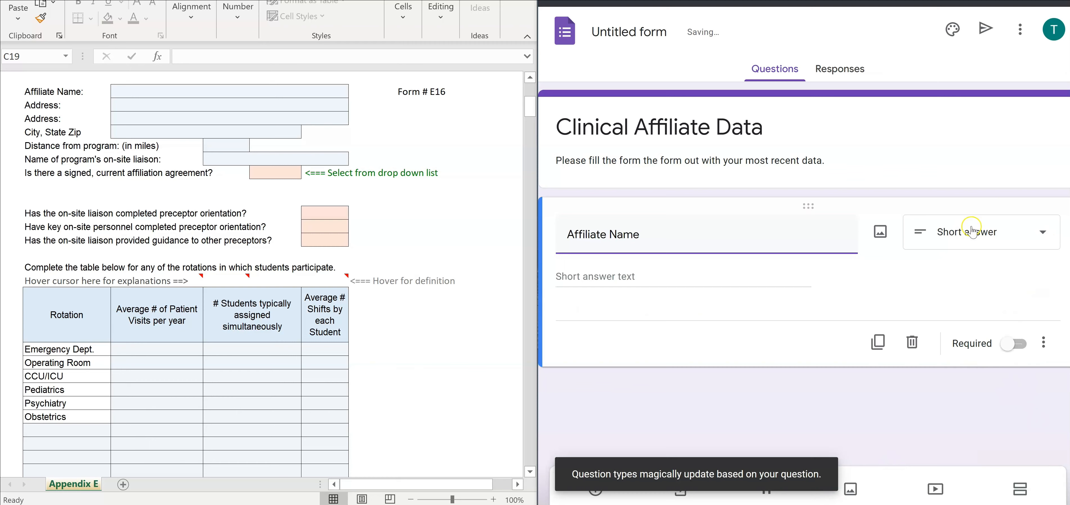
left_click(1044, 233)
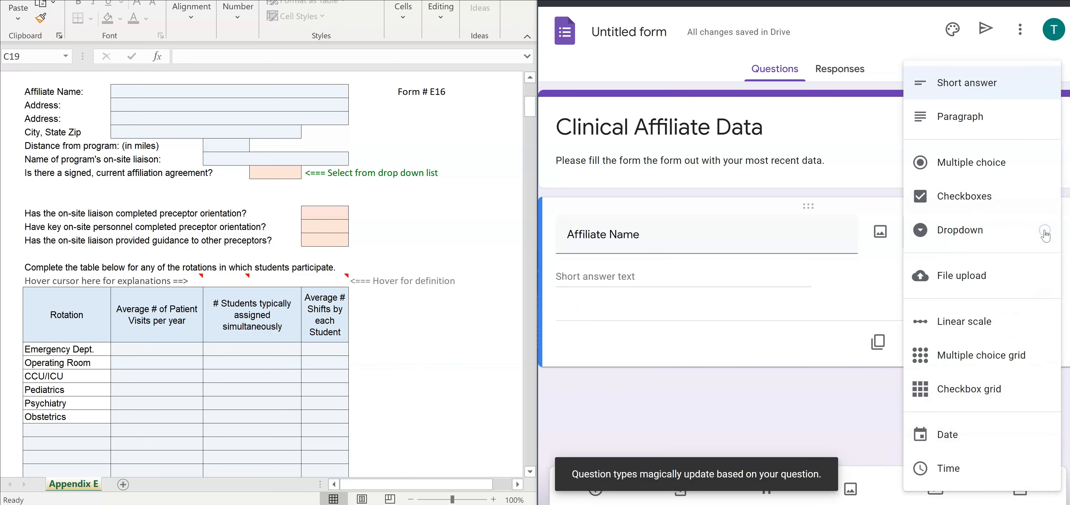
left_click(967, 92)
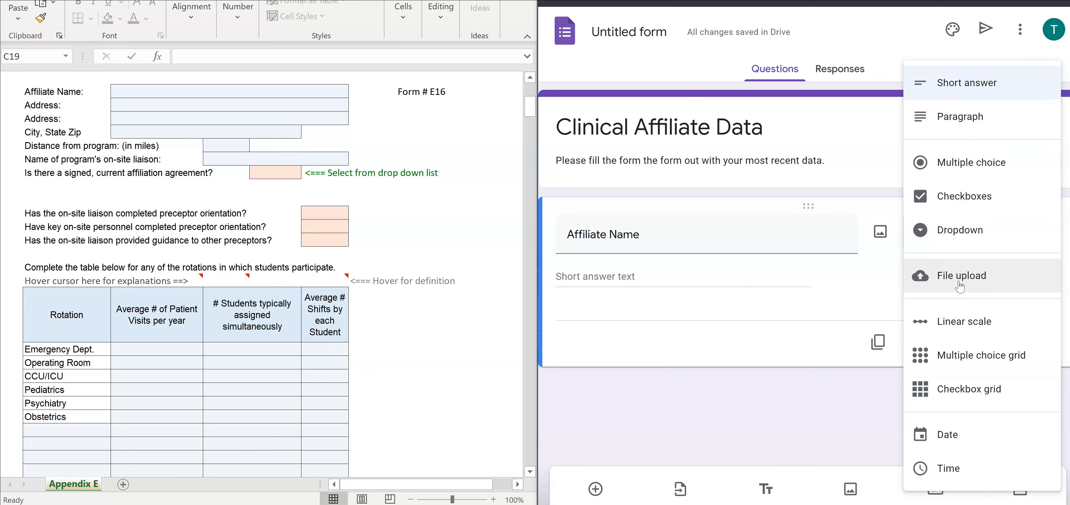
left_click(950, 470)
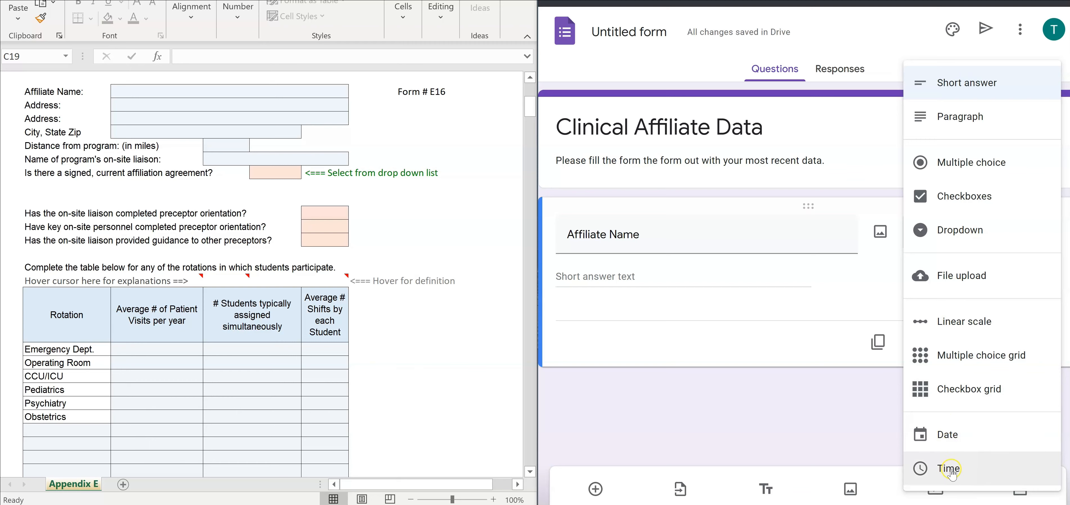
left_click(856, 425)
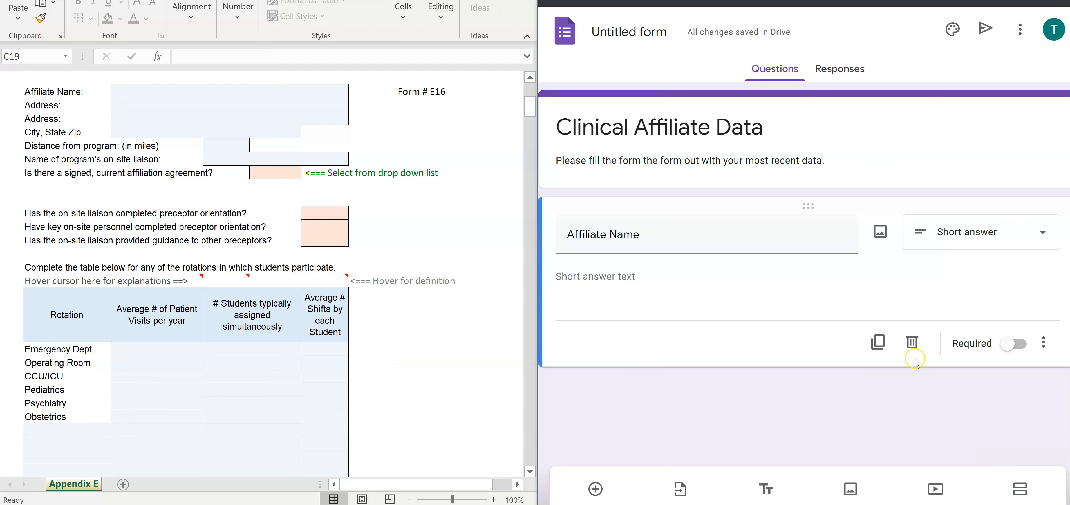
left_click(1007, 349)
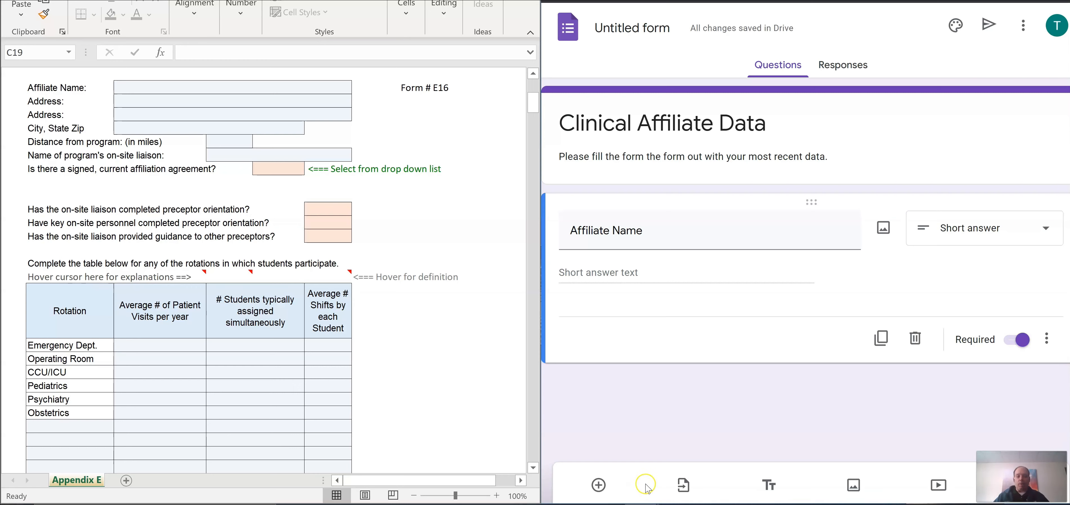
Step: Add two short-answer 'Address' questions, making the first one required
left_click(595, 486)
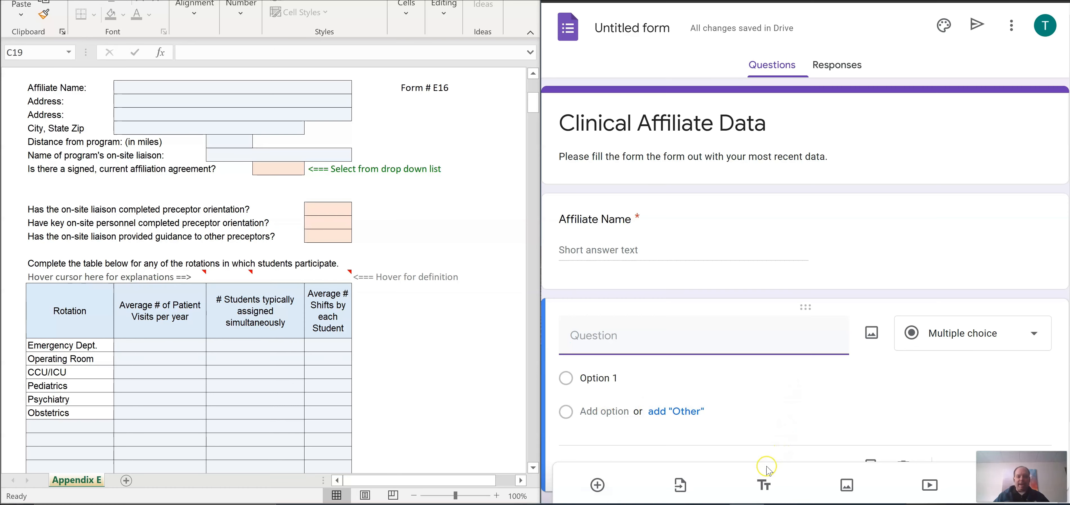
type("Address")
left_click(972, 333)
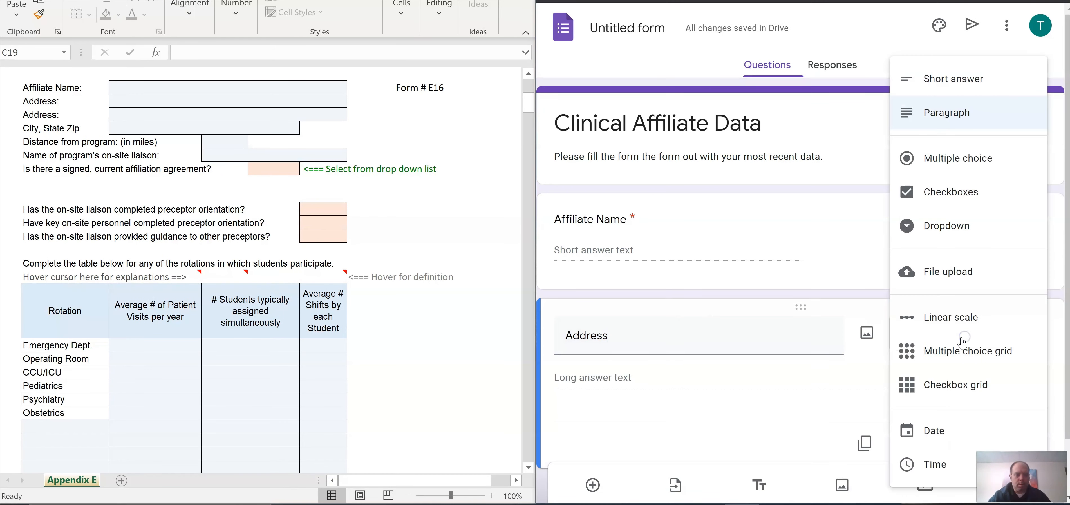
left_click(953, 79)
left_click(1003, 441)
scroll(789, 452, "down", 2)
left_click(593, 485)
type("Address")
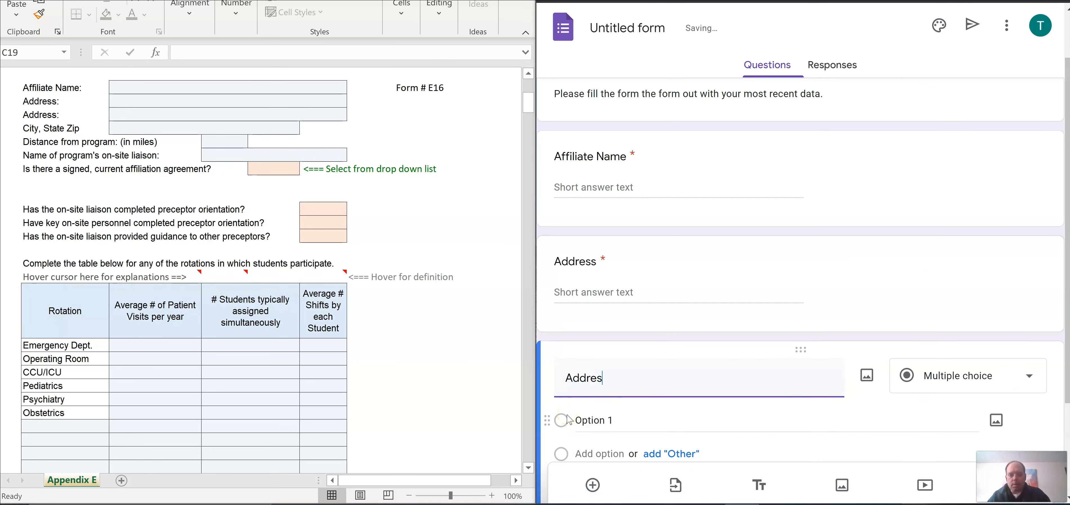
left_click(964, 374)
left_click(952, 78)
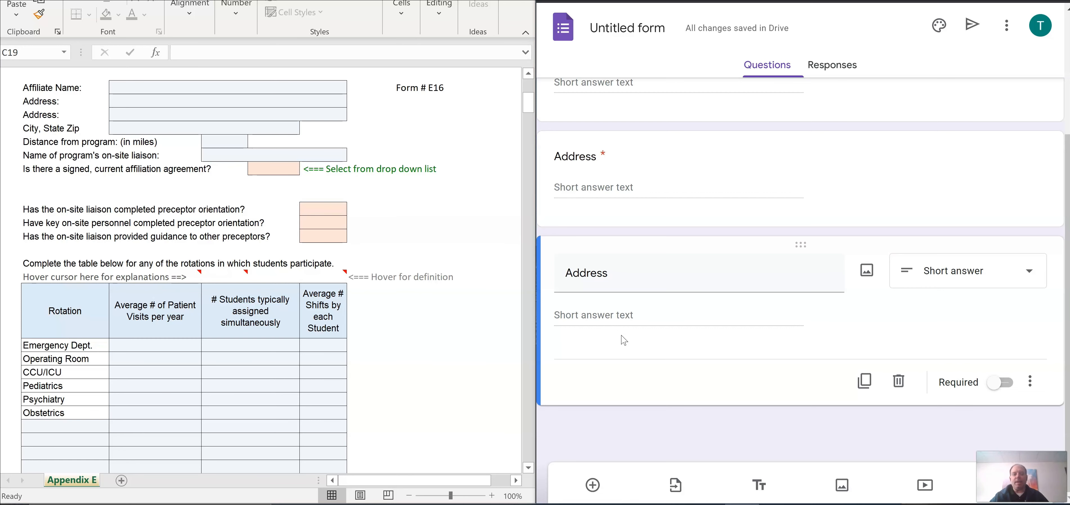
Step: Add 'City', 'State' and 'Zip Code' questions, with State and Zip Code required
left_click(592, 485)
type("City")
scroll(576, 456, "down", 1)
left_click(593, 485)
type("State")
scroll(837, 374, "down", 2)
left_click(593, 485)
type("Zip Code")
scroll(837, 395, "down", 2)
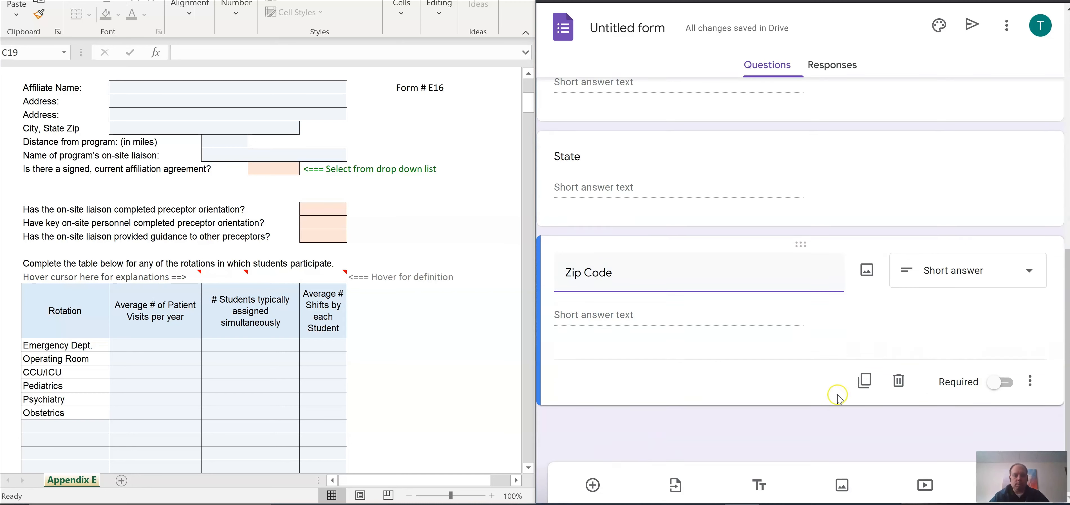
left_click(1004, 382)
left_click(984, 200)
left_click(1000, 277)
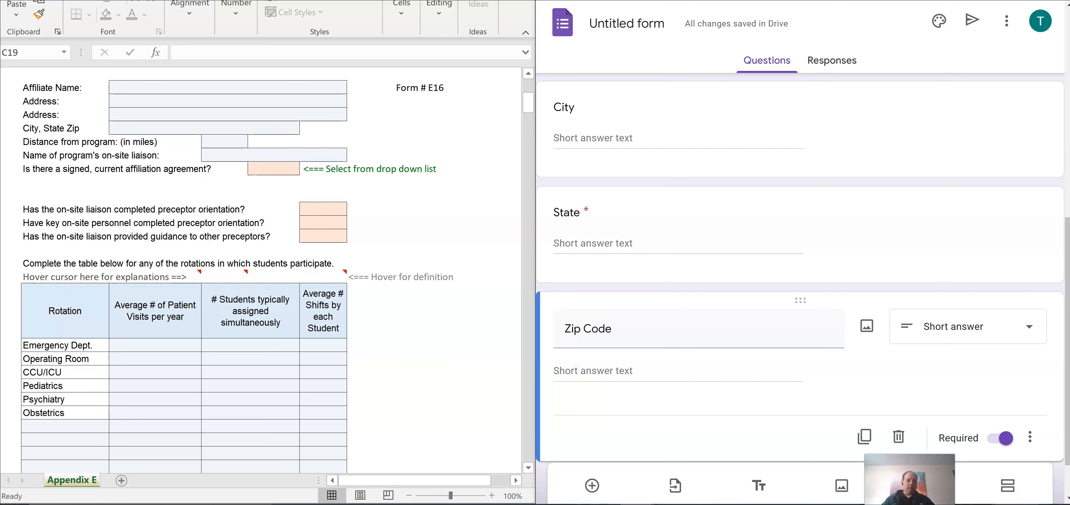
Step: Add a section titled 'Liaison Contact' and insert a blank question into it
left_click(1009, 490)
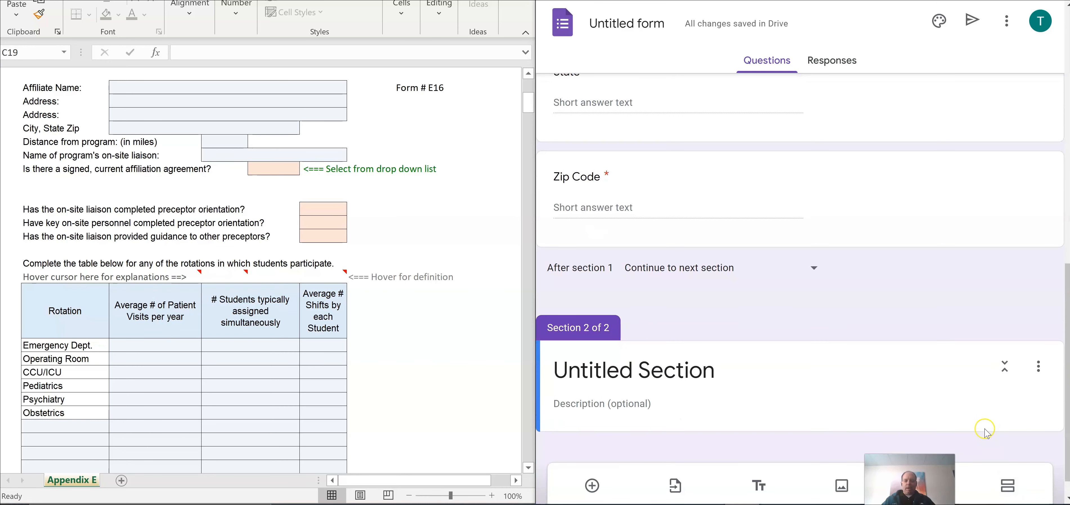
left_click(738, 369)
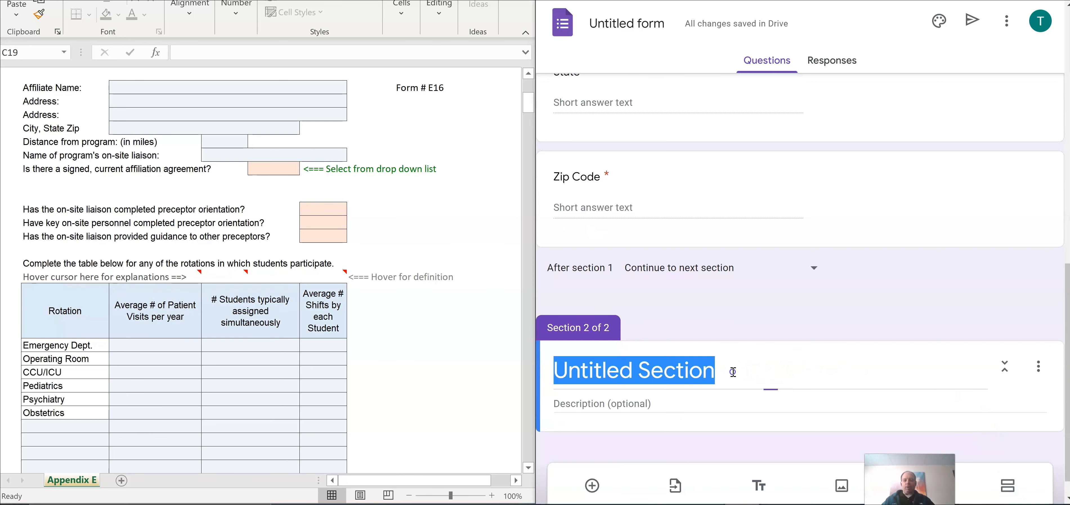
type("Liasi")
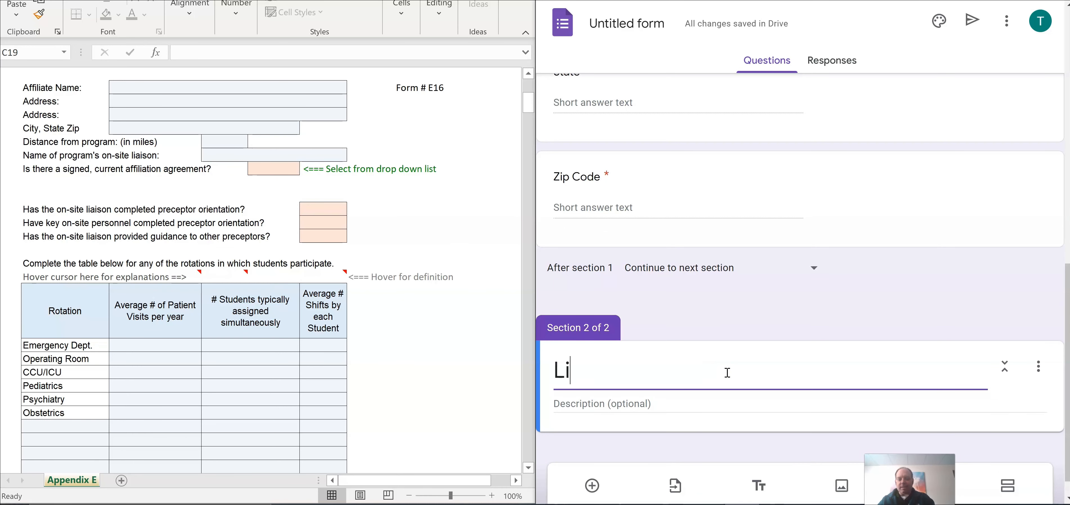
key("BackSpace")
key("BackSpace")
key("BackSpace")
type("aison Contact")
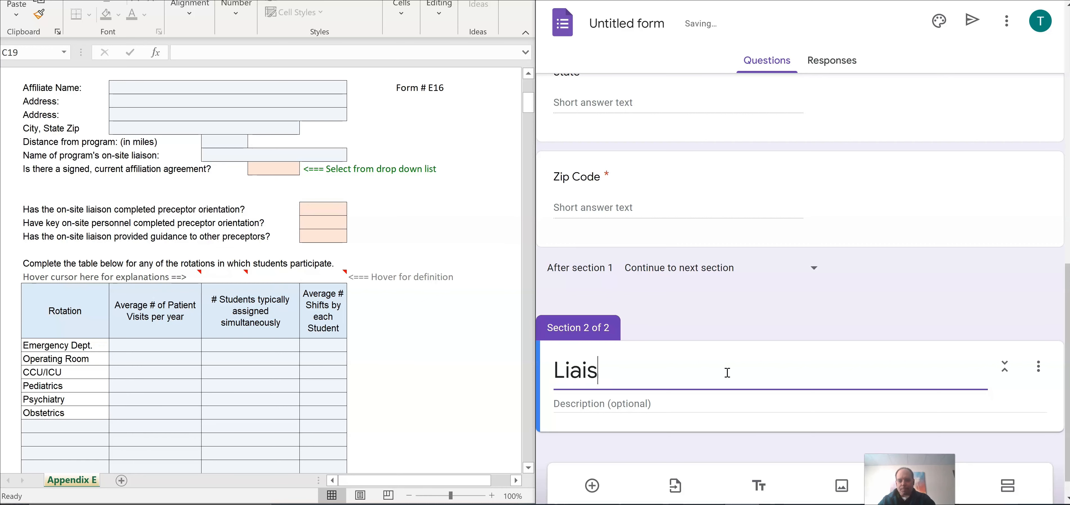
scroll(913, 386, "down", 1)
left_click(955, 392)
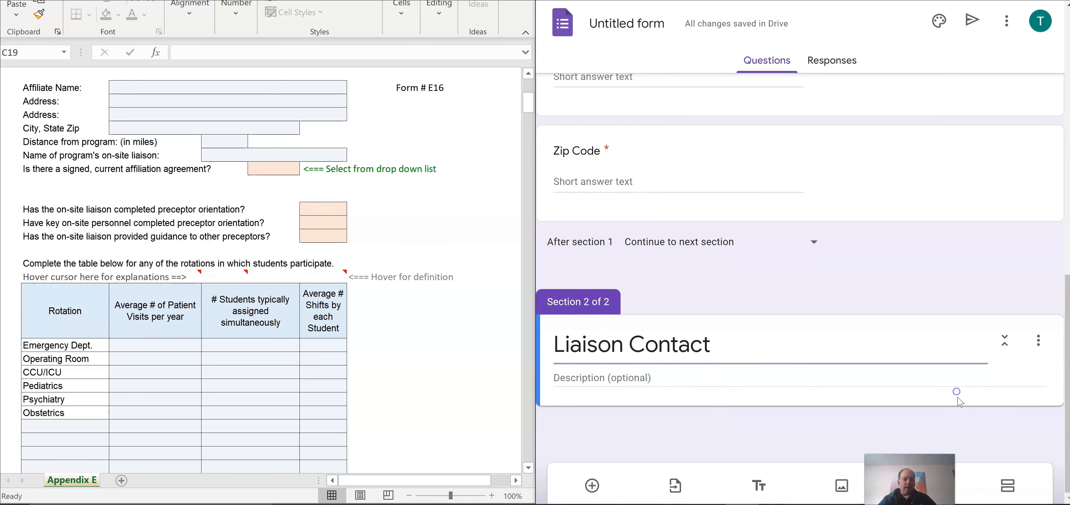
left_click(592, 485)
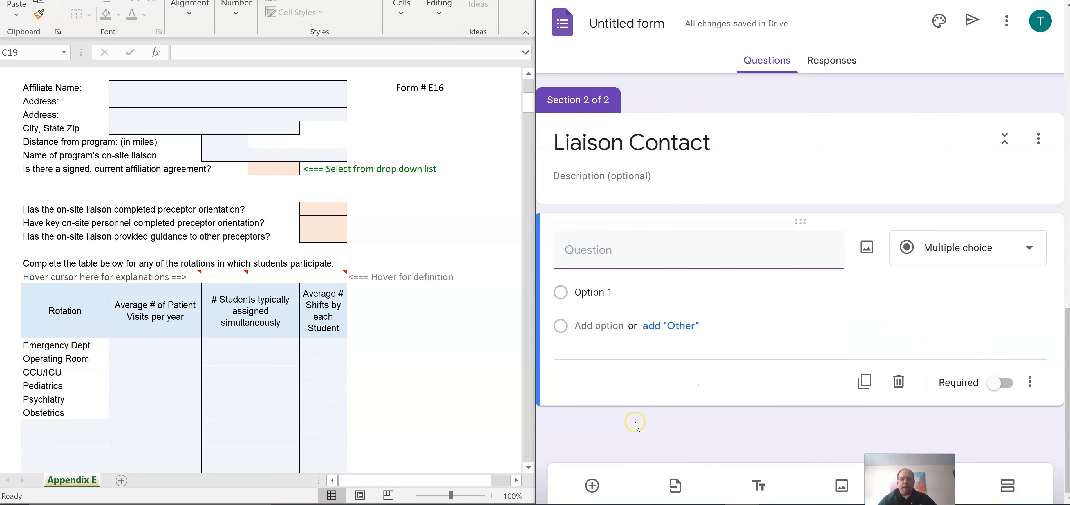
Step: Title the new question 'Name of the clinical liaison' and make it required
left_click(584, 254)
type("Name o")
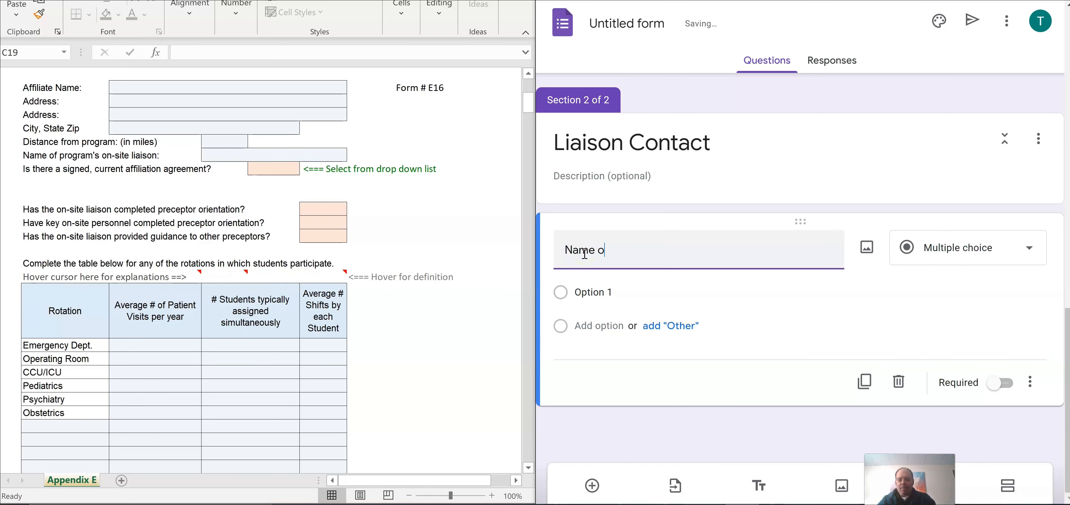
type("f the clinical liaison")
left_click(1001, 383)
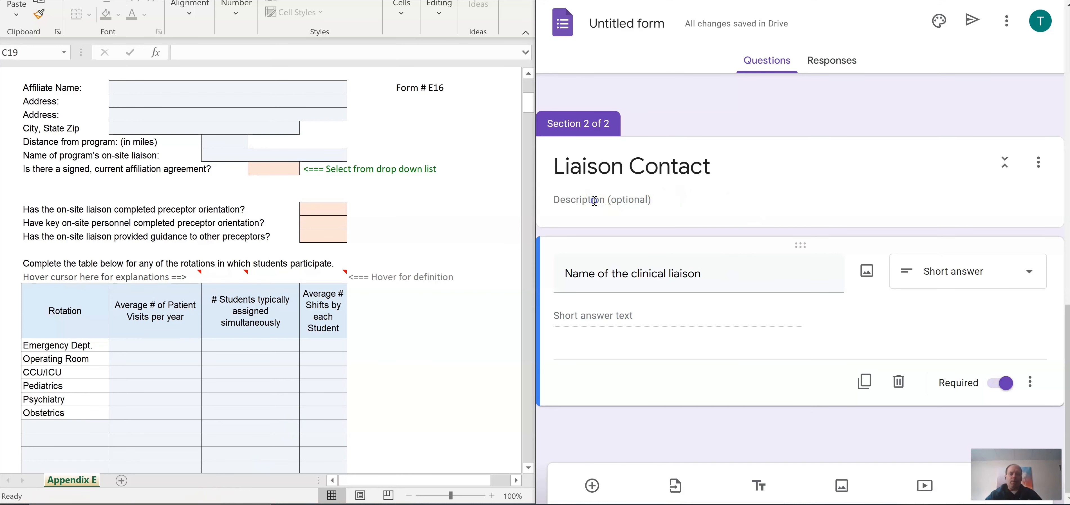
Step: Paste the liaison explanation into the Liaison Contact section description
left_click(603, 207)
right_click(578, 274)
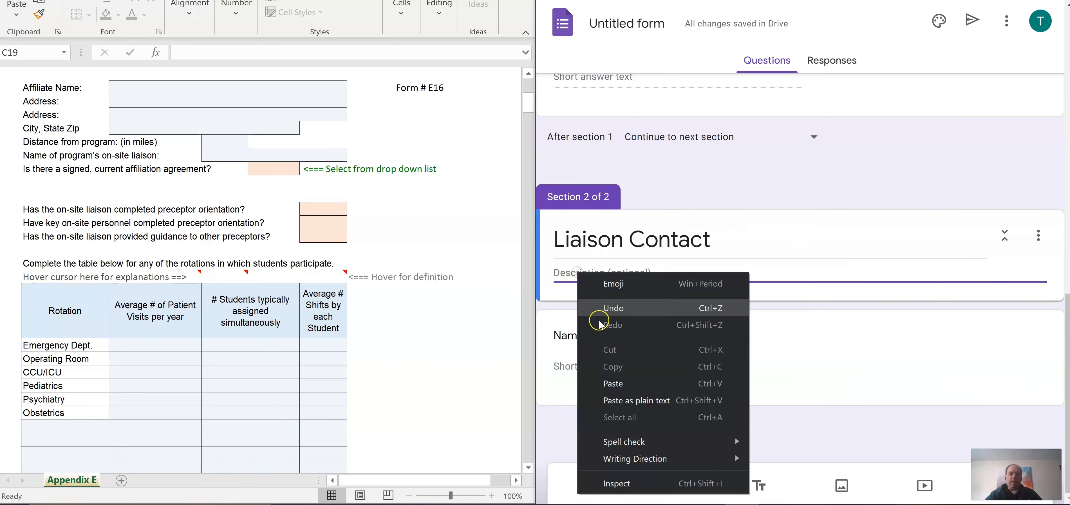
left_click(613, 383)
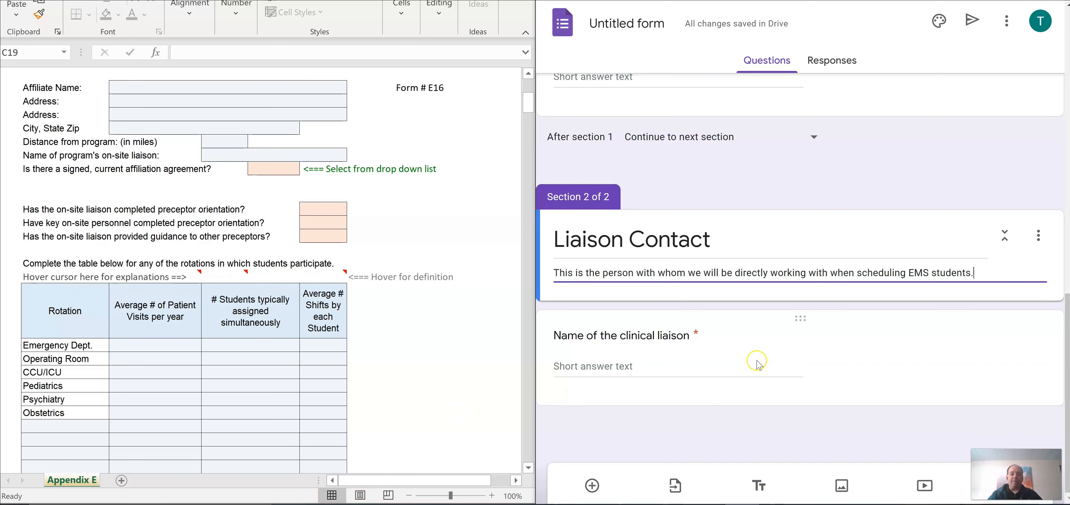
left_click(733, 421)
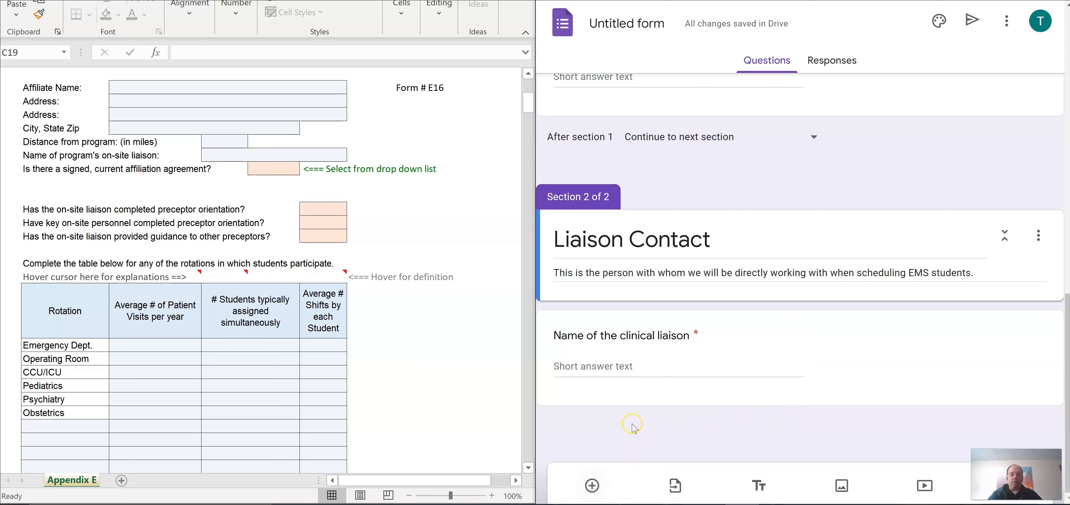
Step: Append '(First and Last Name)' to the liaison name question title
left_click(692, 345)
type("(First and Last Name)")
scroll(702, 349, "down", 3)
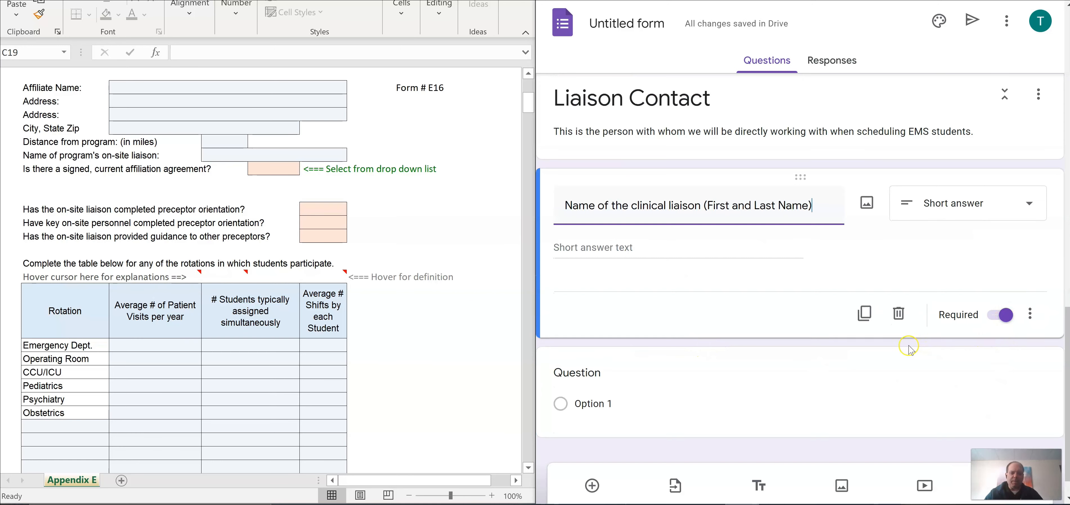
scroll(908, 348, "down", 1)
Step: Add required questions 'E-Mail Address of Liaison' and 'Phone number of liaison'
left_click(587, 342)
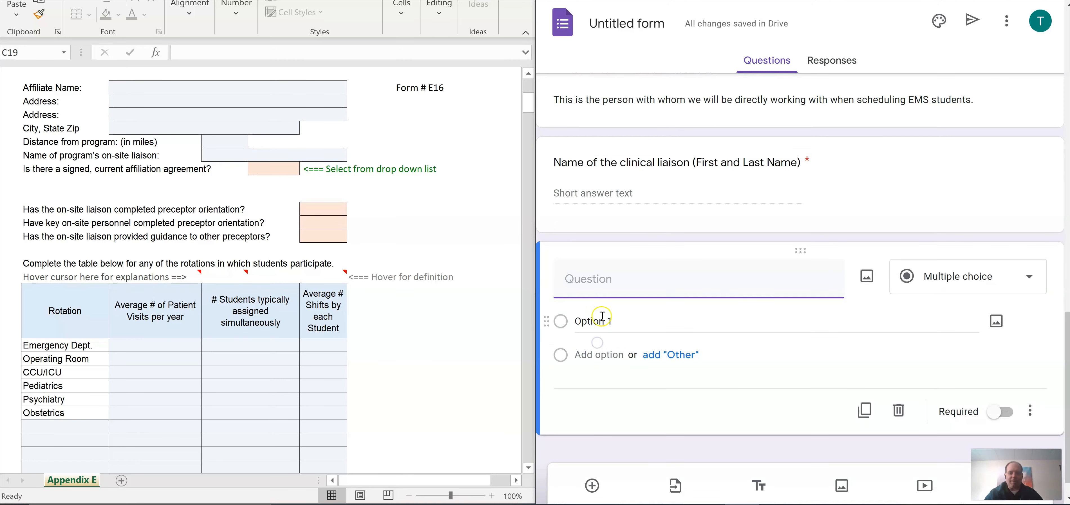
type("E-Mail")
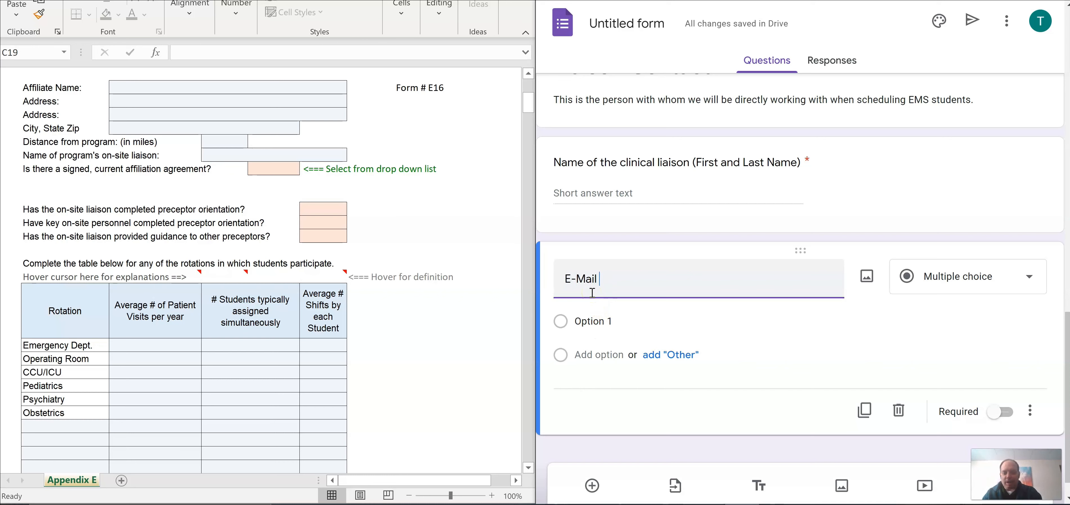
type(" Addre")
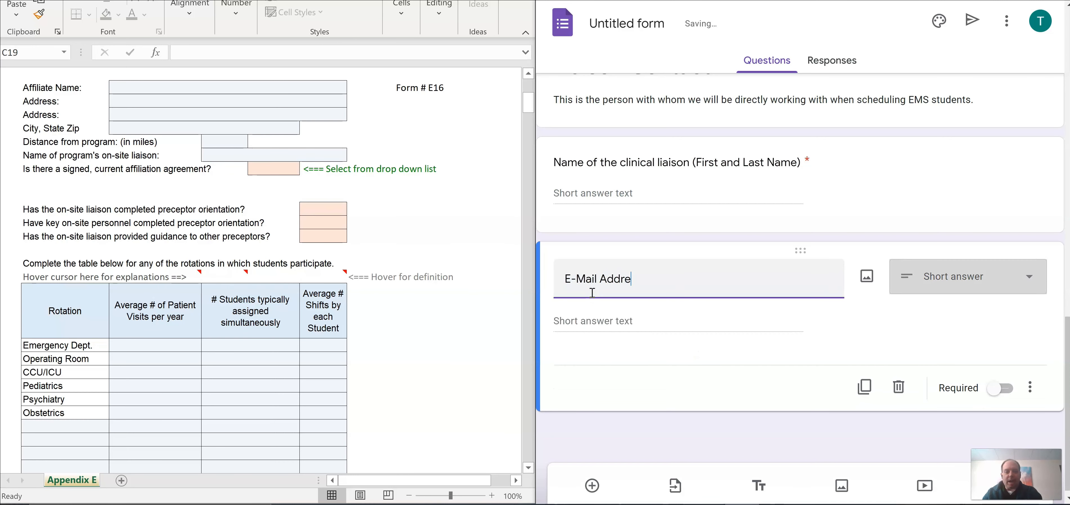
type("ss")
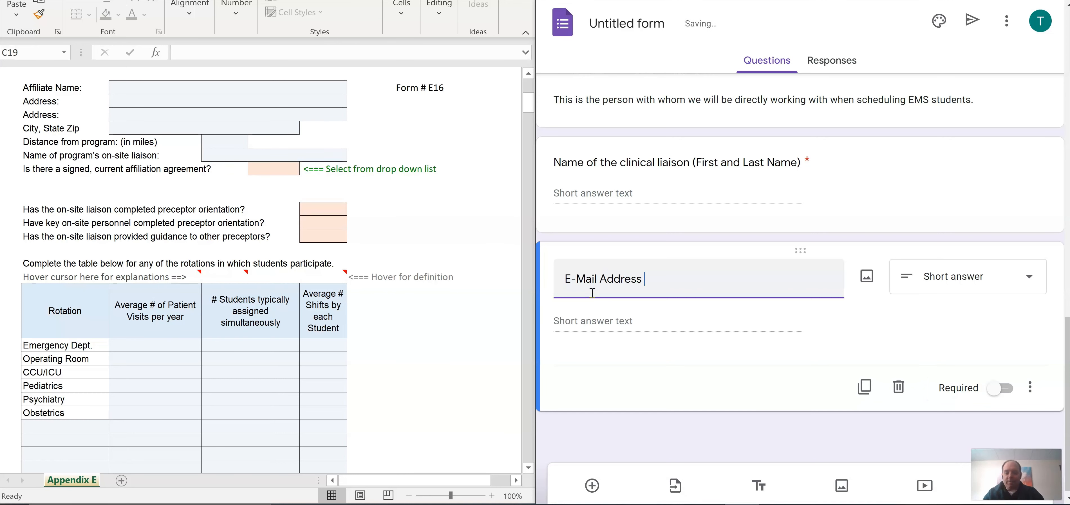
type(" of Liaison")
left_click(1000, 387)
left_click(591, 486)
type("Phone number of liais")
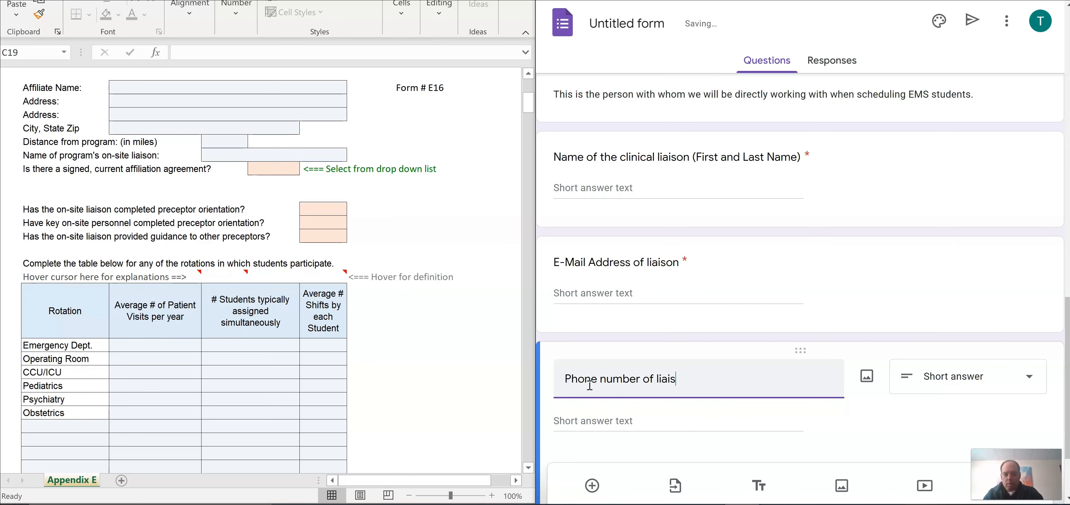
type("on")
left_click(1003, 382)
Step: Add the question 'Has the on-site liaison completed preceptor orientation?'
left_click(592, 485)
type("Has the on-site liaison")
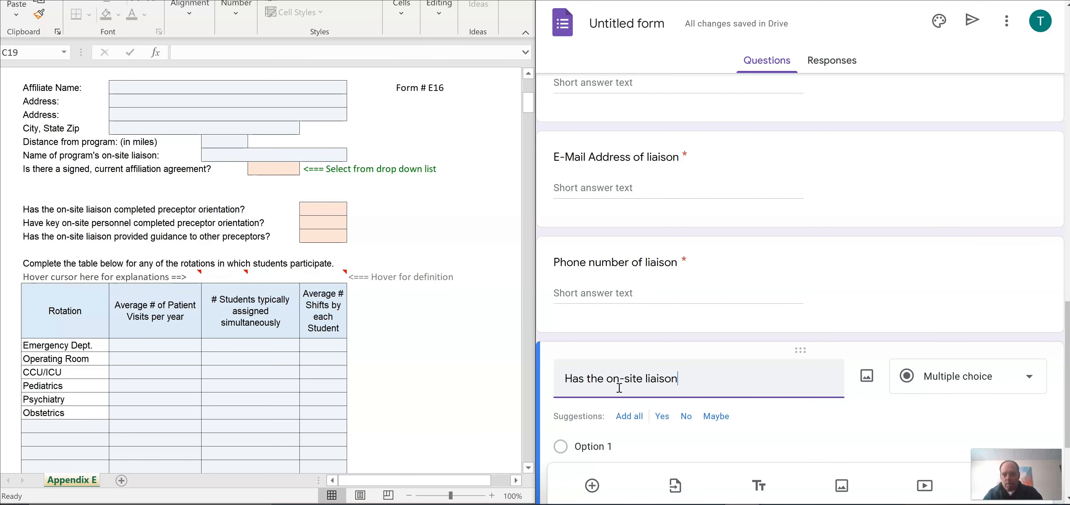
type(" completed preceptor orientation?")
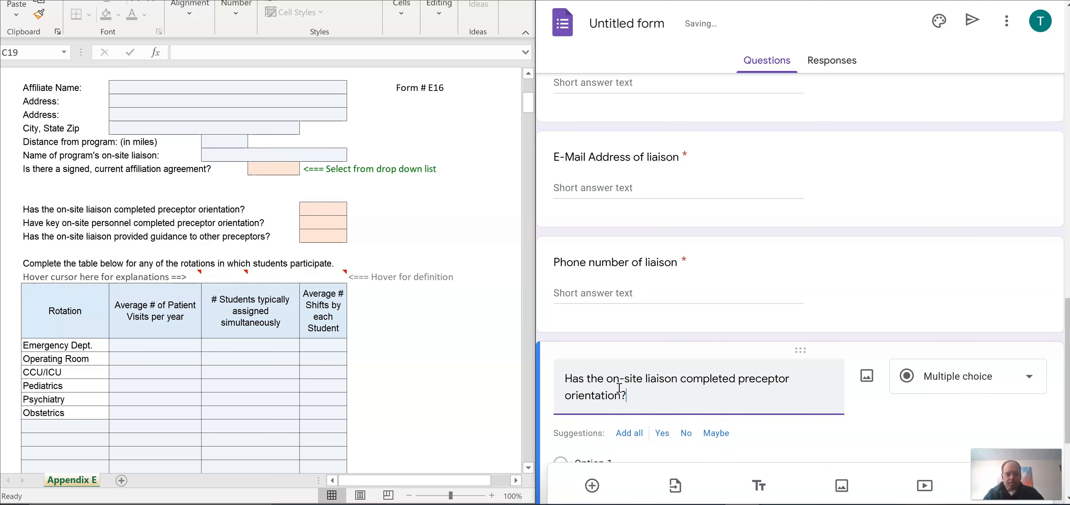
scroll(618, 390, "down", 3)
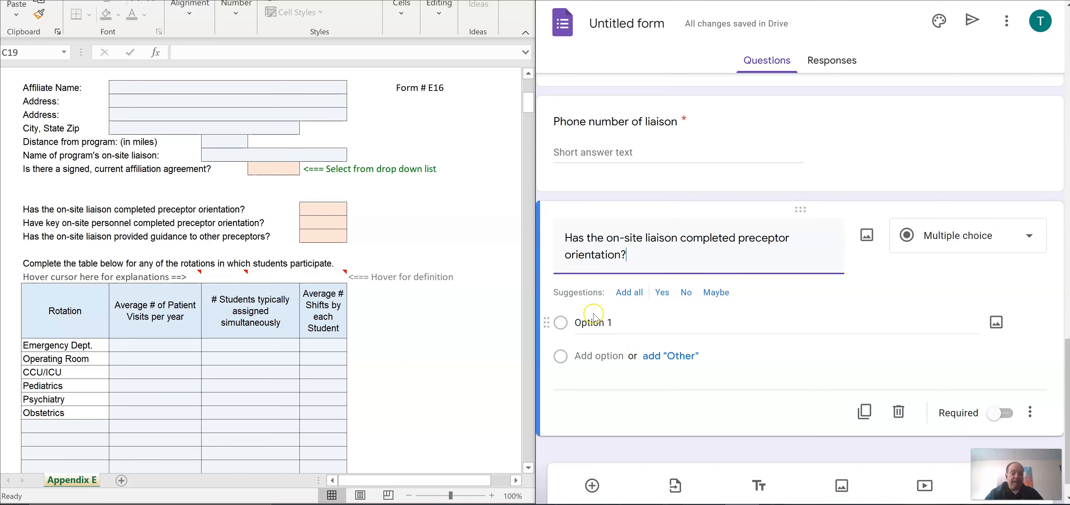
Step: Give the orientation question only Yes and No answers and make it required
left_click(626, 299)
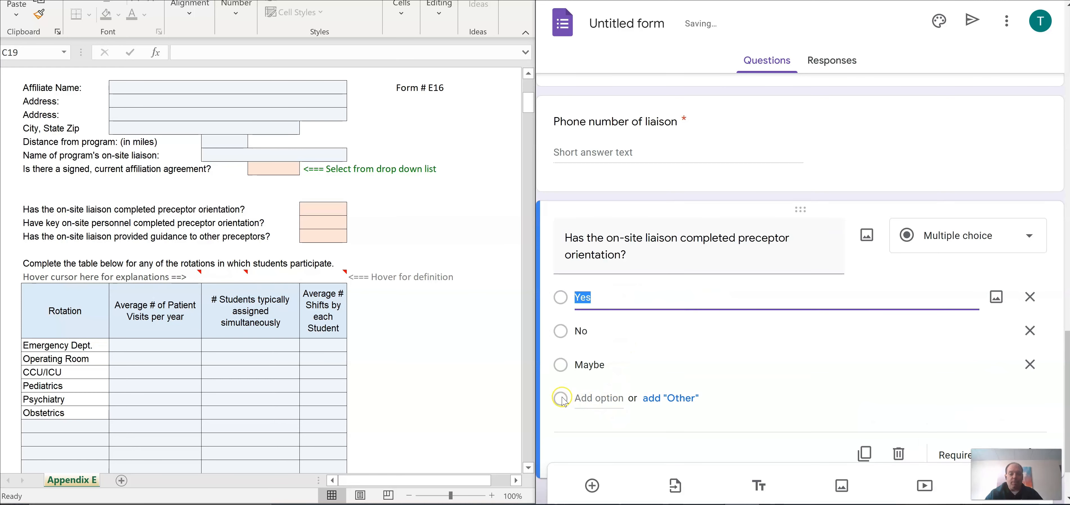
left_click(1029, 365)
scroll(956, 415, "down", 1)
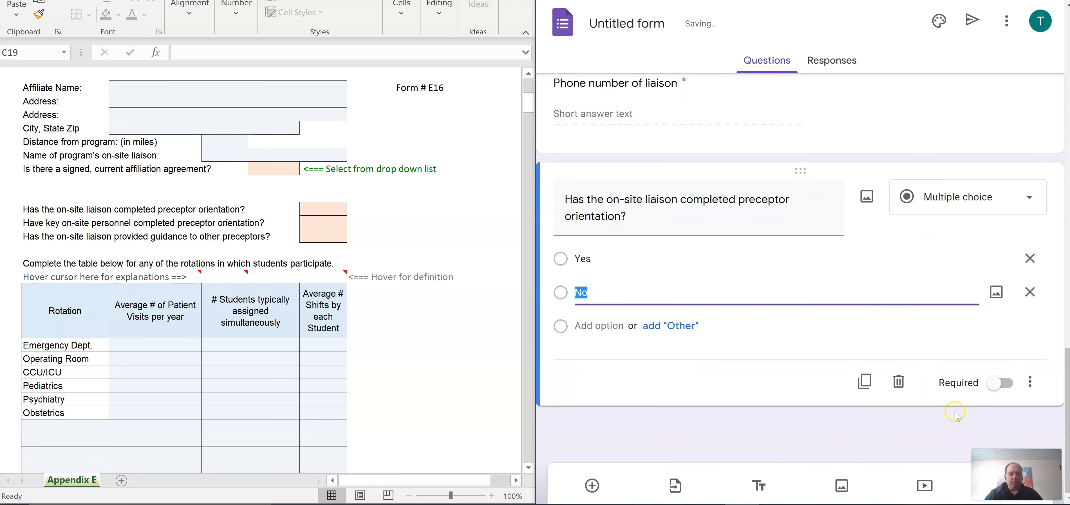
left_click(1001, 382)
Step: Duplicate it into a question on whether key on-site personnel completed preceptor orientation
left_click(864, 381)
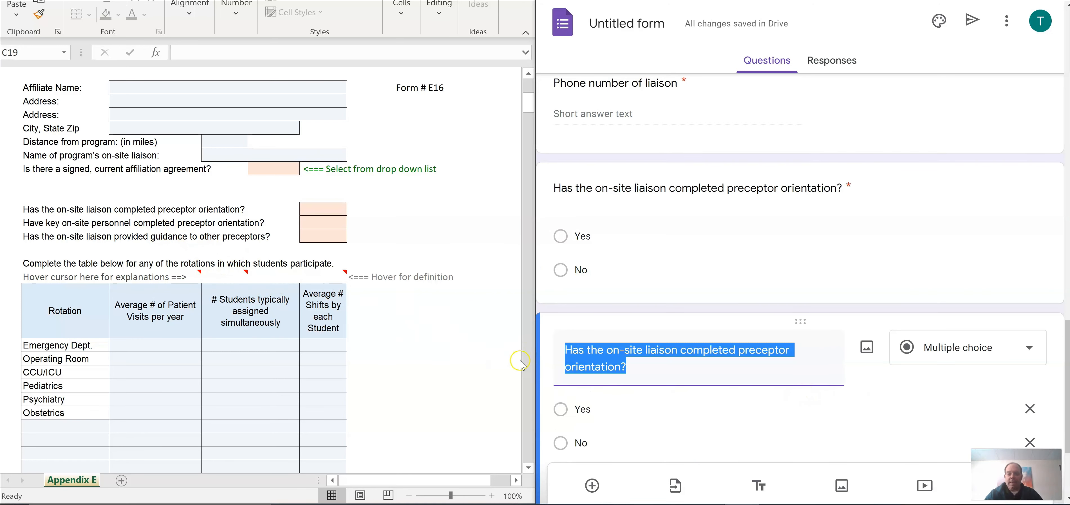
double_click(572, 347)
type("Have key")
key("Delete")
key("Delete")
key("Delete")
key("Delete")
left_click_drag(685, 349, 656, 350)
type("personnel")
left_click(655, 349)
key("BackSpace")
scroll(602, 377, "down", 4)
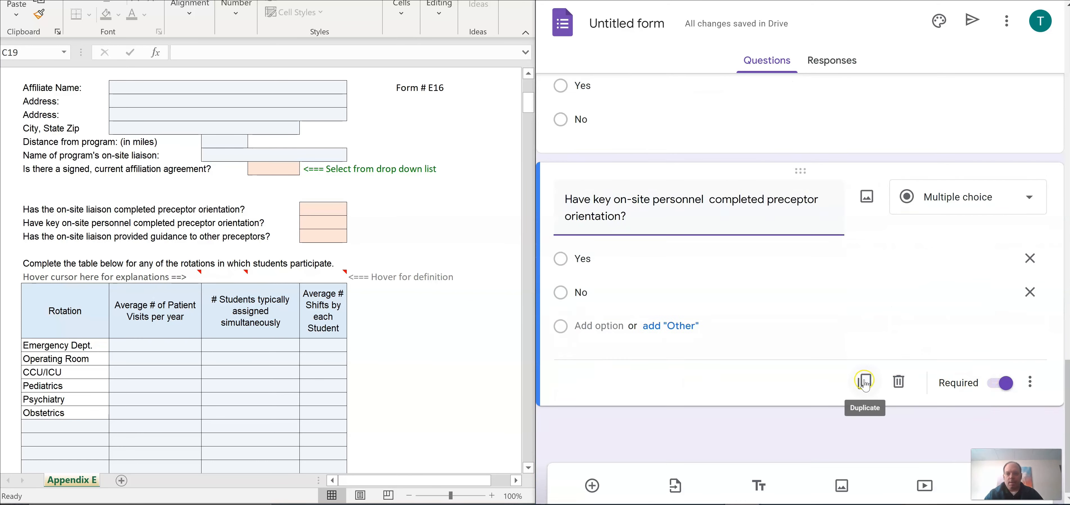
Step: Duplicate again and retitle it 'Has the on-site liaison provided guidance to other preceptors?'
left_click(864, 381)
left_click_drag(706, 349, 564, 349)
type("Has the on-site ")
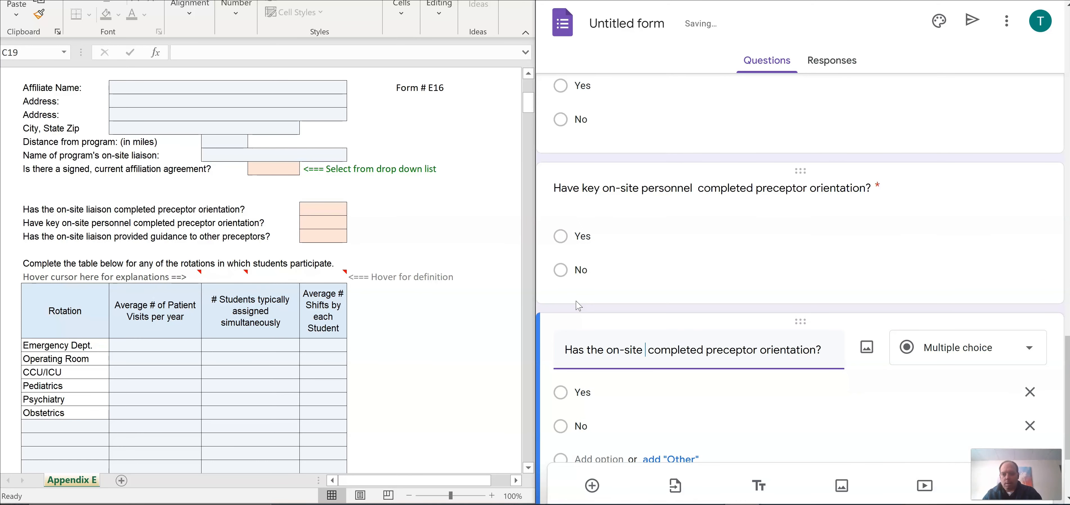
type("liaison provided guidance to other preceptors?")
key("shift+End")
key("Delete")
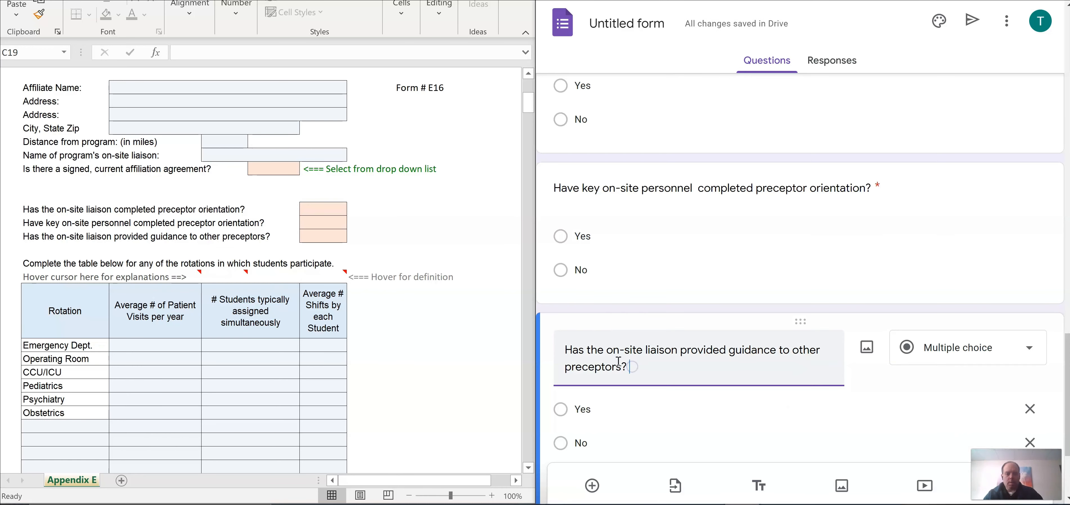
scroll(619, 361, "down", 4)
left_click(448, 457)
scroll(438, 495, "down", 1)
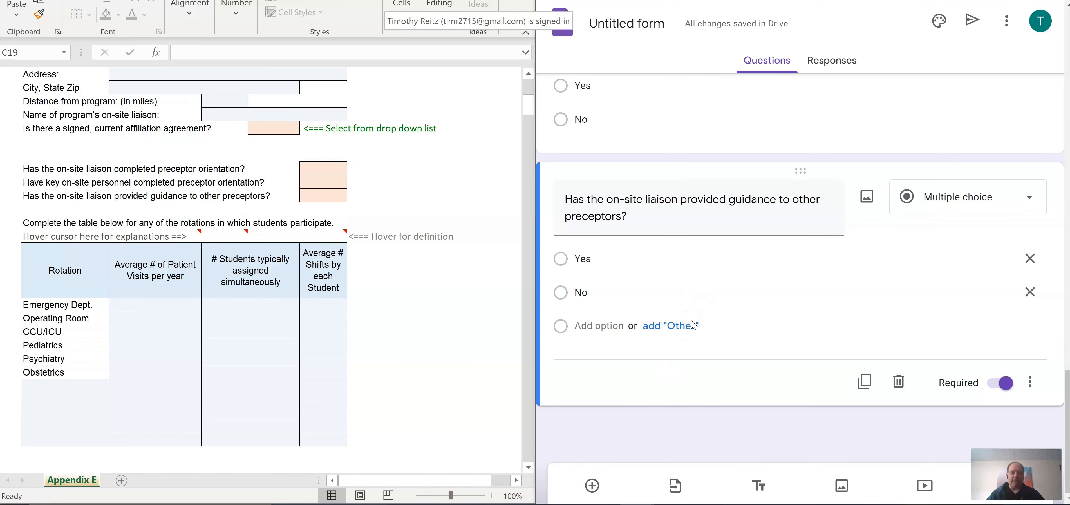
scroll(692, 325, "up", 5)
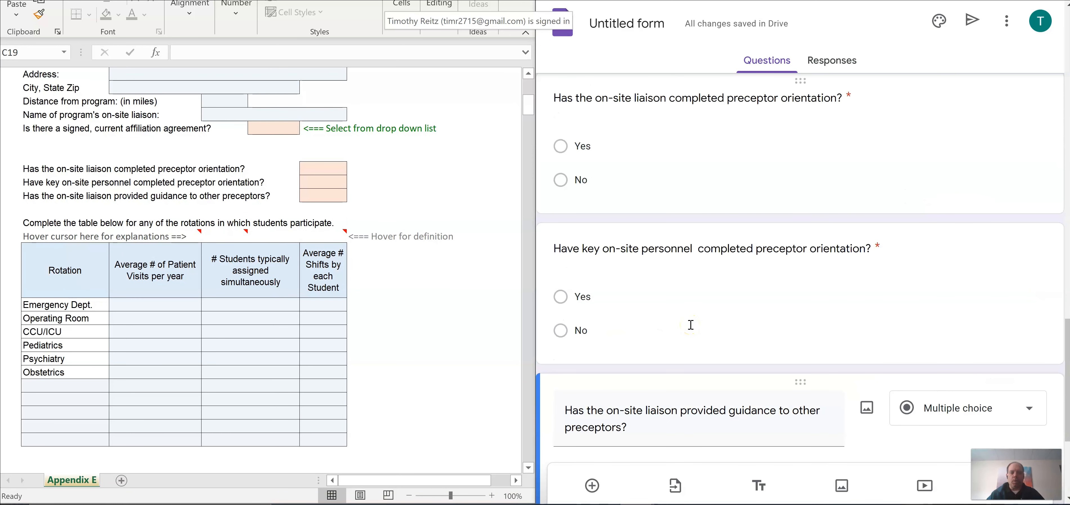
scroll(690, 325, "down", 5)
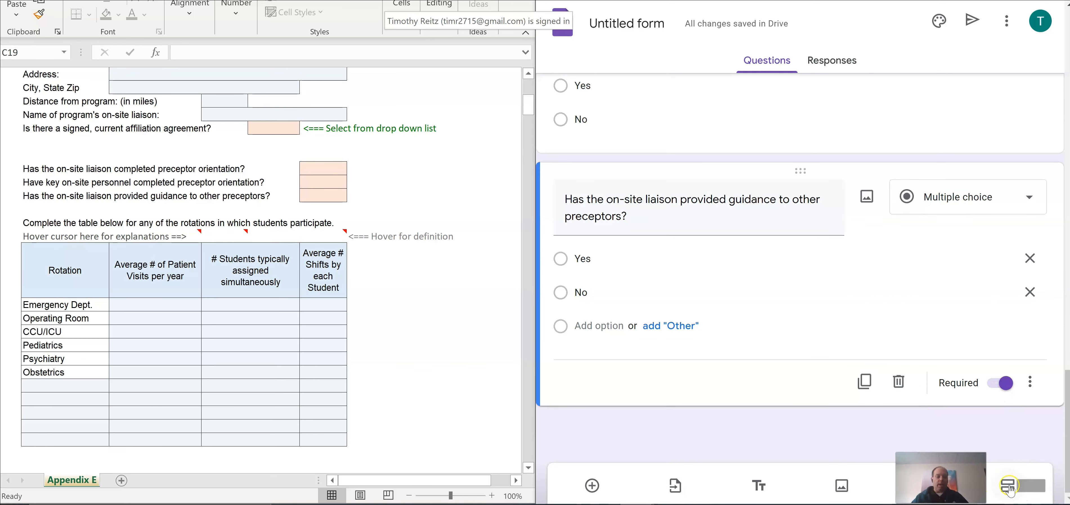
Step: Add a new section titled 'Annual Visit'
left_click(1009, 487)
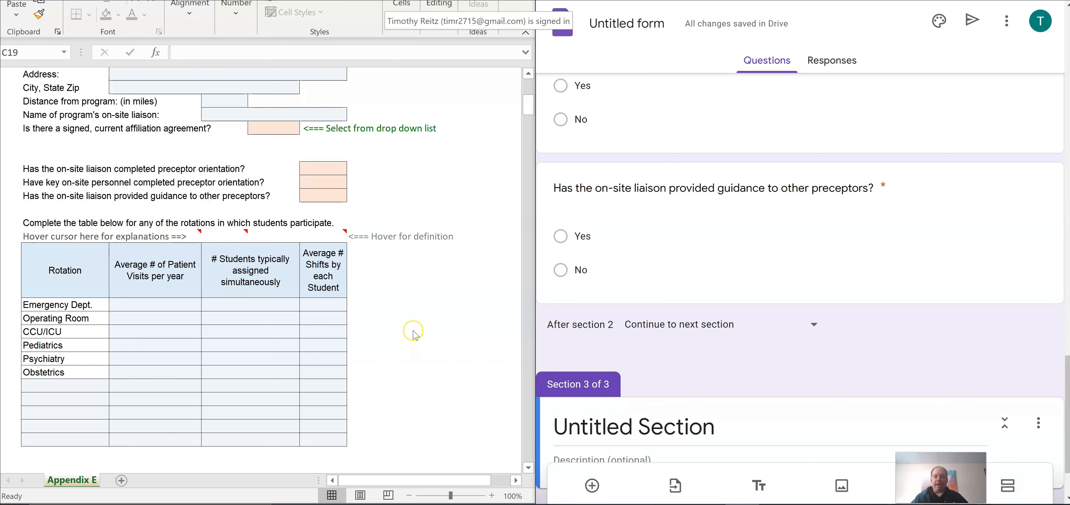
scroll(413, 330, "down", 1)
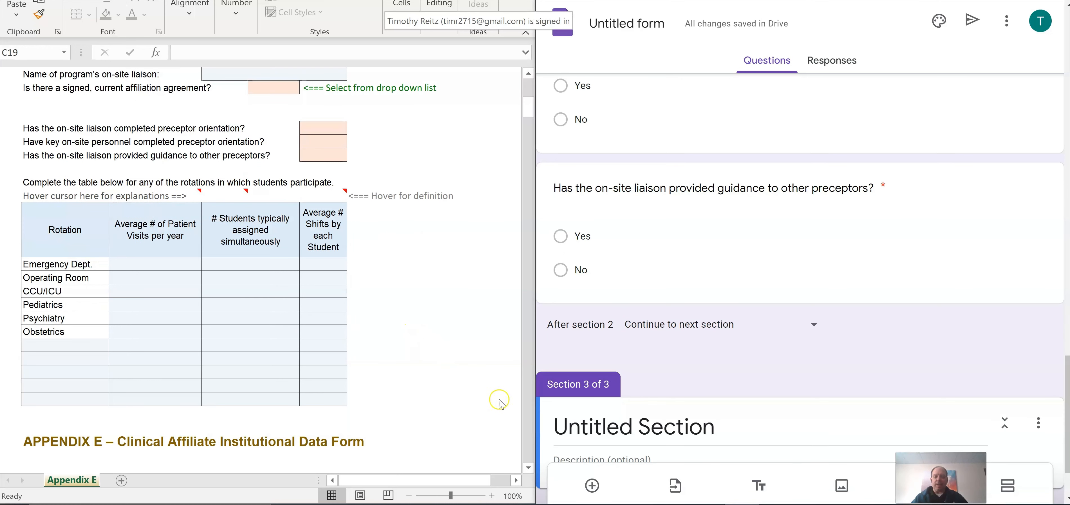
left_click(565, 425)
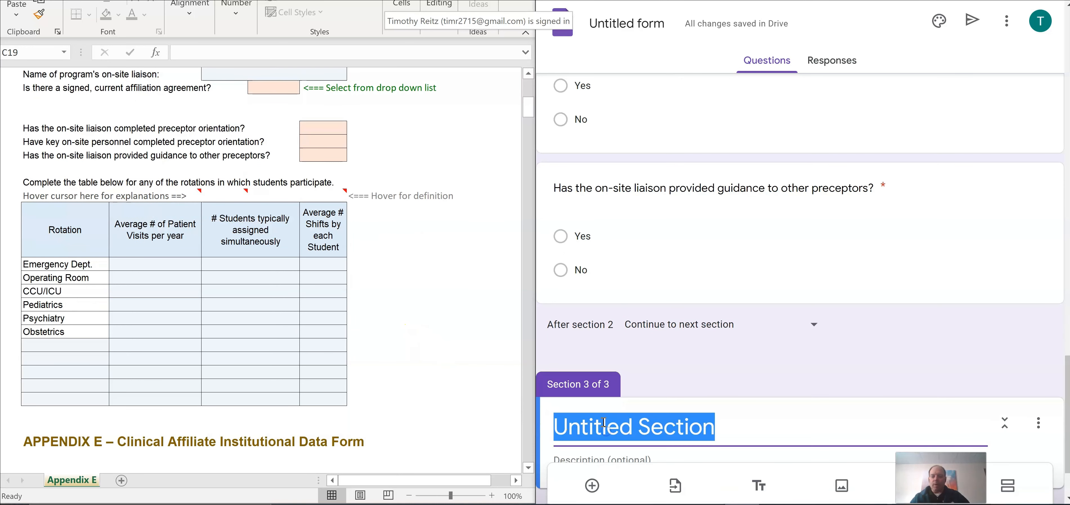
type("Annual Visist")
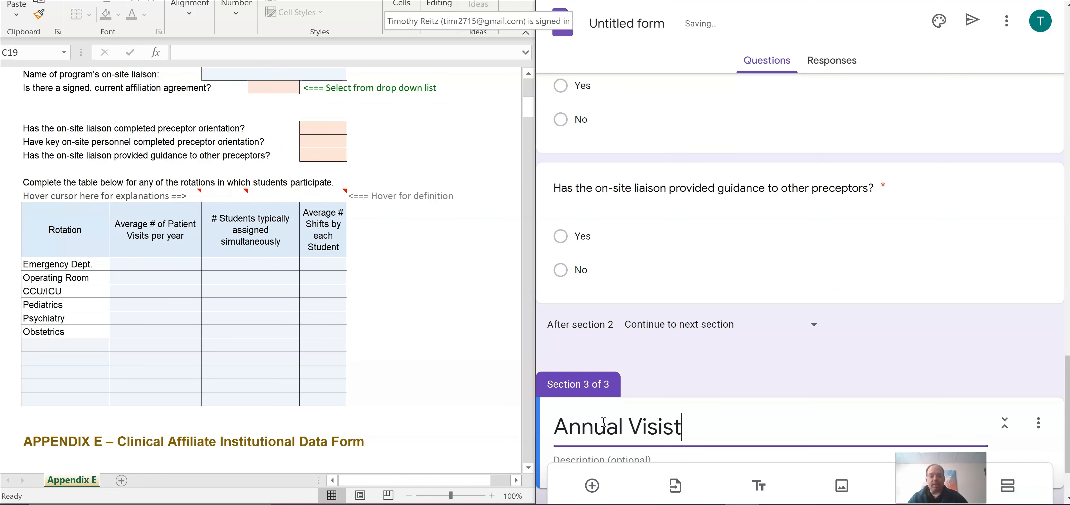
key("BackSpace")
key("BackSpace")
type("t")
scroll(672, 409, "down", 2)
Step: Paste the patients-per-department or N/A instructions into the Annual Visit description
left_click(628, 382)
right_click(628, 382)
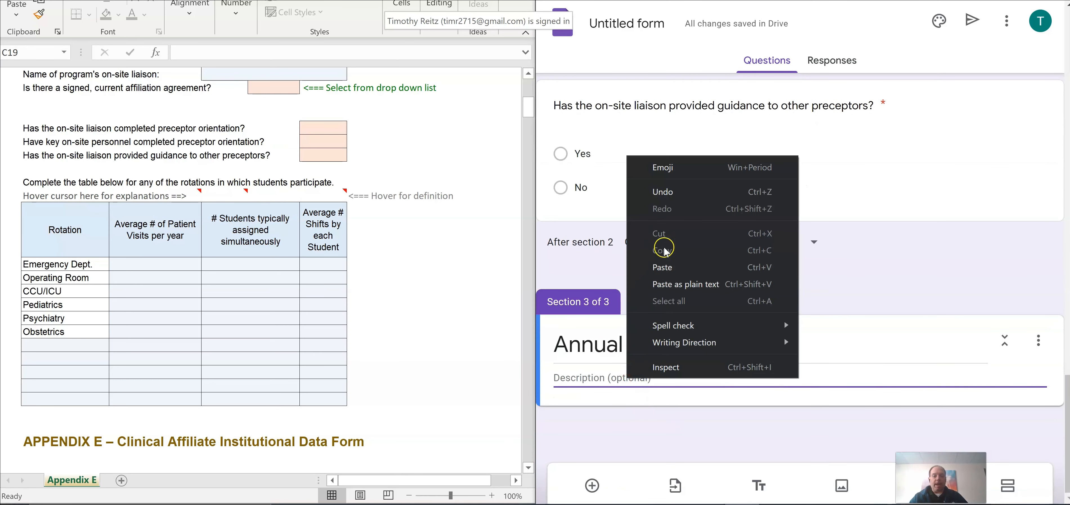
left_click(661, 266)
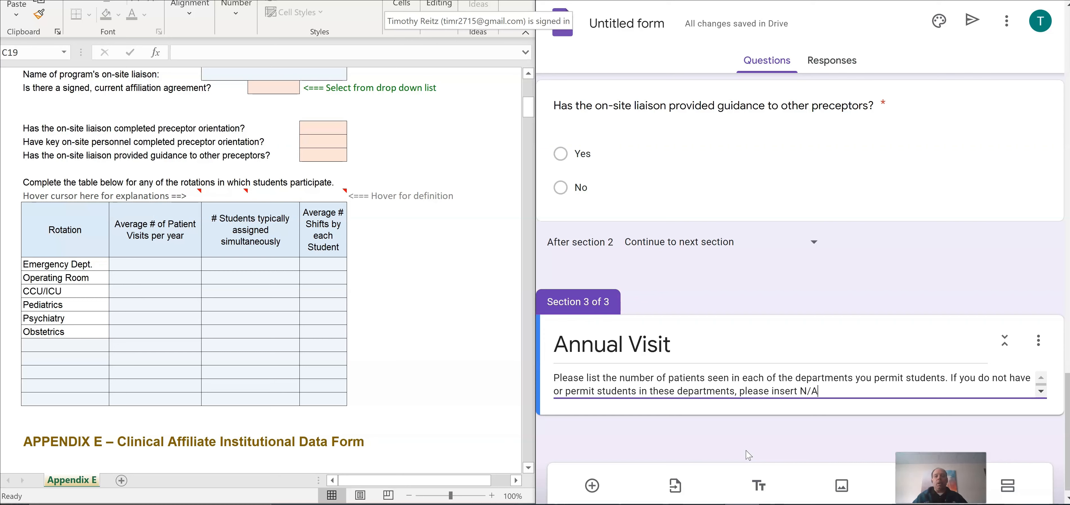
scroll(829, 383, "down", 2)
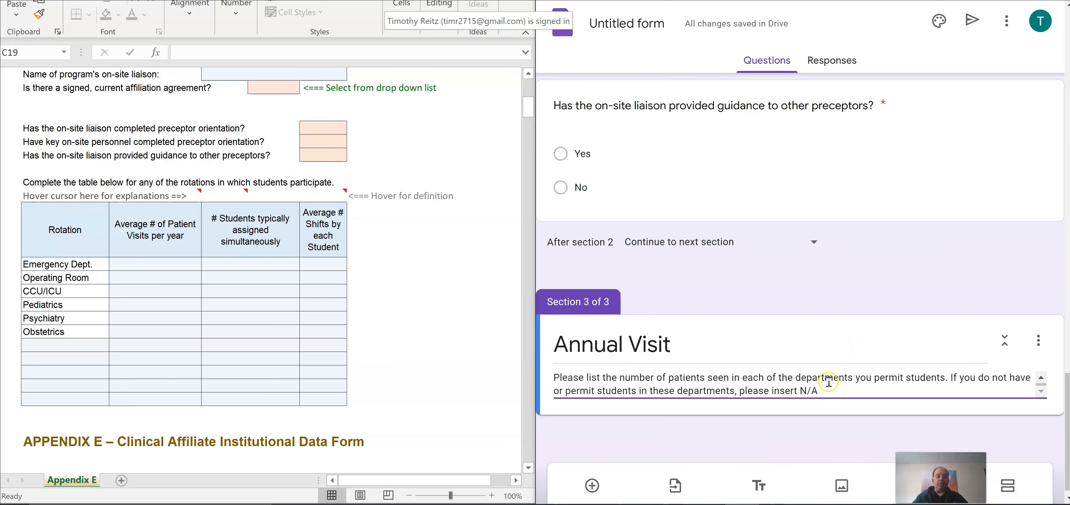
left_click(815, 420)
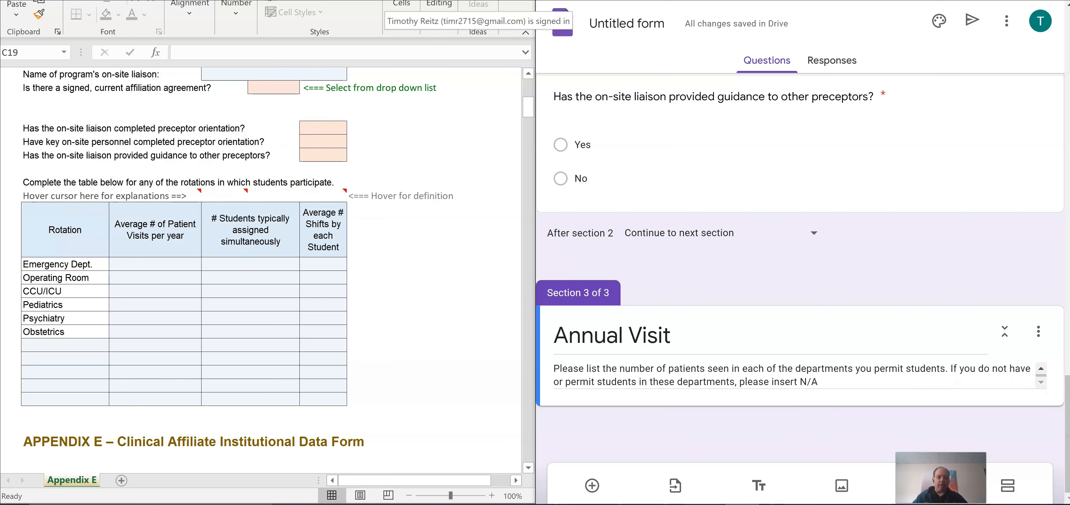
Step: Add required 'Emergency Department', then duplicate it as 'Operating Room' and 'CCU/ICU'
left_click(592, 484)
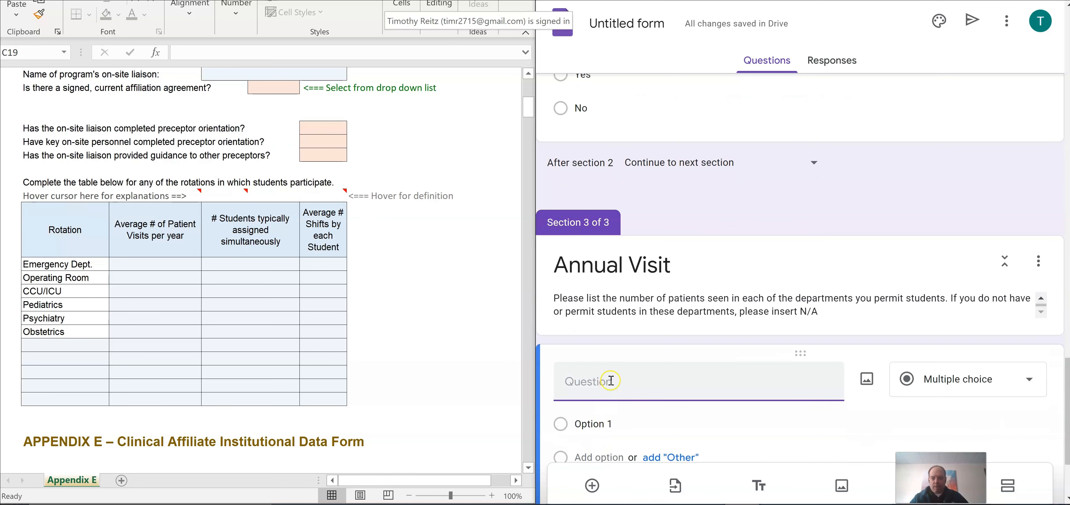
type("Emergency Department")
scroll(648, 332, "down", 3)
left_click(687, 288)
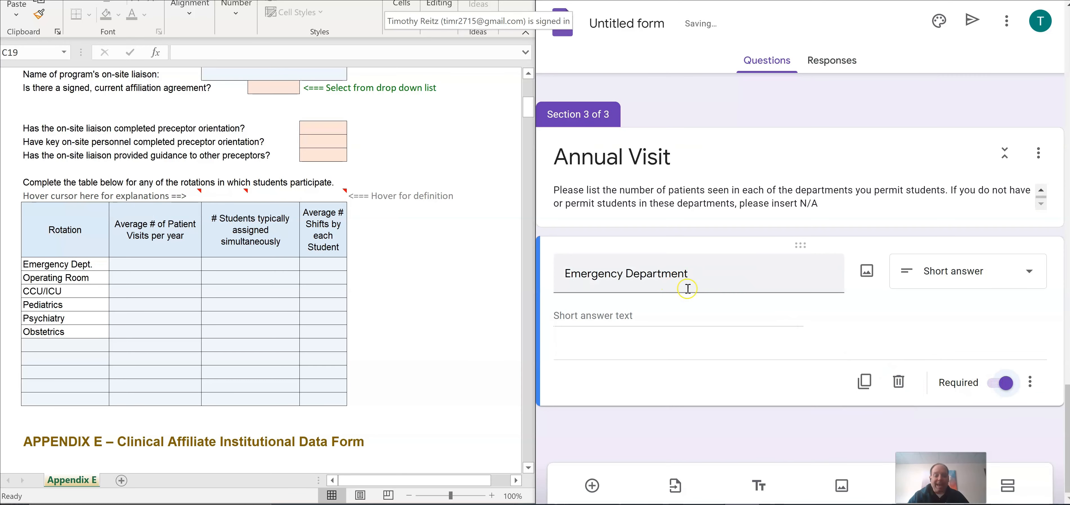
left_click(864, 381)
type("Operating Room")
scroll(759, 394, "down", 3)
left_click(864, 381)
type("CCU/ICU")
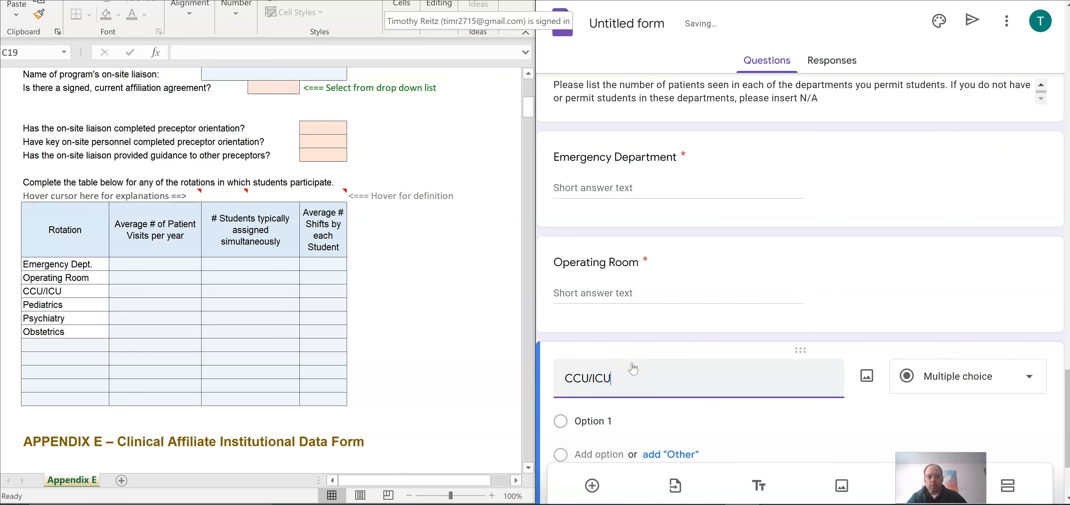
Step: Duplicate further department questions: 'Pediatrics', 'Psychiatry', 'Obstetrics' and 'Cath Lab'
left_click(865, 375)
type("Pediatrics")
left_click(865, 376)
type("Psychiatry")
left_click(864, 376)
type("Obstetrics")
scroll(785, 366, "down", 3)
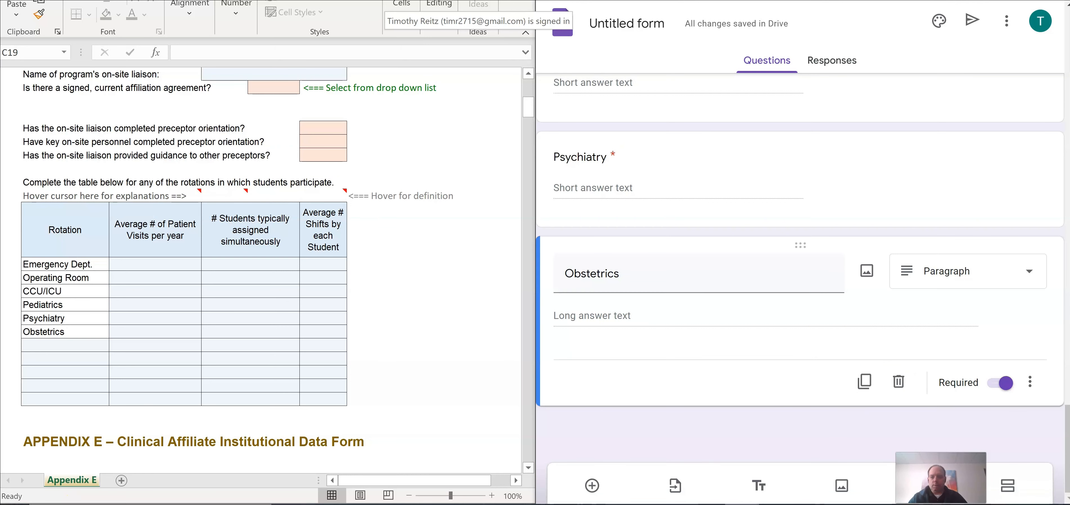
left_click(864, 381)
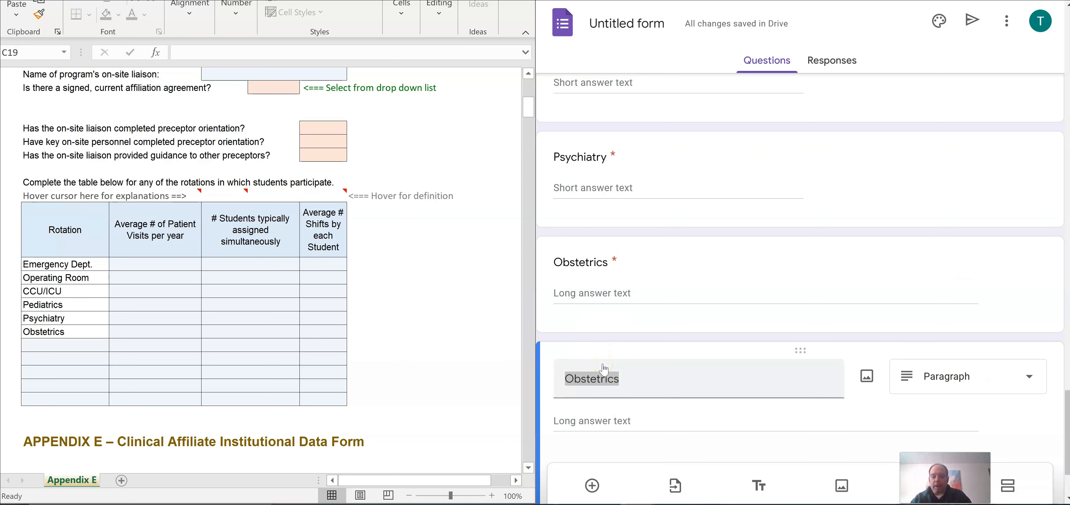
left_click_drag(618, 378, 562, 377)
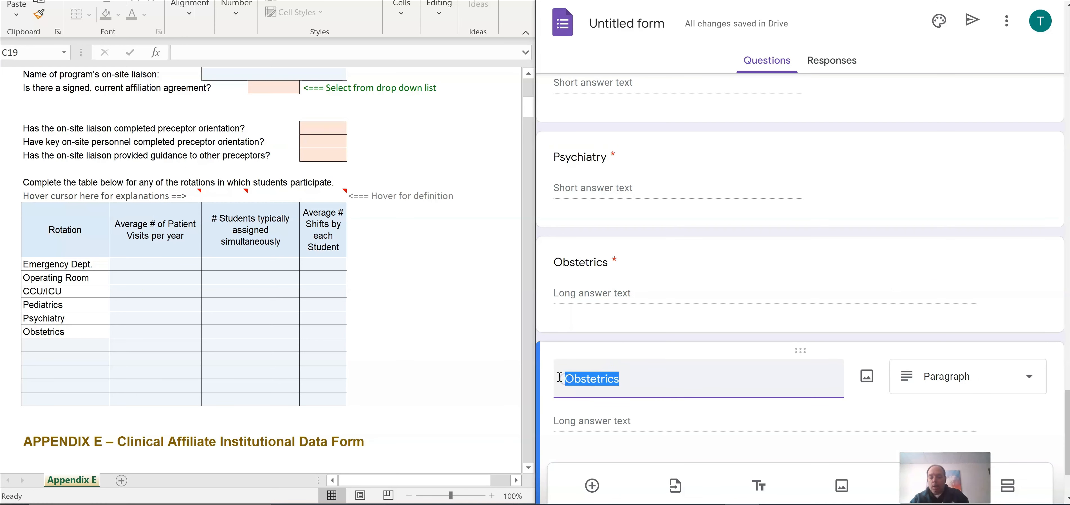
type("Cath Lab")
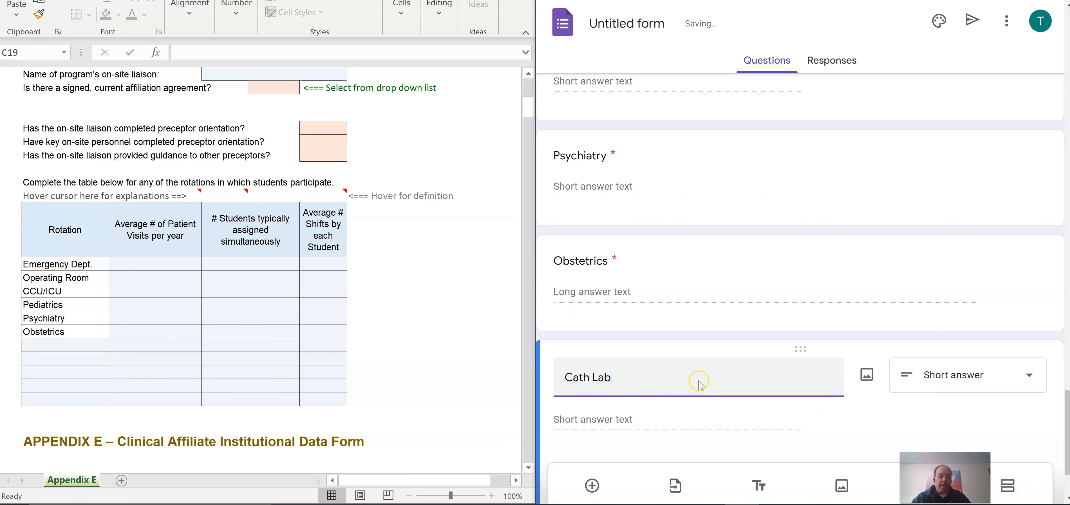
scroll(710, 382, "down", 3)
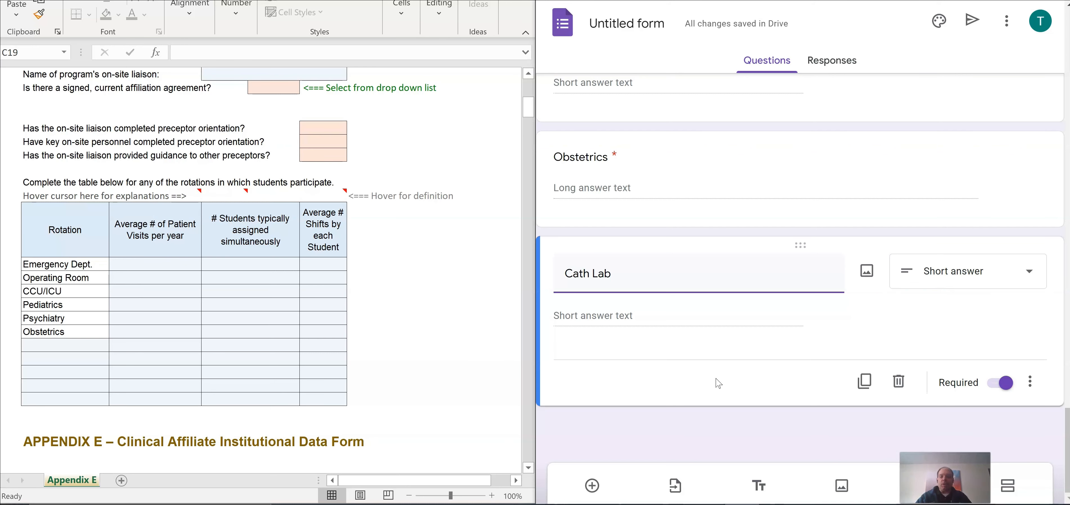
left_click(361, 318)
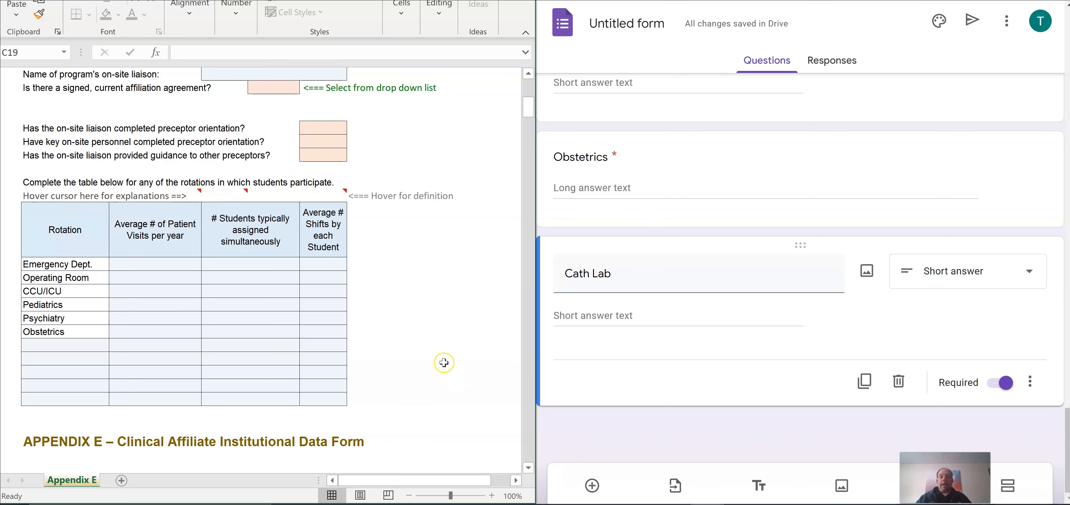
scroll(460, 326, "down", 1)
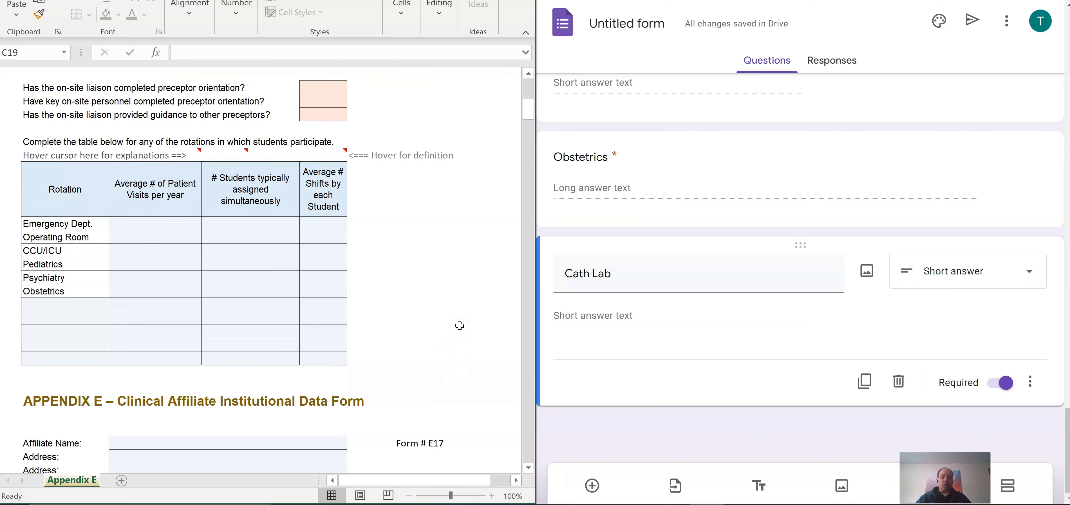
scroll(459, 326, "up", 6)
scroll(460, 326, "down", 5)
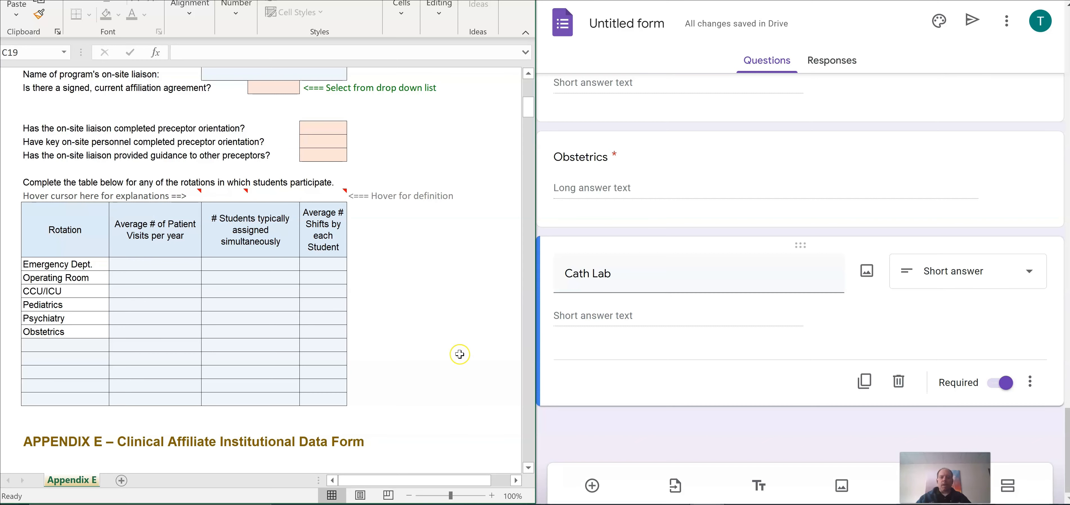
scroll(457, 353, "up", 6)
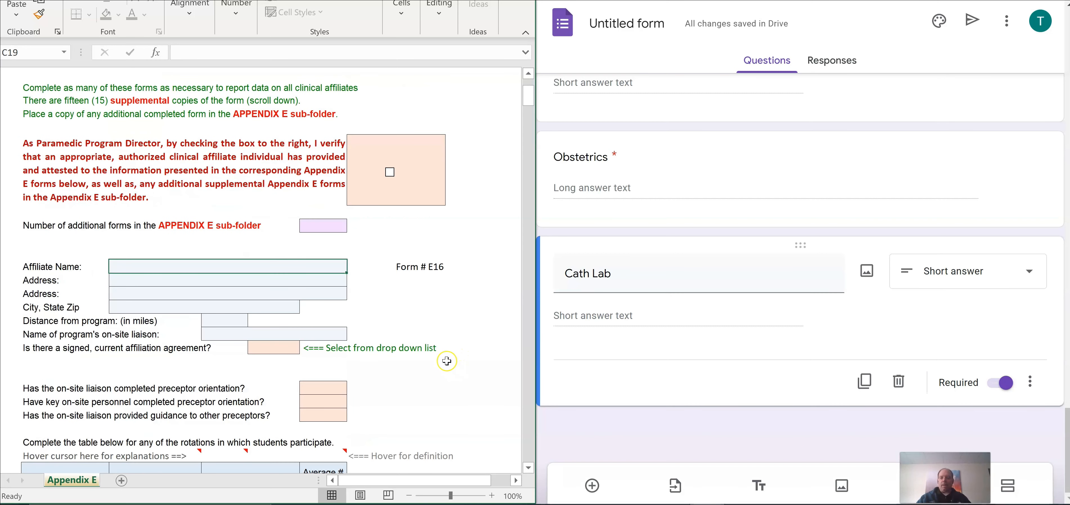
scroll(442, 361, "down", 1)
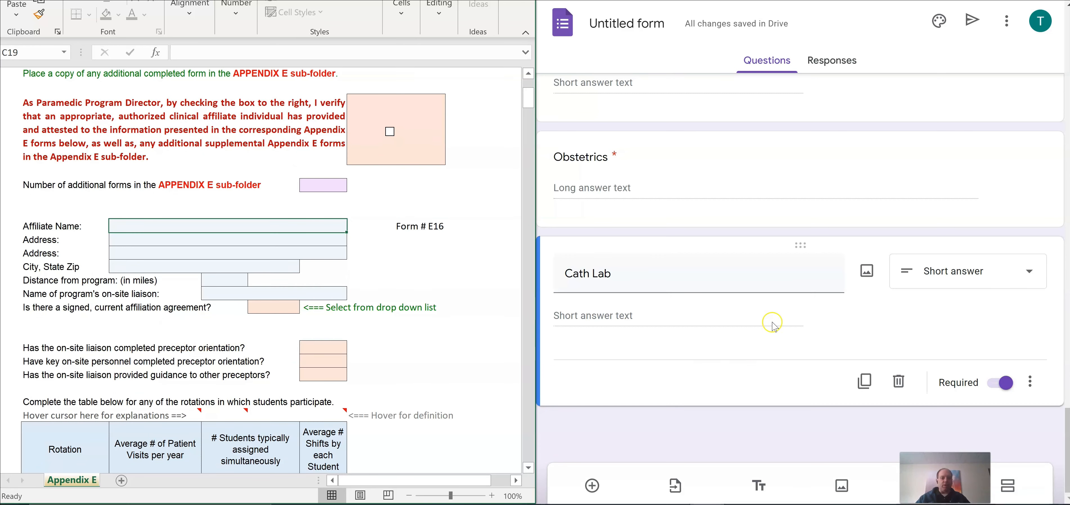
scroll(772, 373, "up", 15)
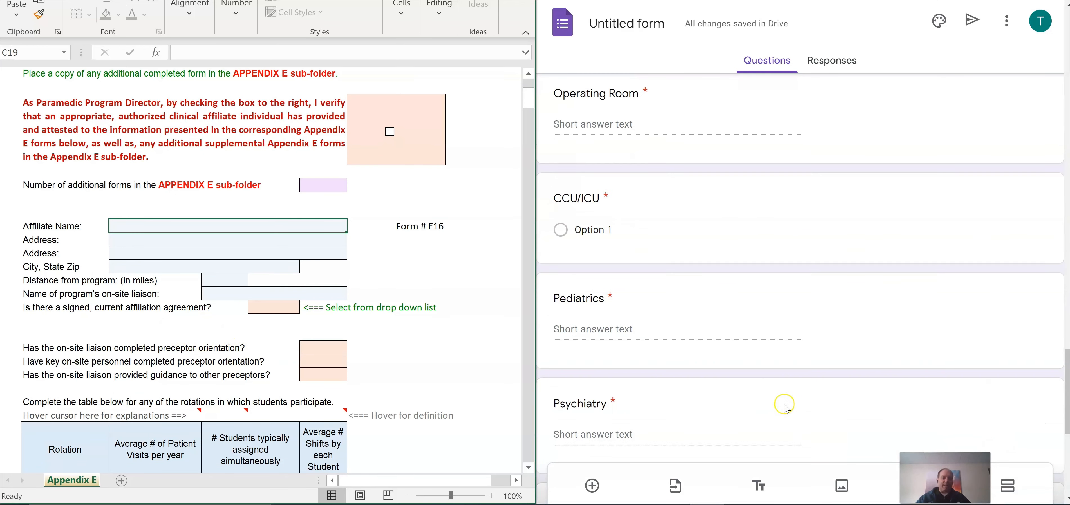
scroll(784, 404, "up", 15)
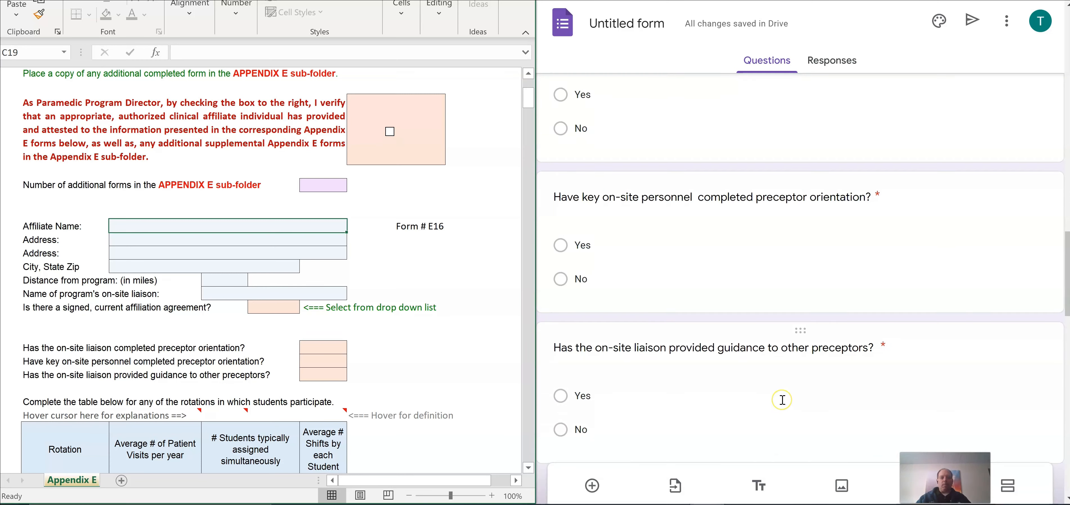
scroll(782, 400, "up", 10)
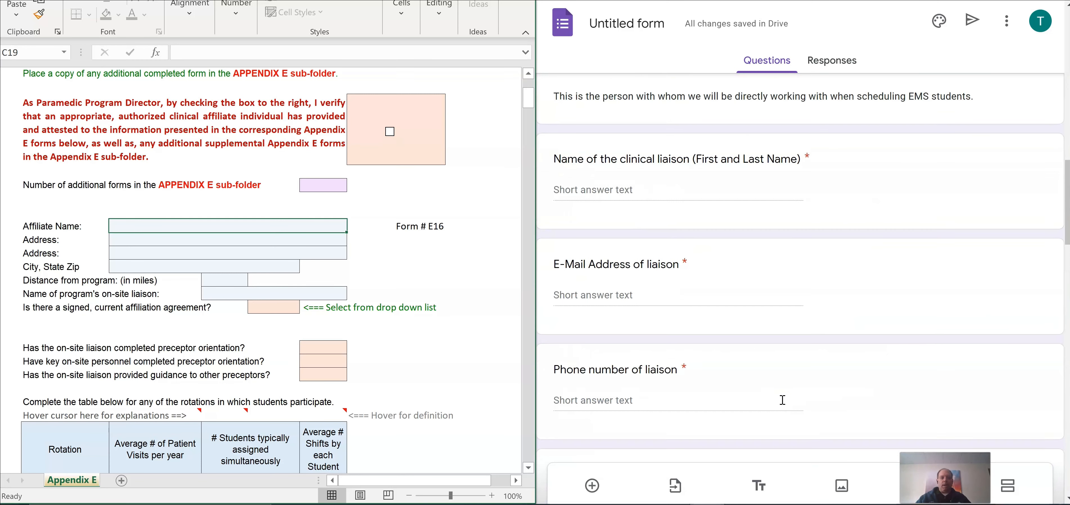
scroll(782, 400, "up", 6)
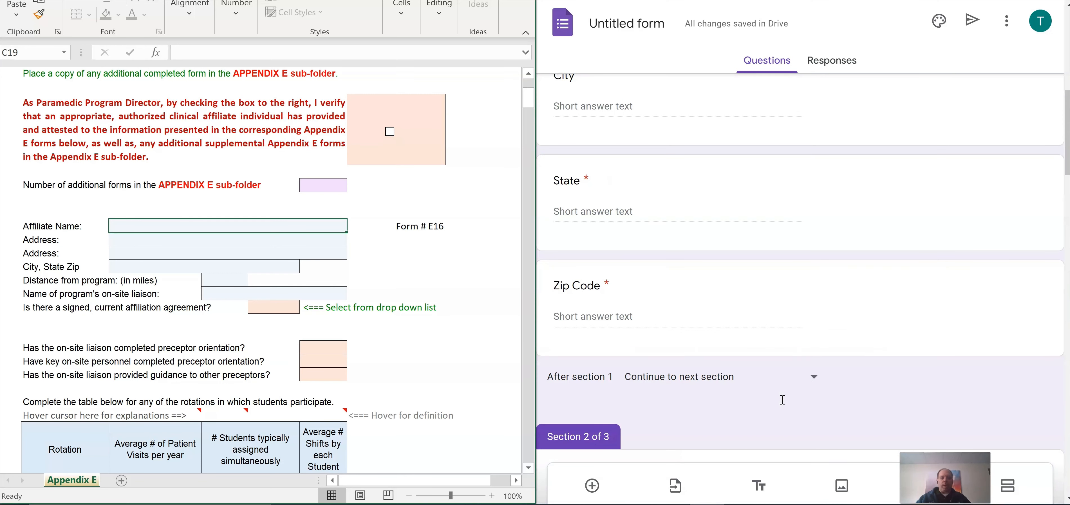
scroll(783, 400, "up", 8)
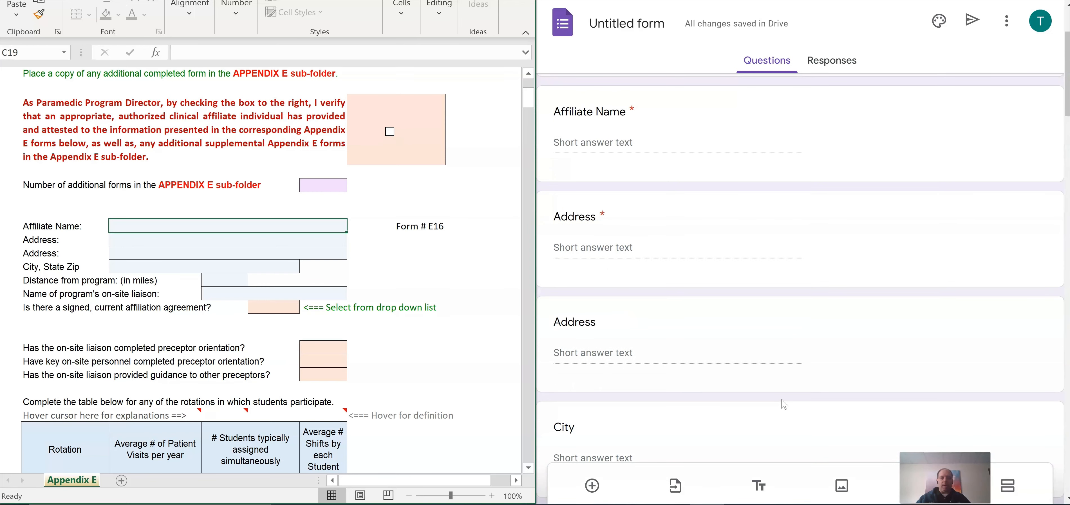
scroll(783, 404, "up", 2)
scroll(784, 405, "down", 9)
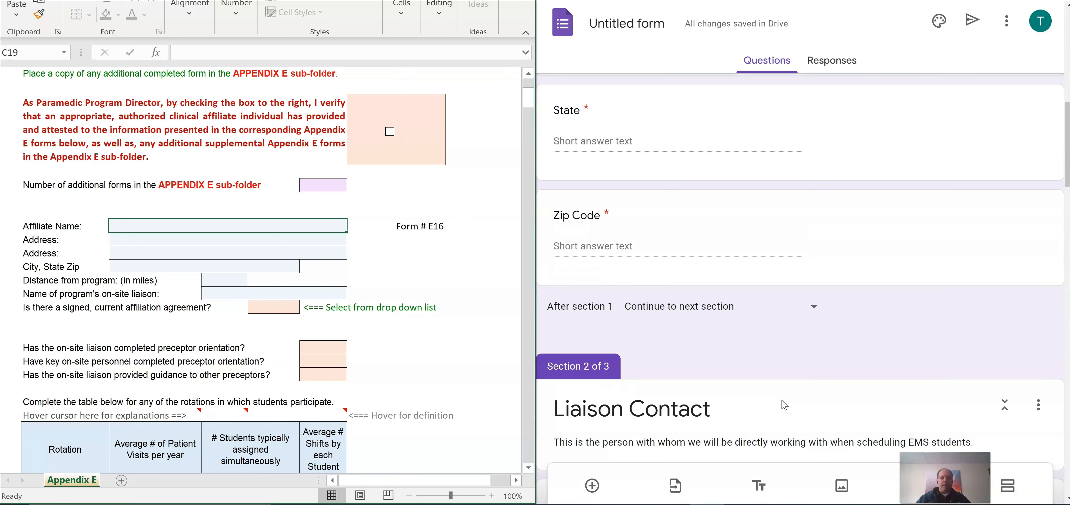
Step: Add required Yes/No question 'I there a current affiliation agreement in place?' after Zip Code
left_click(948, 245)
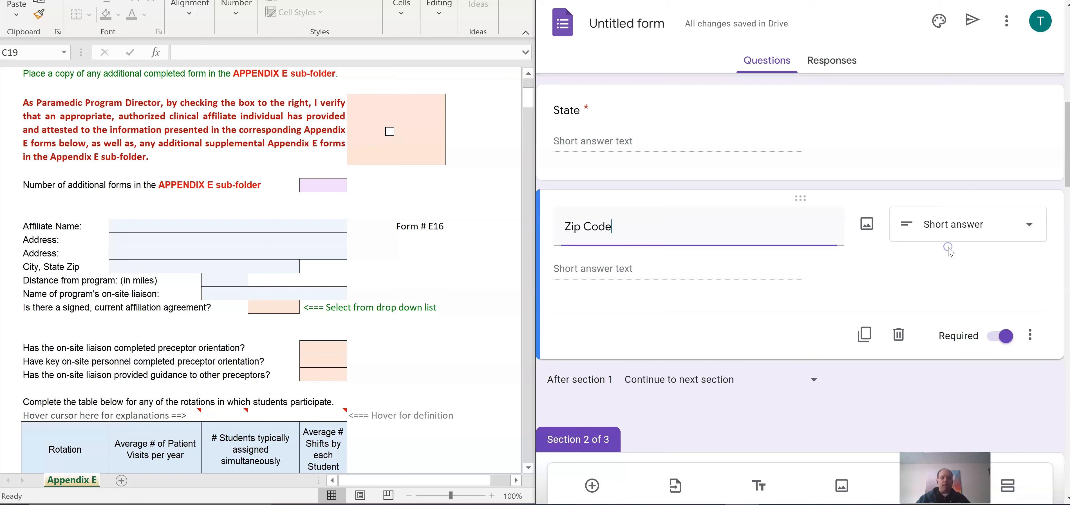
scroll(664, 436, "down", 2)
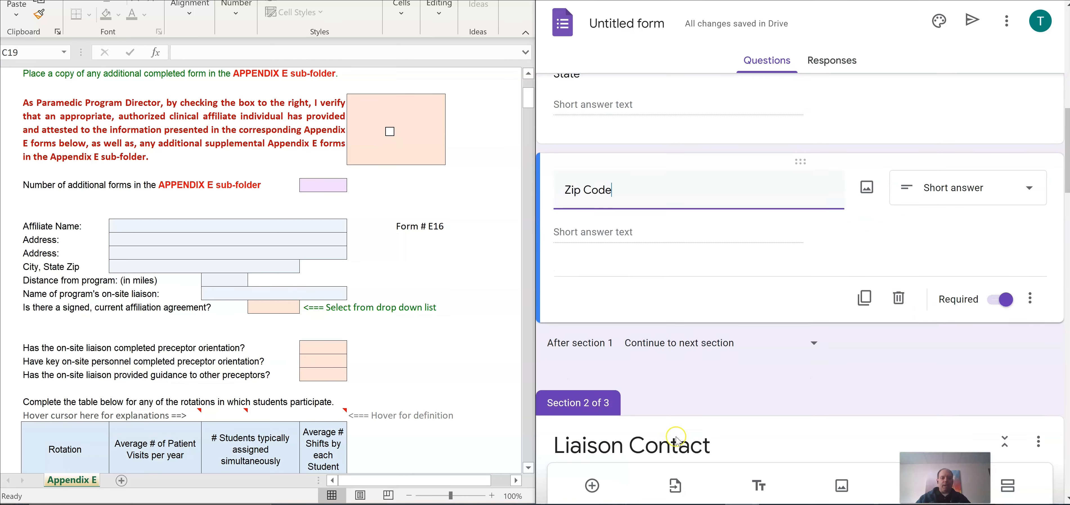
left_click(592, 486)
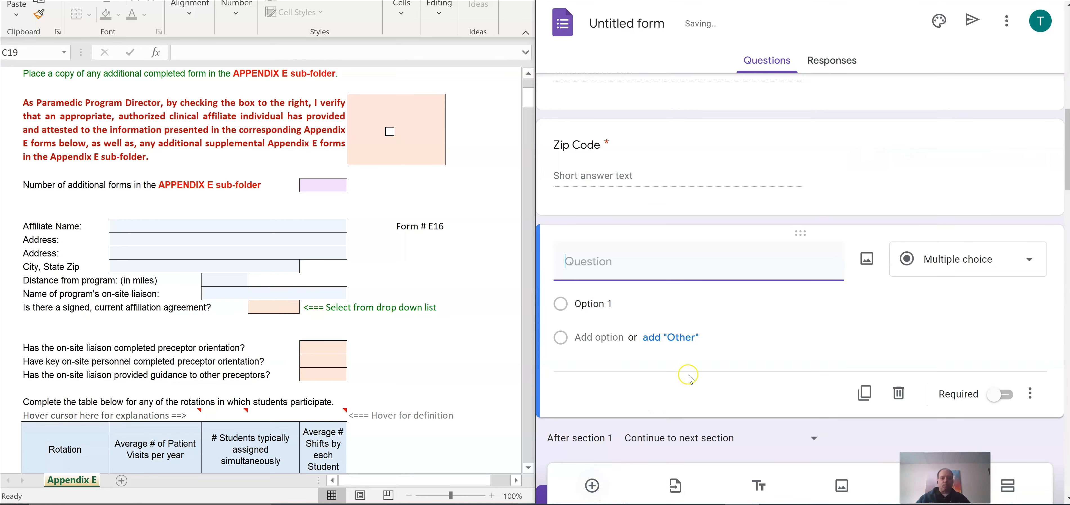
type("I there a")
type("cuu")
key("BackSpace")
key("BackSpace")
type("urrent affiliation agree")
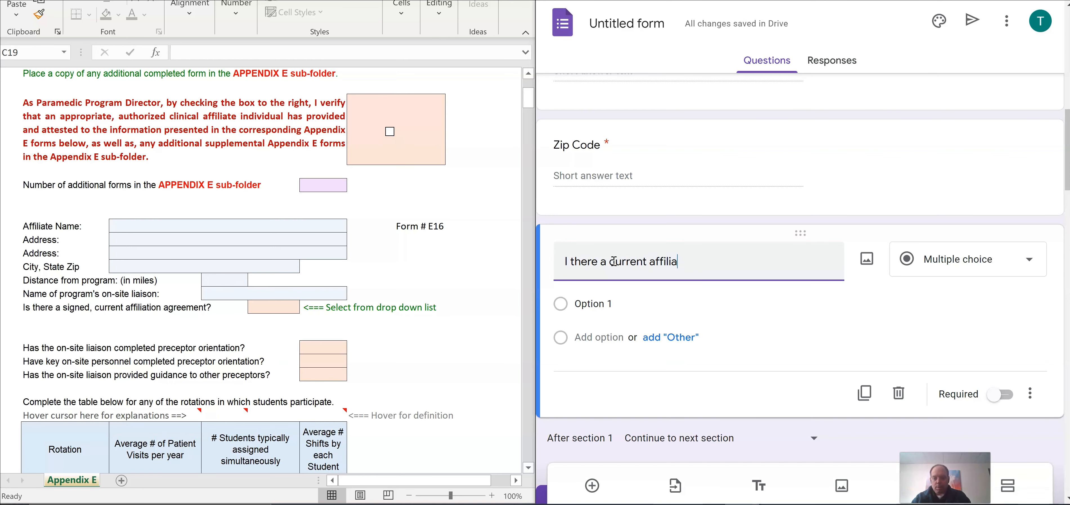
type("ment in place?")
left_click(628, 299)
left_click(1030, 371)
left_click(999, 427)
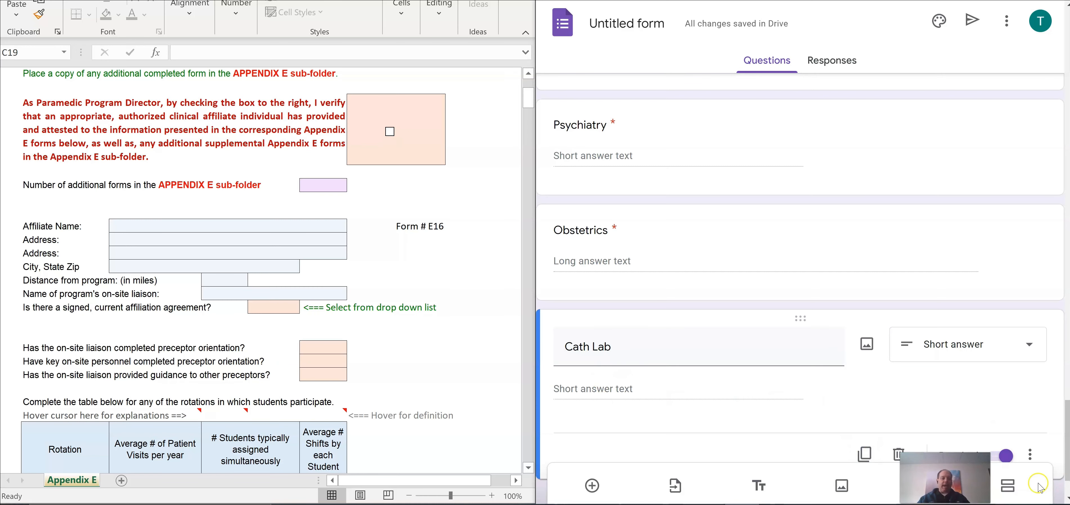
Step: Add an 'Additional Information' section whose description covers the Preceptor Manual and Course, correcting both 'Precetor' typos
left_click(1009, 484)
type("Additi")
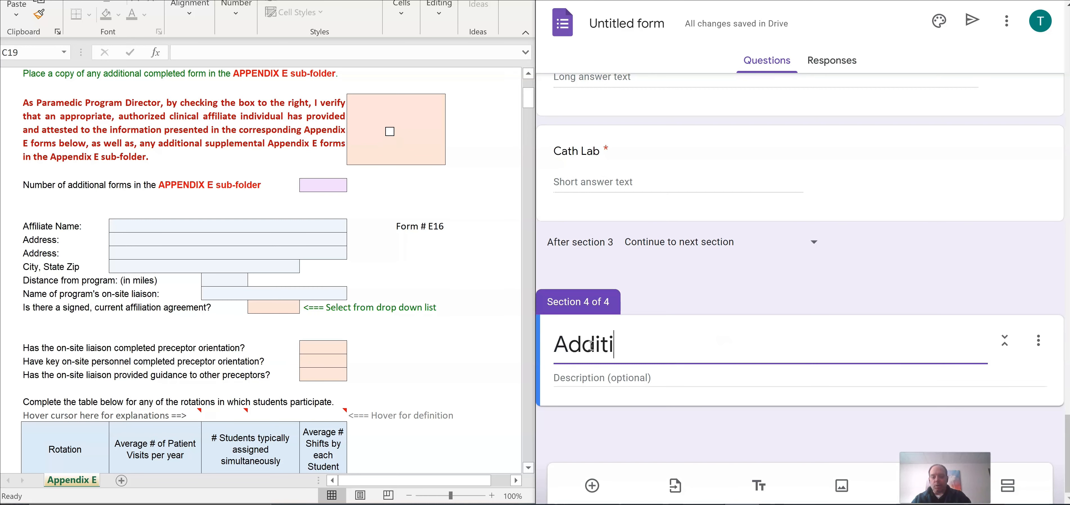
type("onal Information")
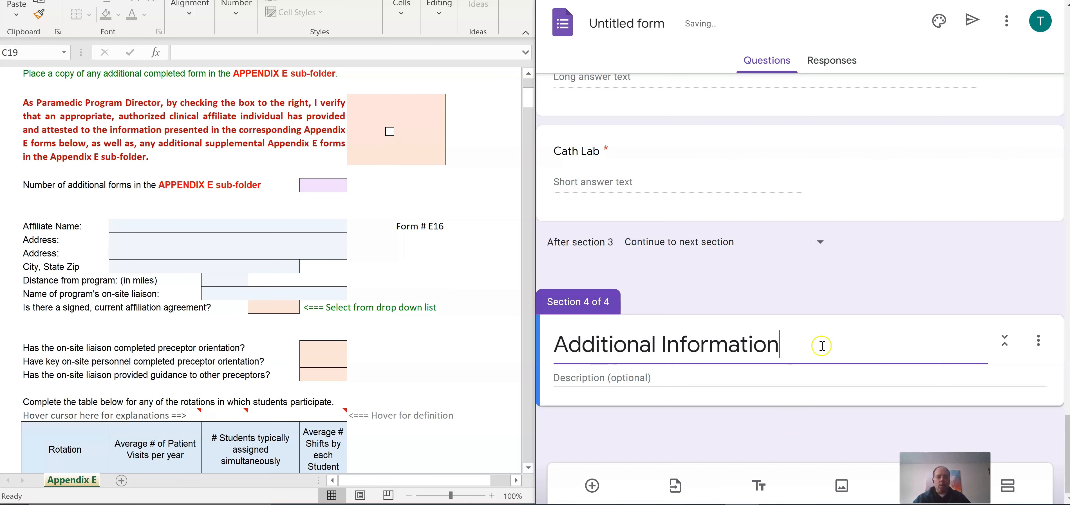
left_click(799, 376)
type("Here is where ")
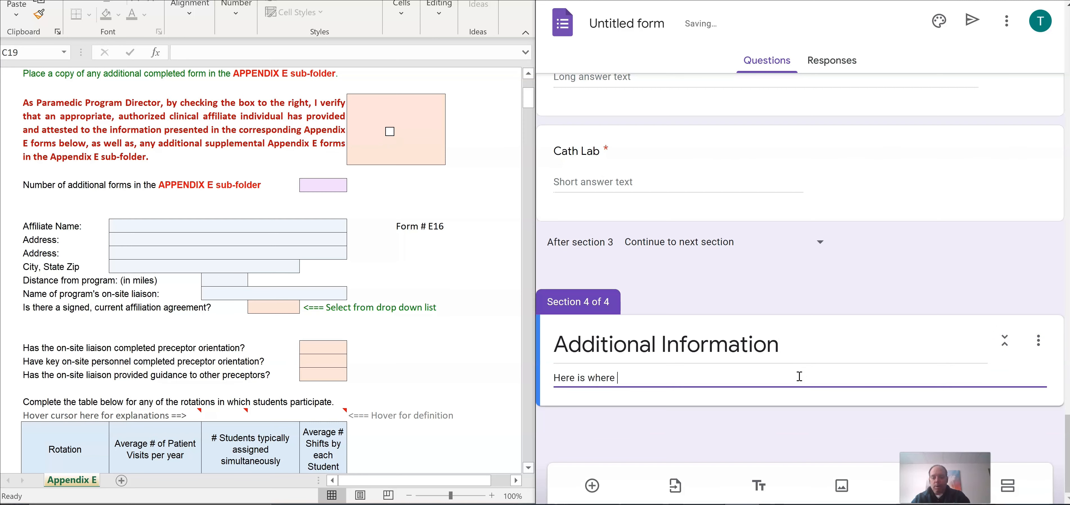
type("you may access our Precetor Manual and Precet")
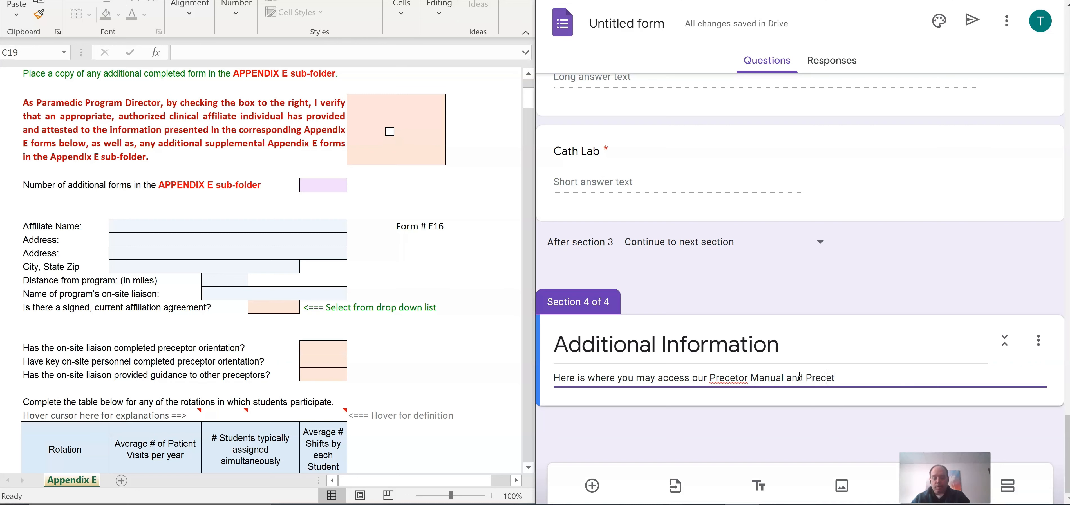
type("or Course. Should you have any questi")
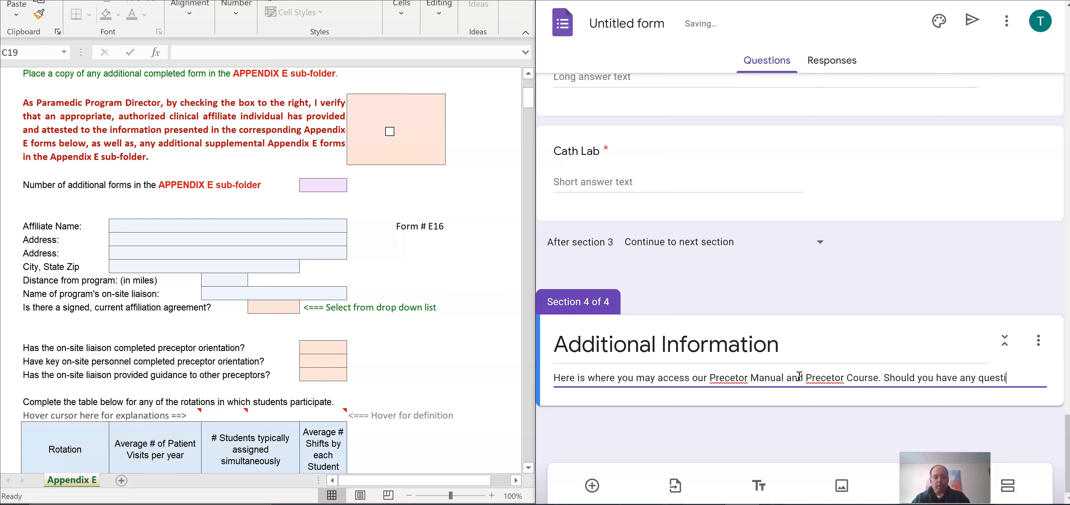
type("ons, please contact Tim at 1234567891")
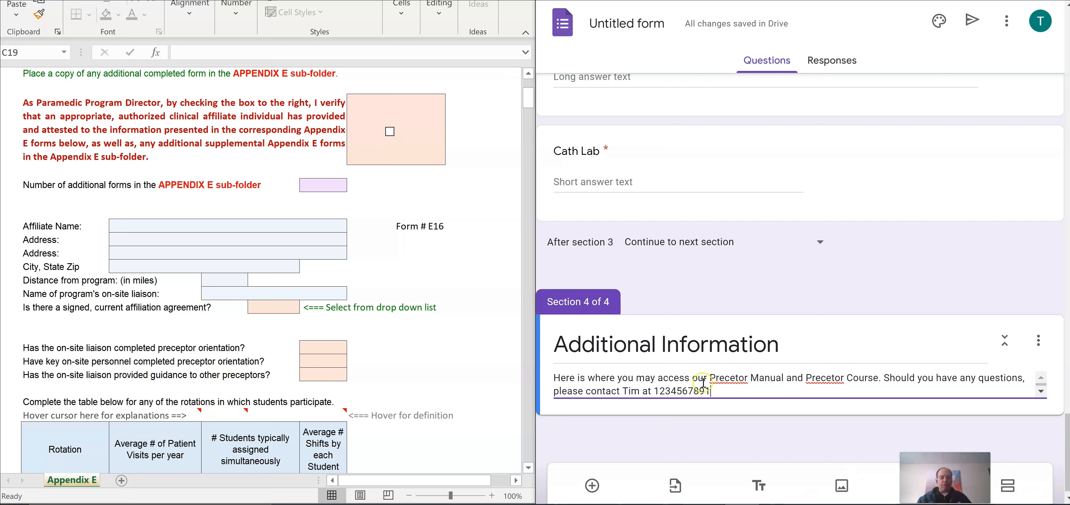
right_click(727, 380)
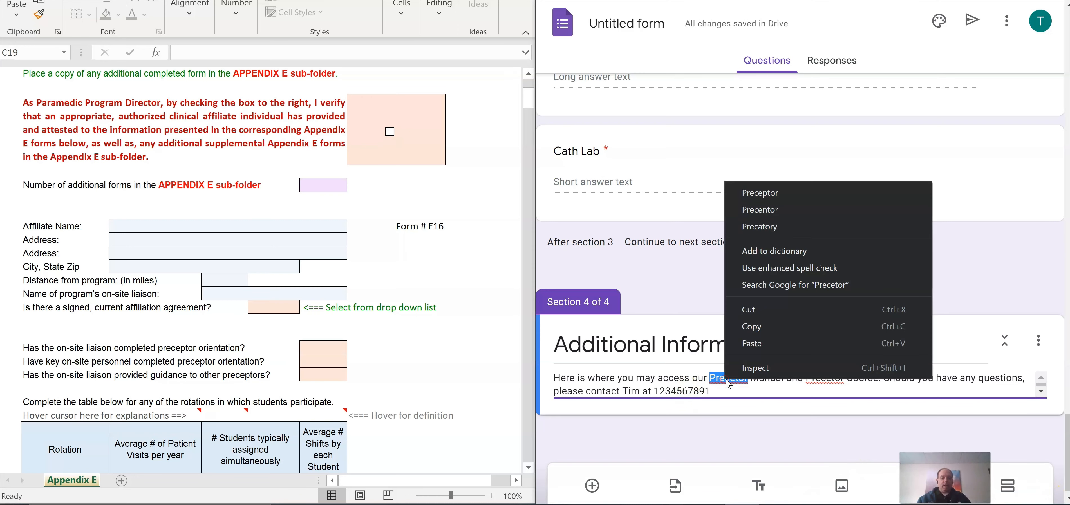
left_click(768, 192)
right_click(829, 379)
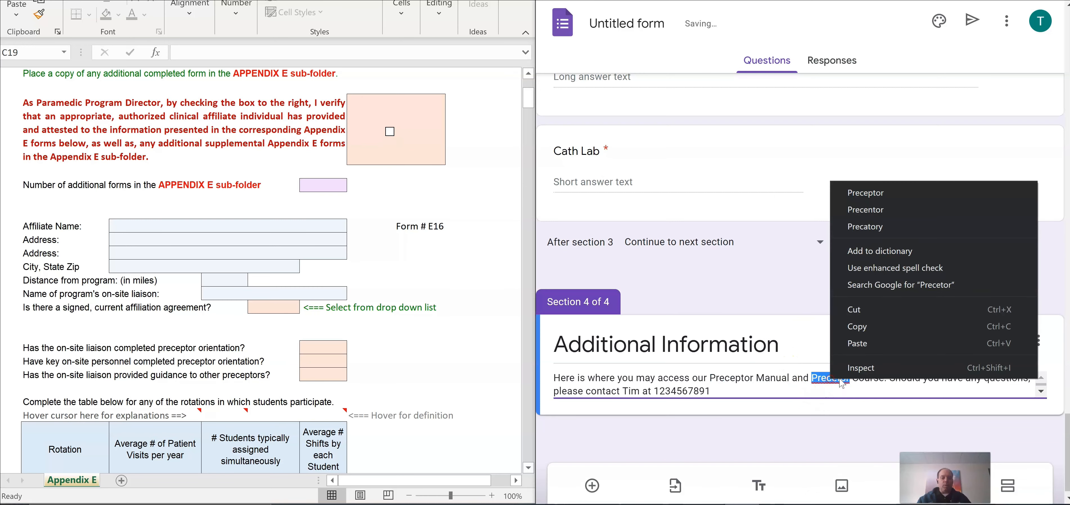
left_click(877, 195)
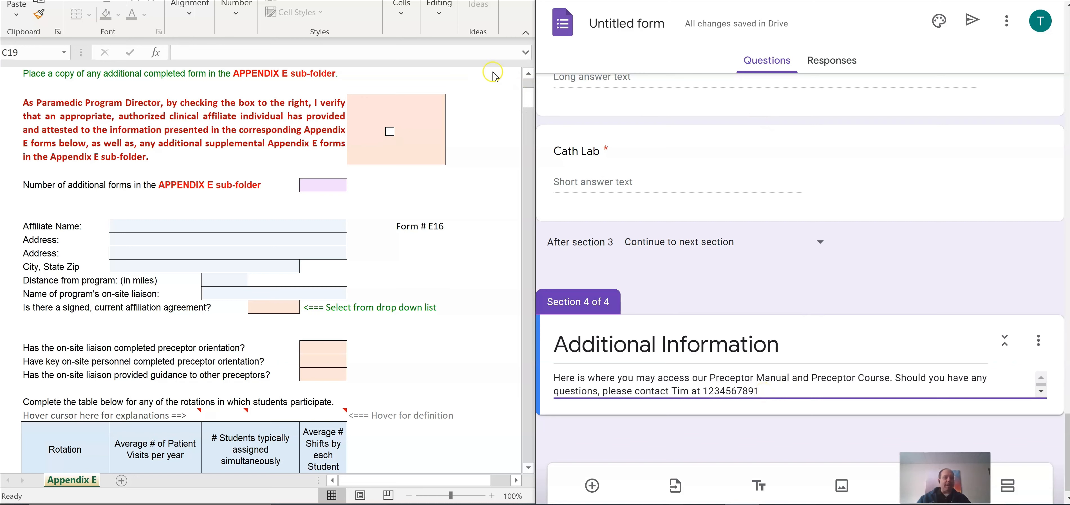
Step: Title the form 'Clinical Affiliate Data' and view its Responses page
left_click(625, 30)
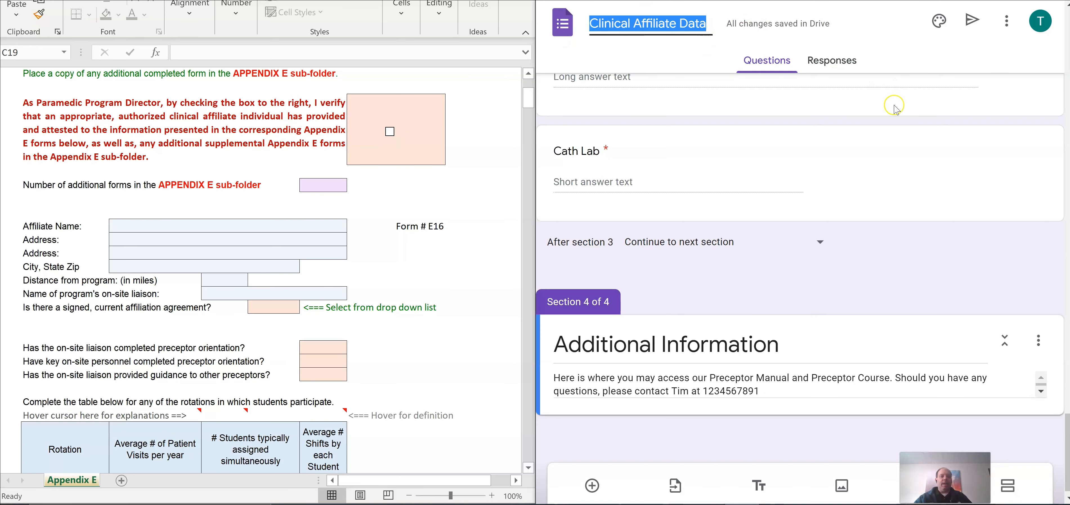
scroll(896, 109, "down", 1)
scroll(843, 153, "up", 10)
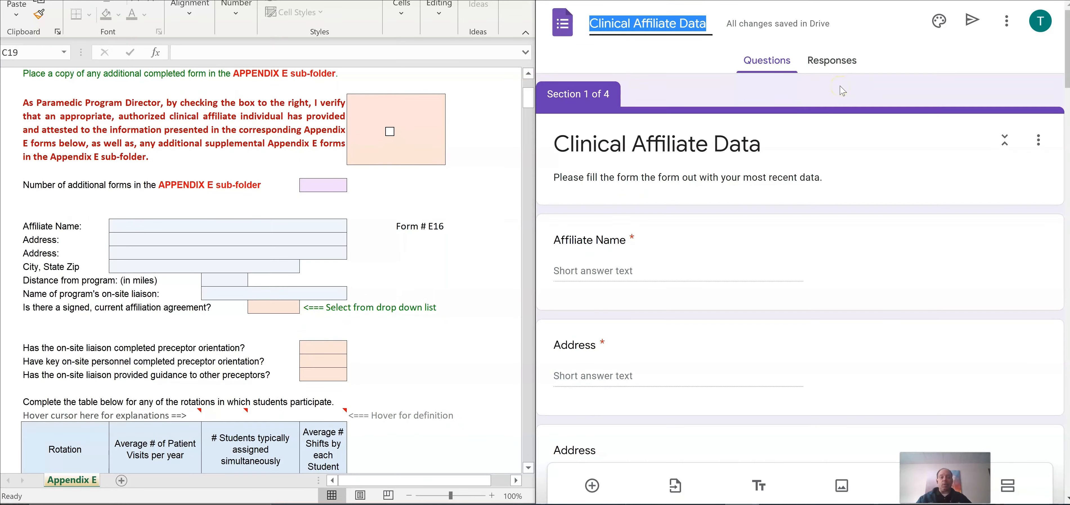
left_click(827, 64)
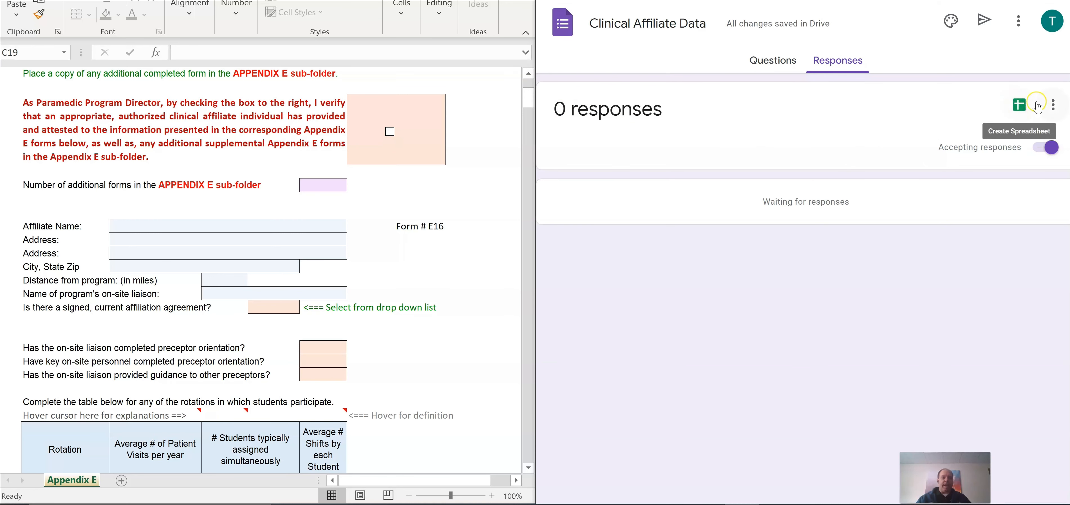
Step: Link the form's responses to a new spreadsheet, 'Clinical Affiliate Data (Responses)'
left_click(1018, 105)
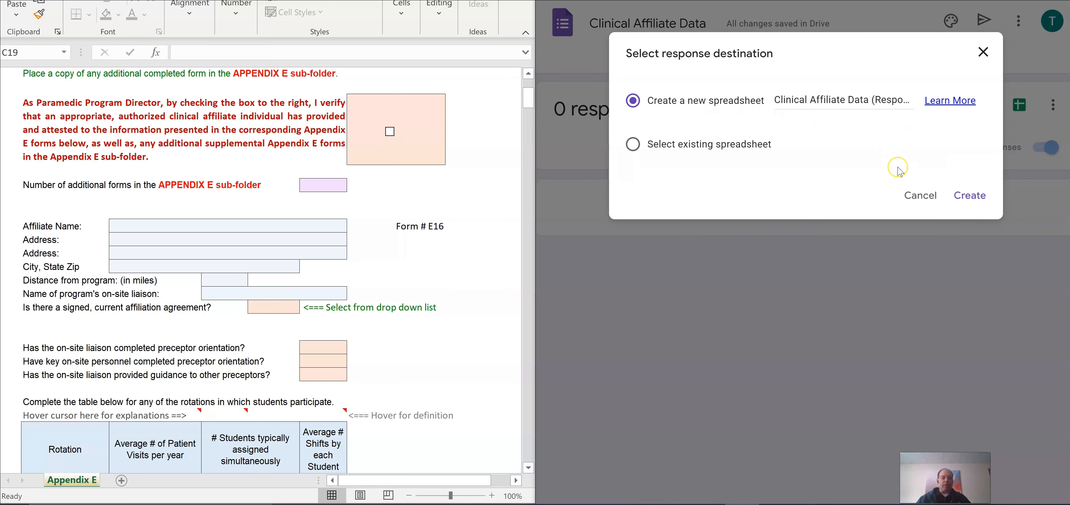
left_click(970, 195)
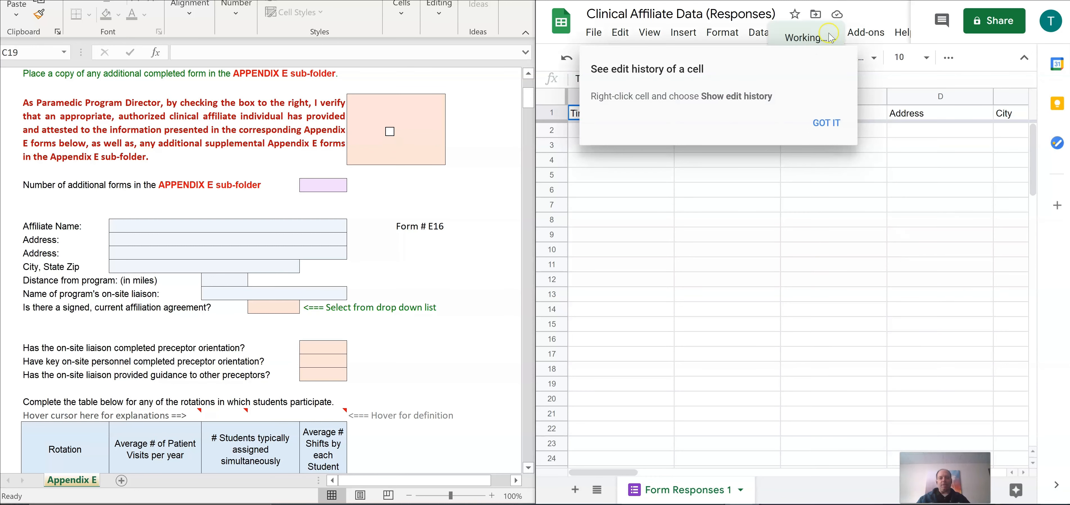
Step: Dismiss the edit-history tip and go to the Clinical Affiliate Data Drive folder
left_click(825, 122)
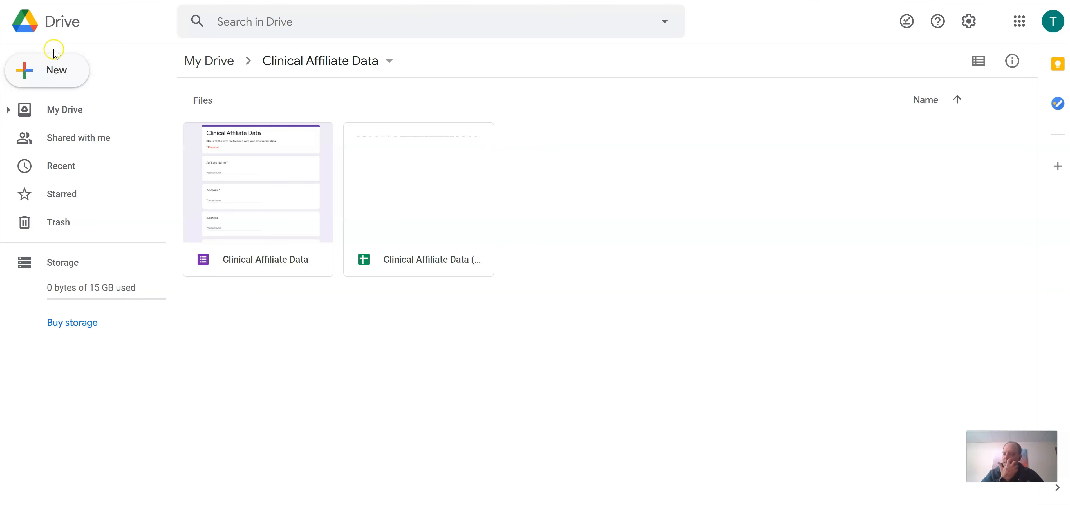
Step: Create a new blank Google Docs document from Drive and dismiss the Citations tip
left_click(40, 71)
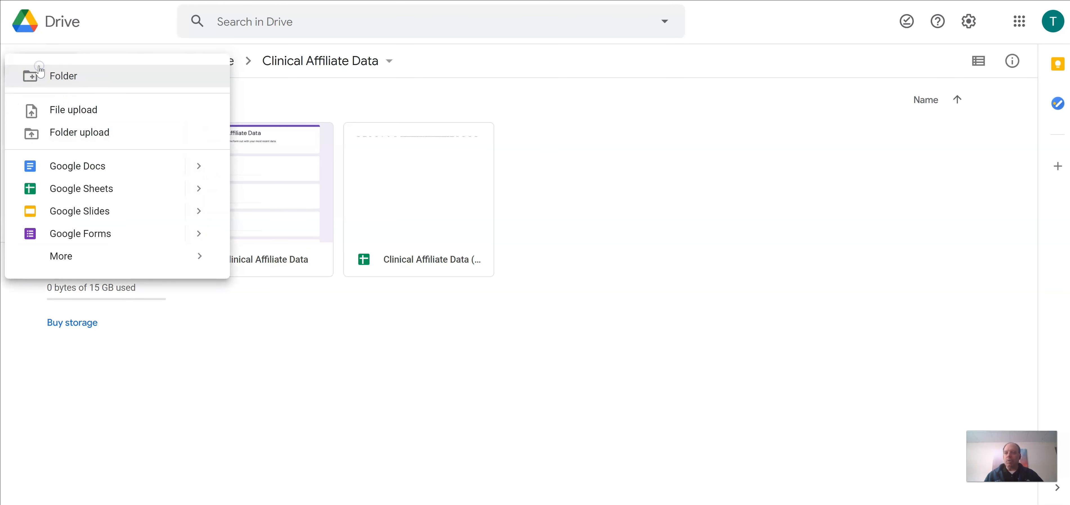
left_click(76, 171)
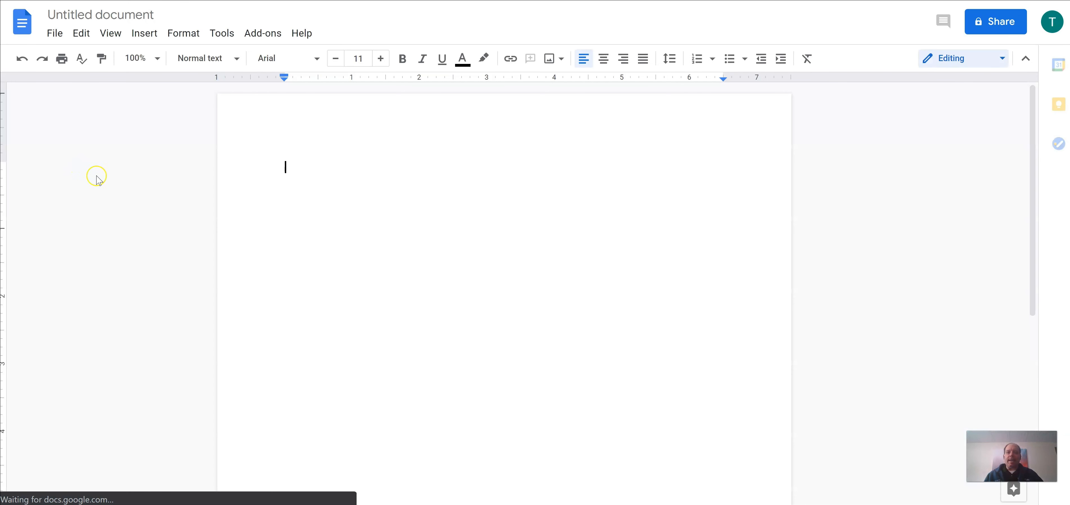
left_click(306, 114)
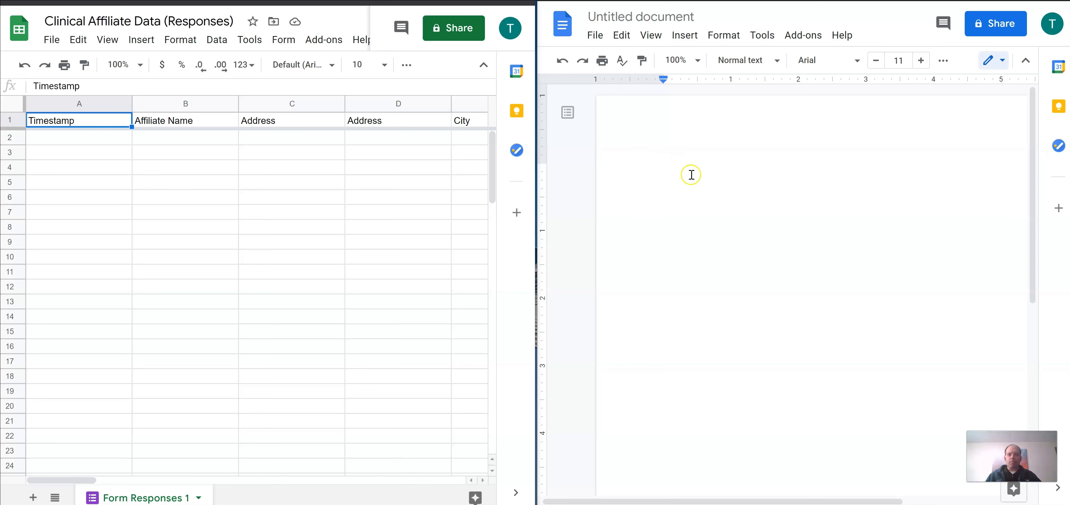
Step: Paste the Clinical Affiliate Data Form template with Affiliate Name, Address, City, State and Zip placeholders
left_click(152, 125)
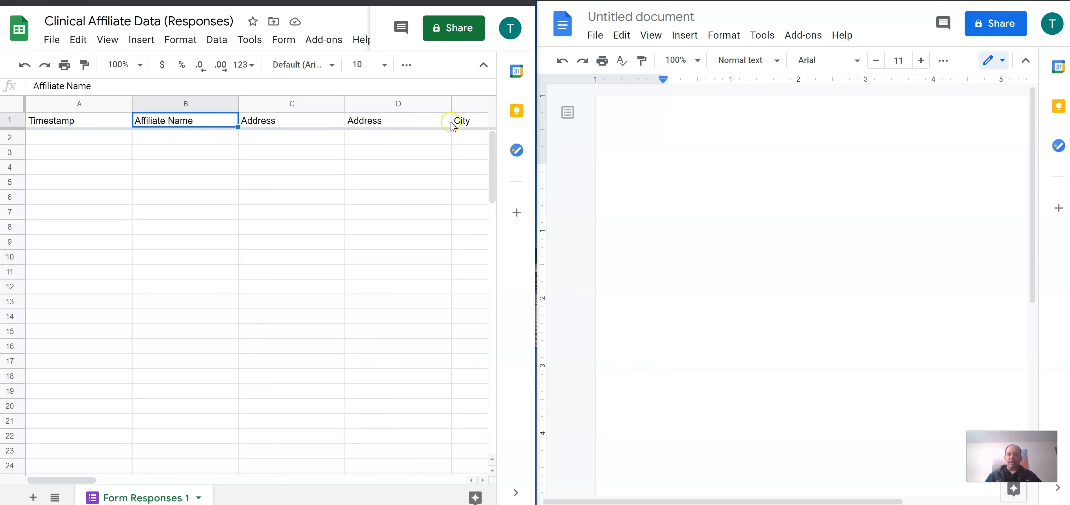
mouse_move(90, 482)
left_mouse_down()
mouse_move(256, 462)
mouse_move(409, 478)
mouse_move(342, 489)
mouse_move(74, 478)
left_mouse_up()
left_click(727, 166)
type("Clinical Affiliate Data Form  Affiliate Name <<Affiliate Site Name>> Address <<Address 1>> Address <<Address 2>> City <<City>>\tState <<State>>\tZip <<Zip>>")
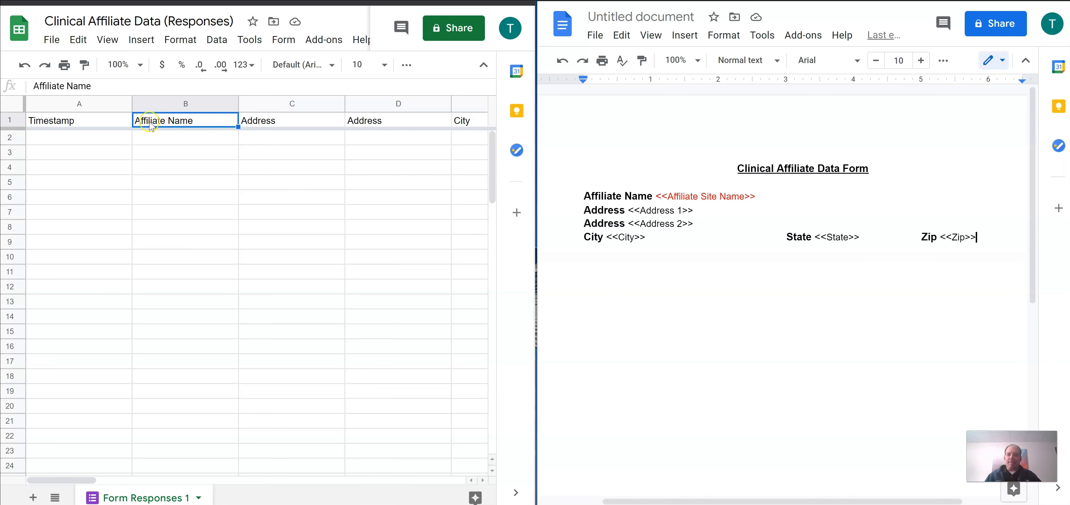
left_click(199, 124)
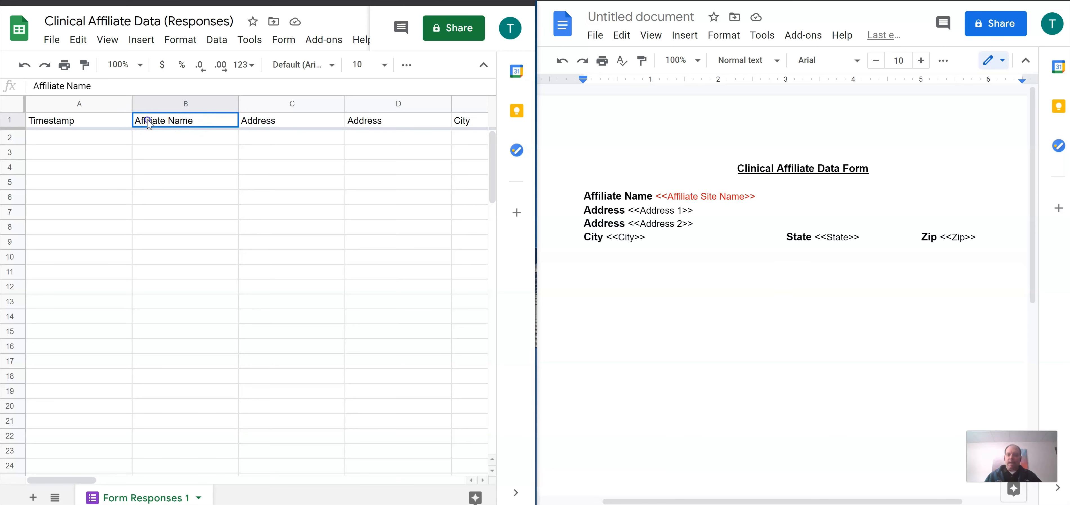
double_click(201, 120)
left_click_drag(201, 120, 134, 119)
right_click(156, 121)
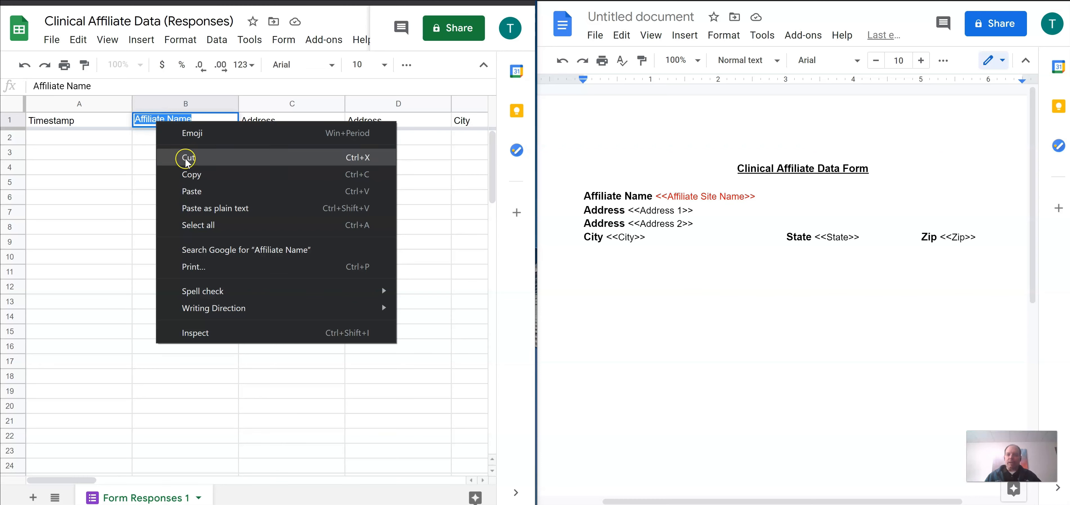
left_click(189, 175)
left_click(780, 198)
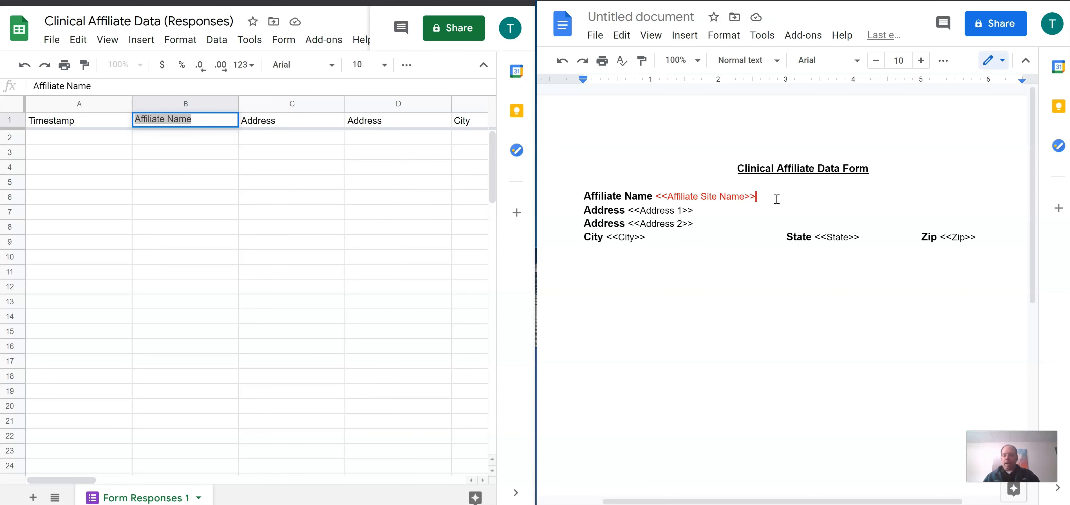
key("ctrl+v")
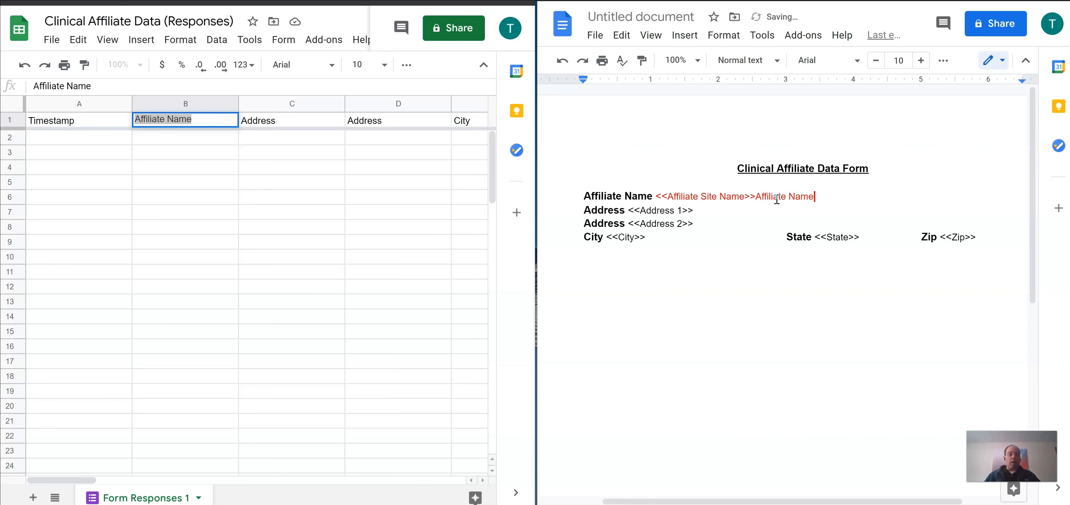
left_click_drag(773, 198, 755, 198)
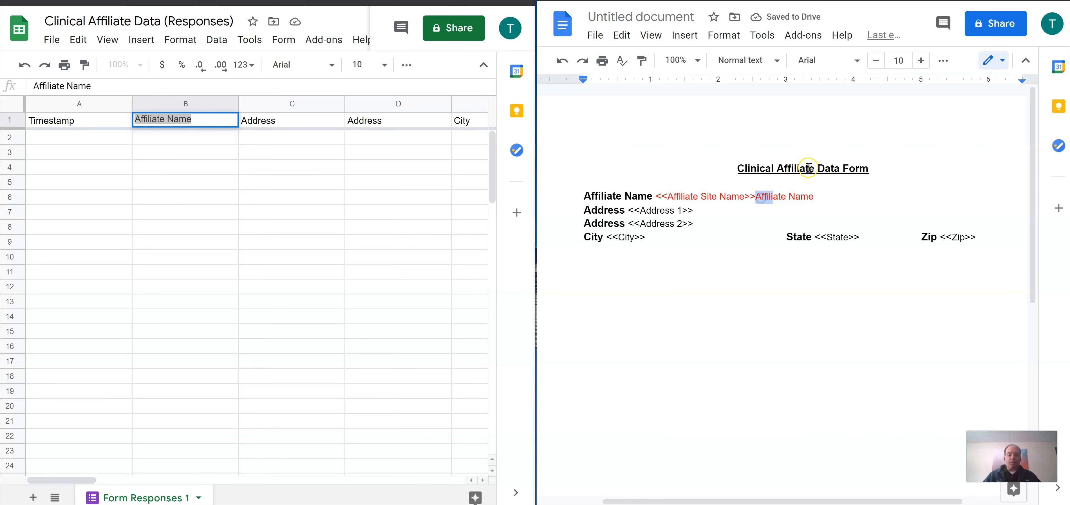
left_click(755, 197)
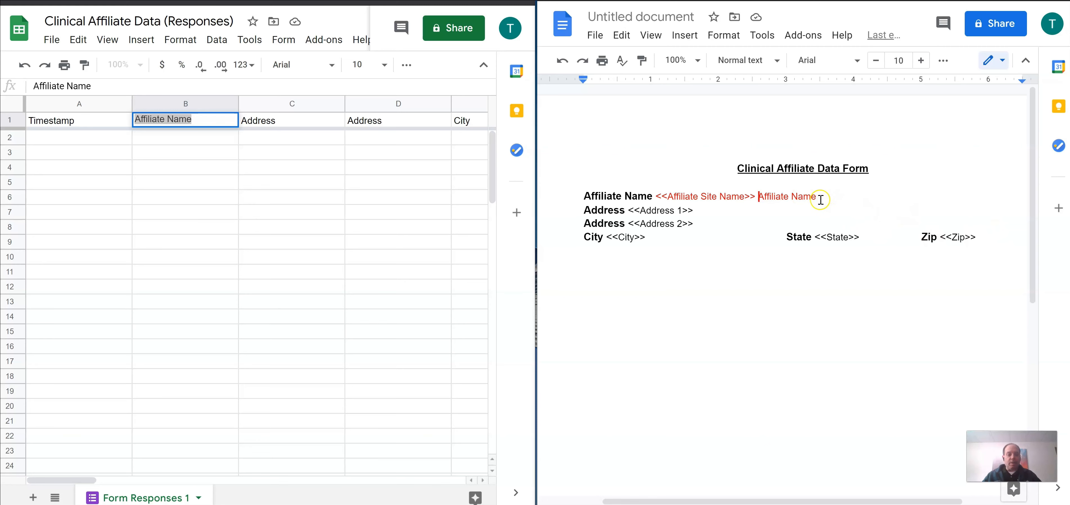
left_click(752, 193)
left_click_drag(762, 195, 811, 196)
key("BackSpace")
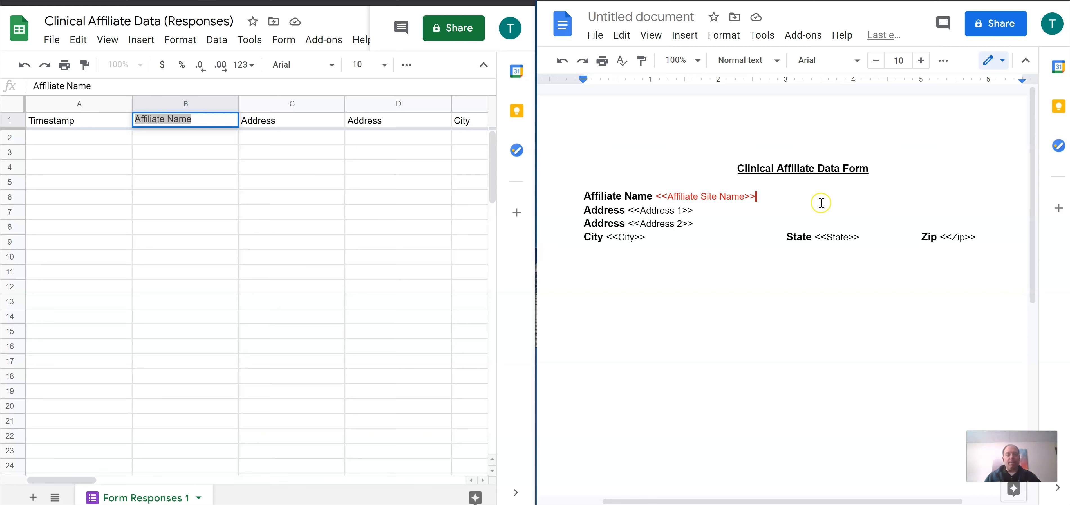
Step: Paste the liaison questions and rotation table below the Zip placeholder
left_click(974, 238)
key("Return")
key("ctrl+v")
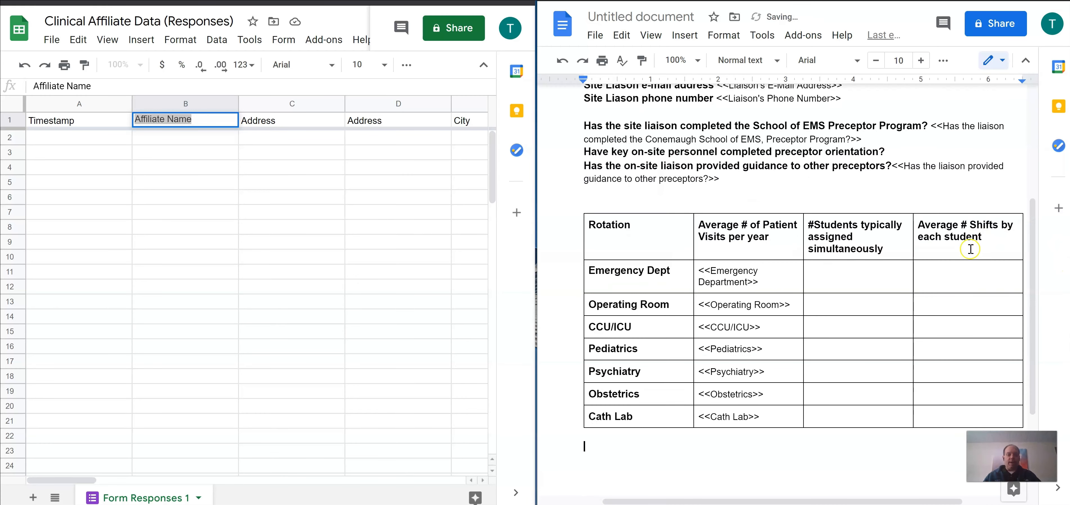
scroll(876, 317, "down", 4)
scroll(875, 315, "up", 9)
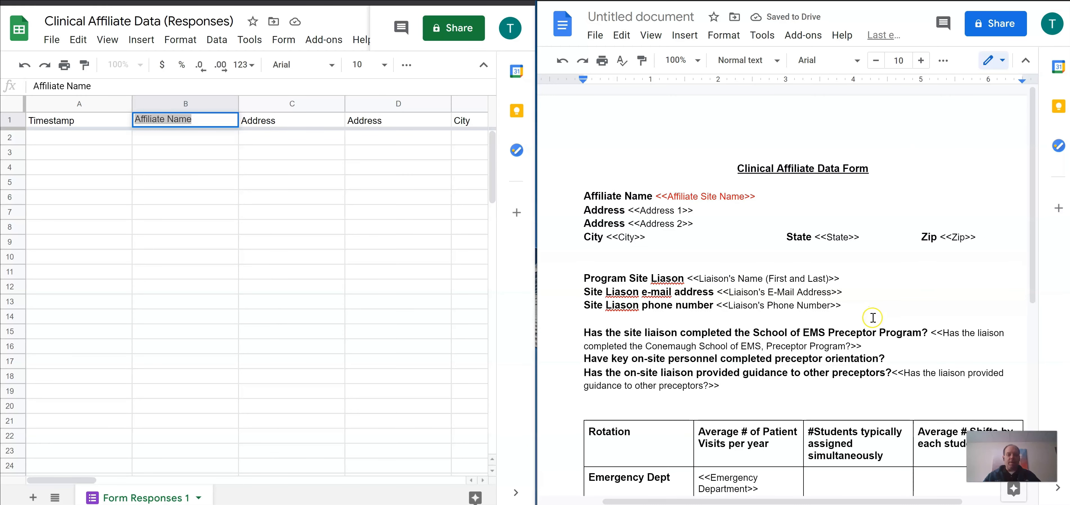
scroll(873, 318, "down", 2)
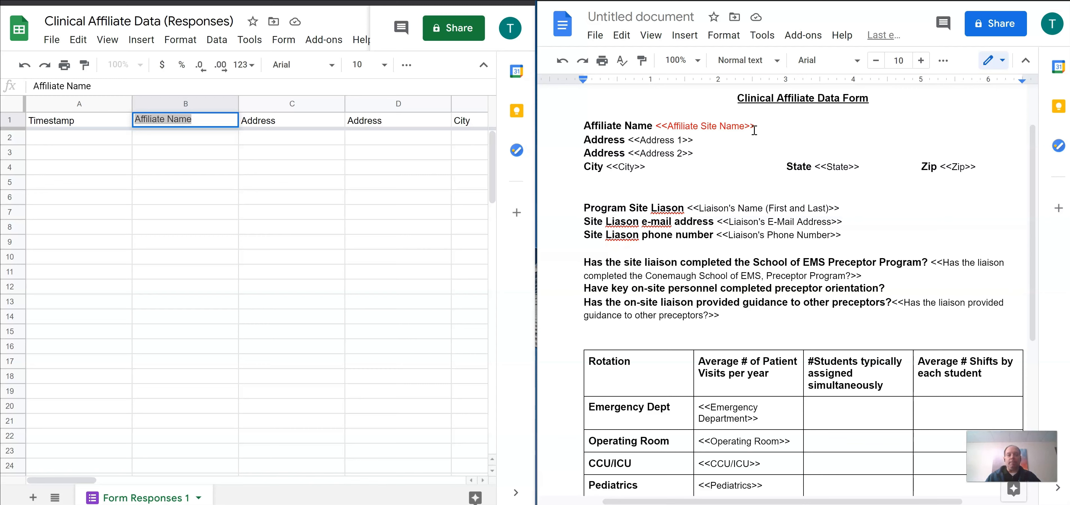
Step: Title the document 'Clinical Affiliate Data Form' and return to the Clinical Affiliate Data folder
left_click(619, 16)
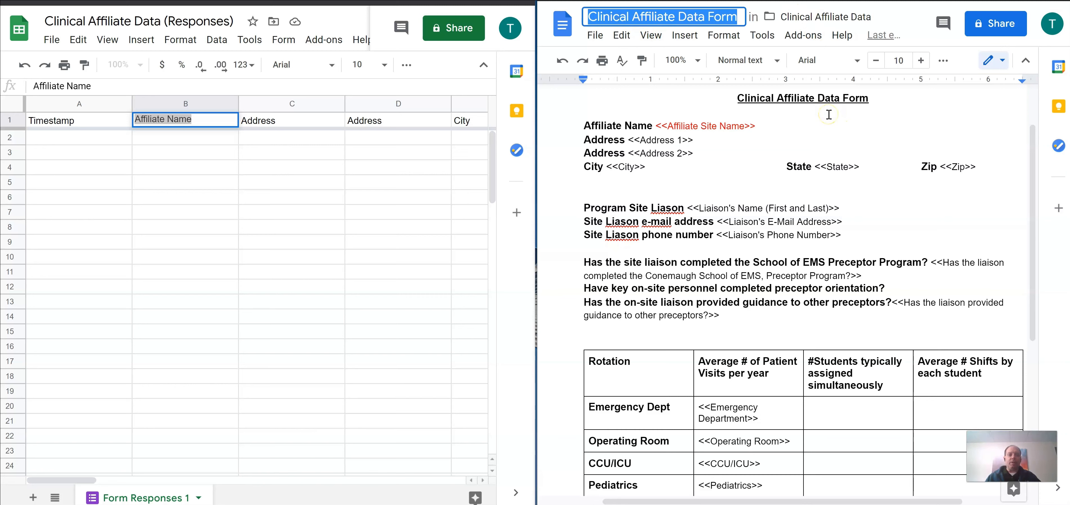
left_click(837, 132)
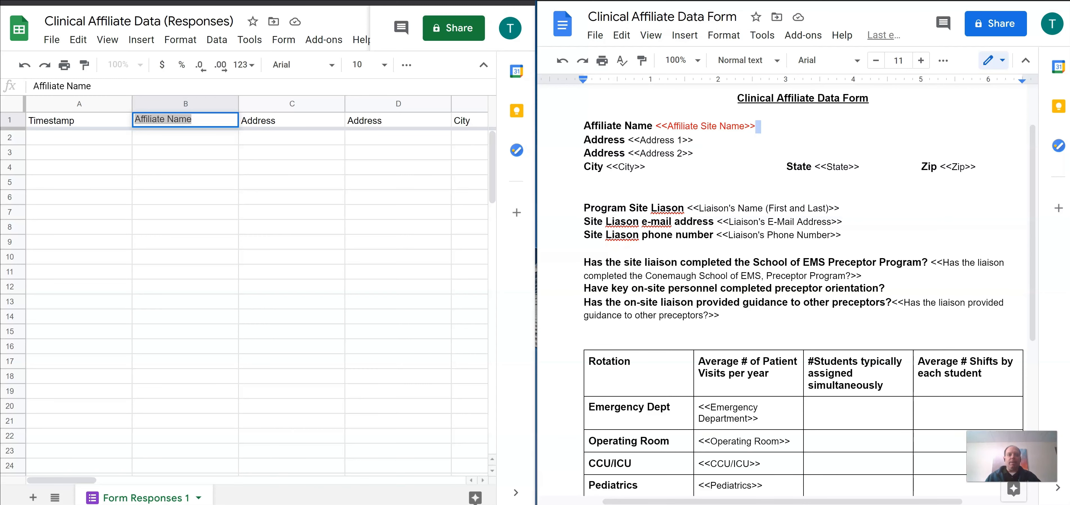
left_click(636, 1)
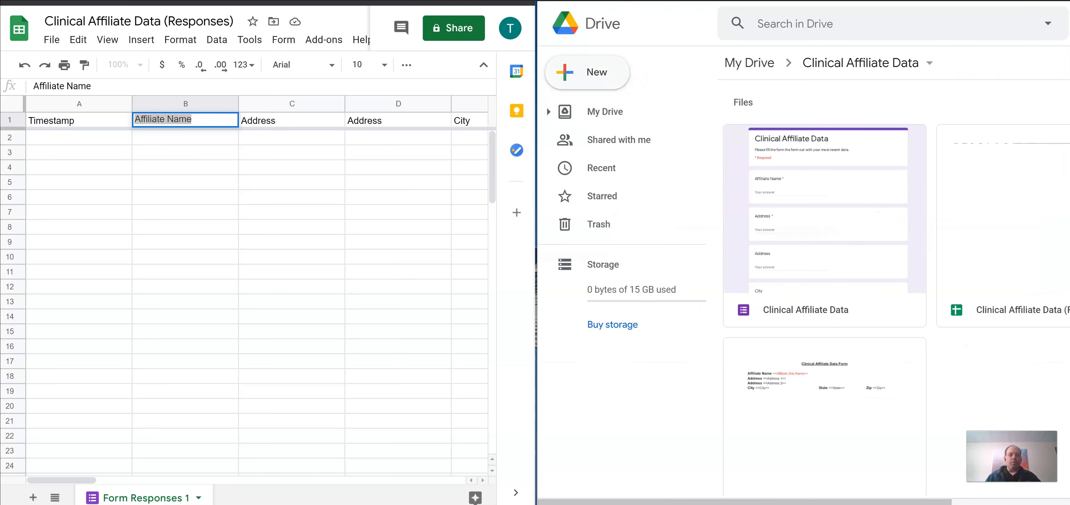
Step: Maximize the window and show the Clinical Affiliate Data (Responses) sheet with no header selected
left_click(1022, 1)
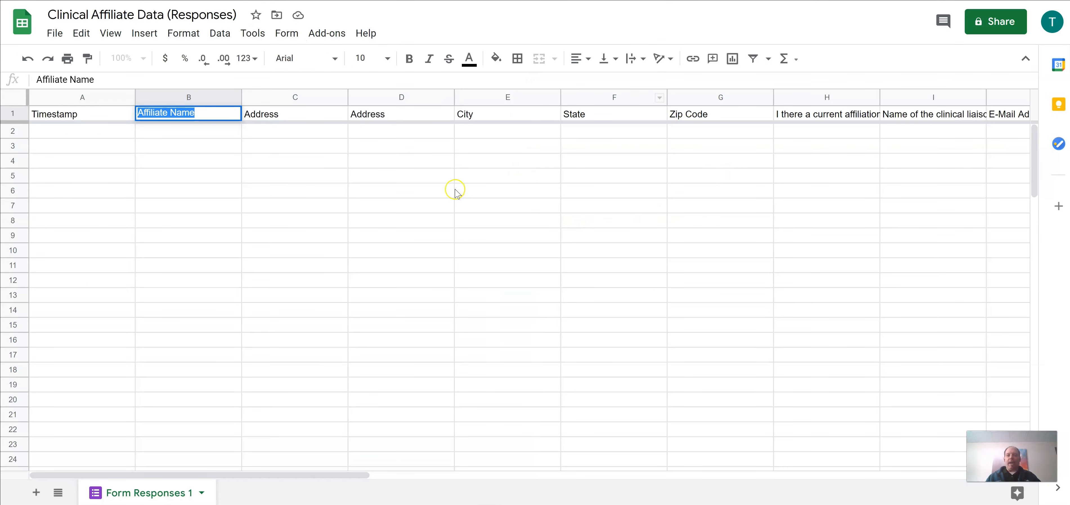
left_click(454, 190)
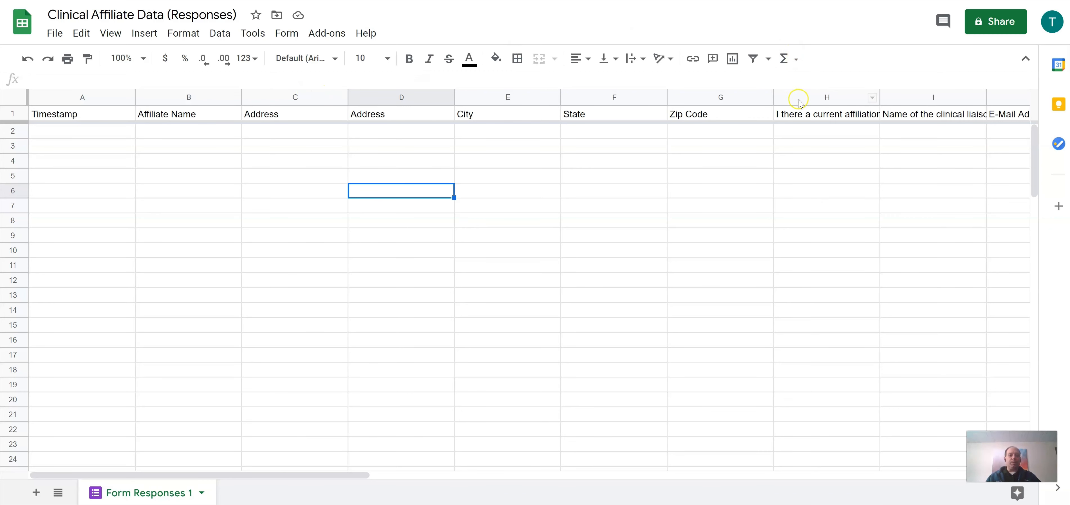
Step: Search the add-on marketplace for Autocrat and open its details
left_click(333, 34)
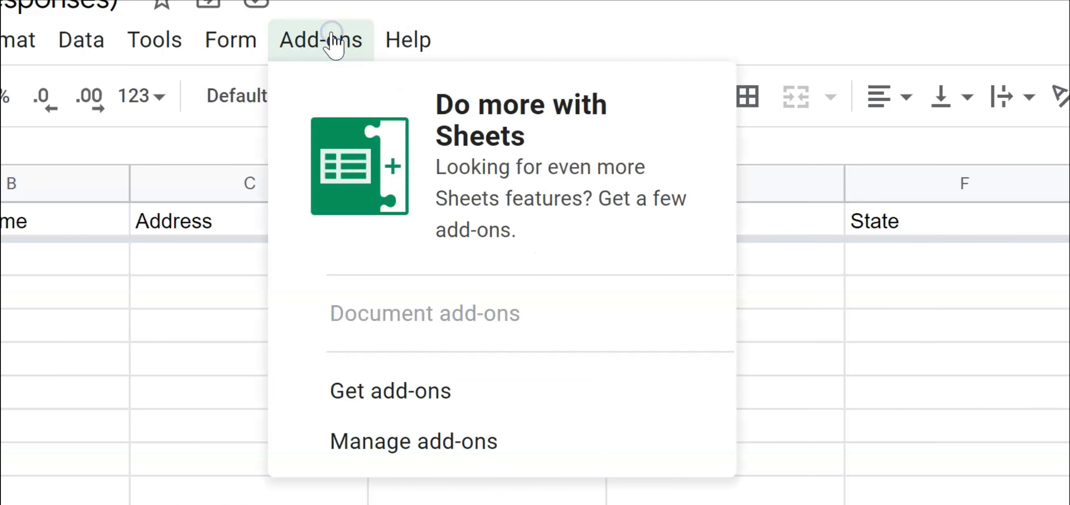
left_click(398, 393)
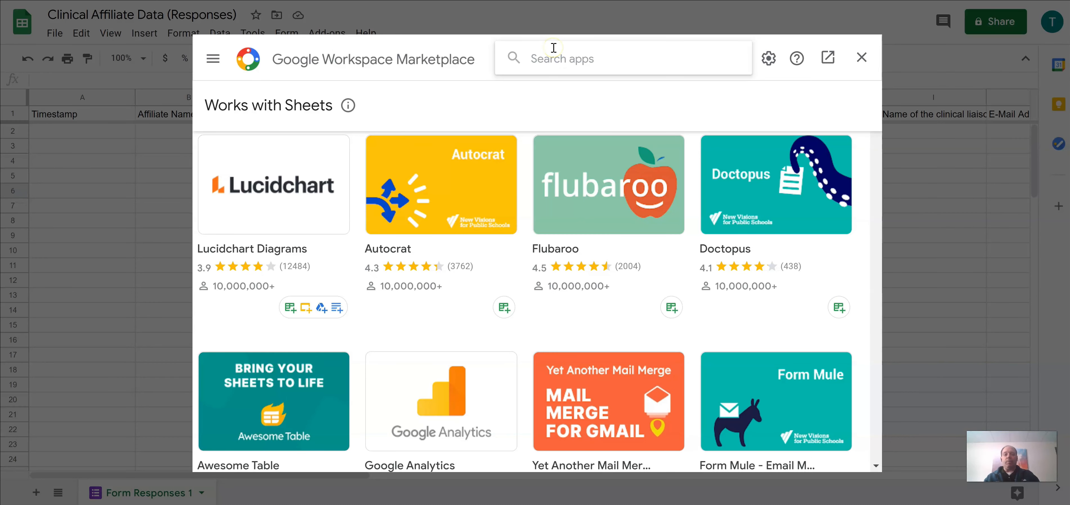
type("Au")
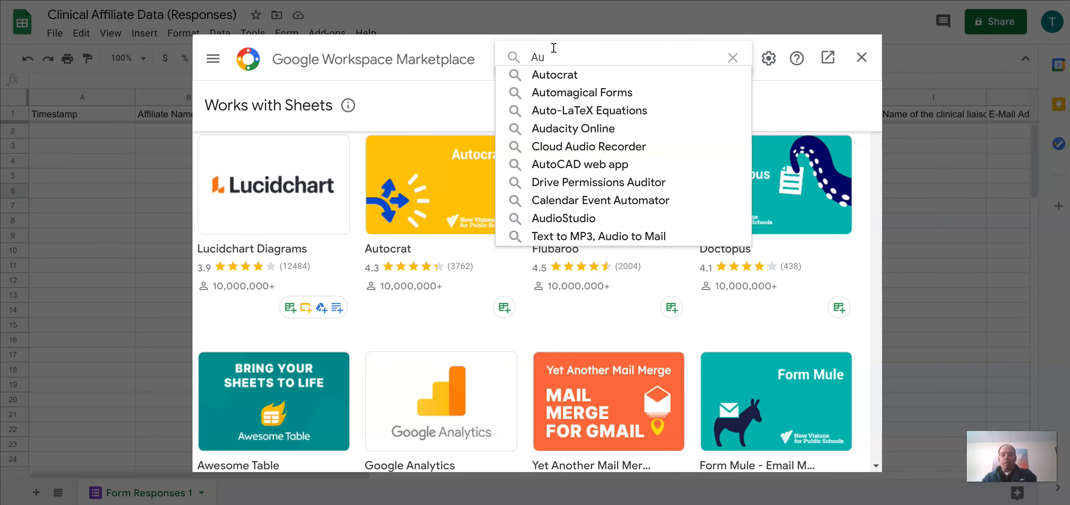
type("tocrat")
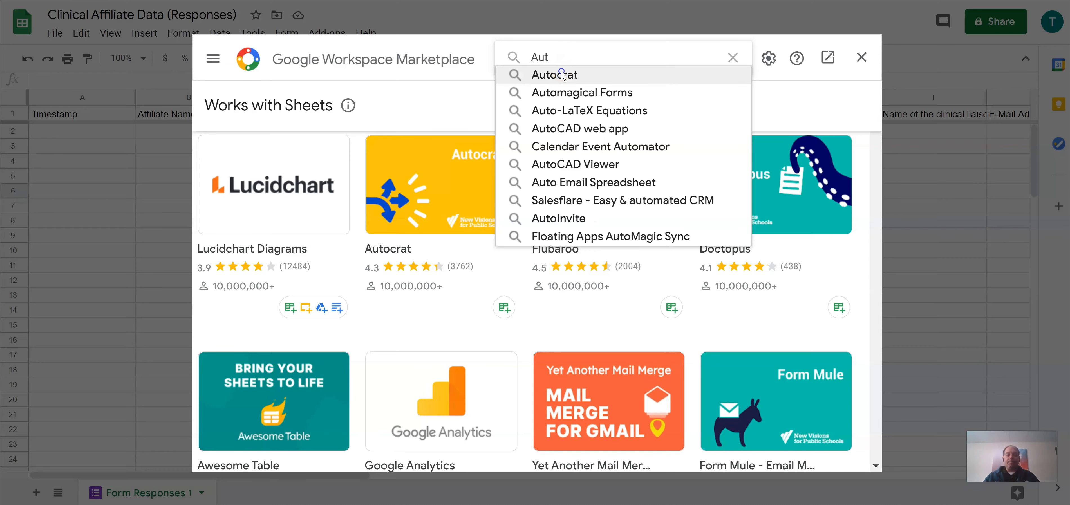
left_click(562, 75)
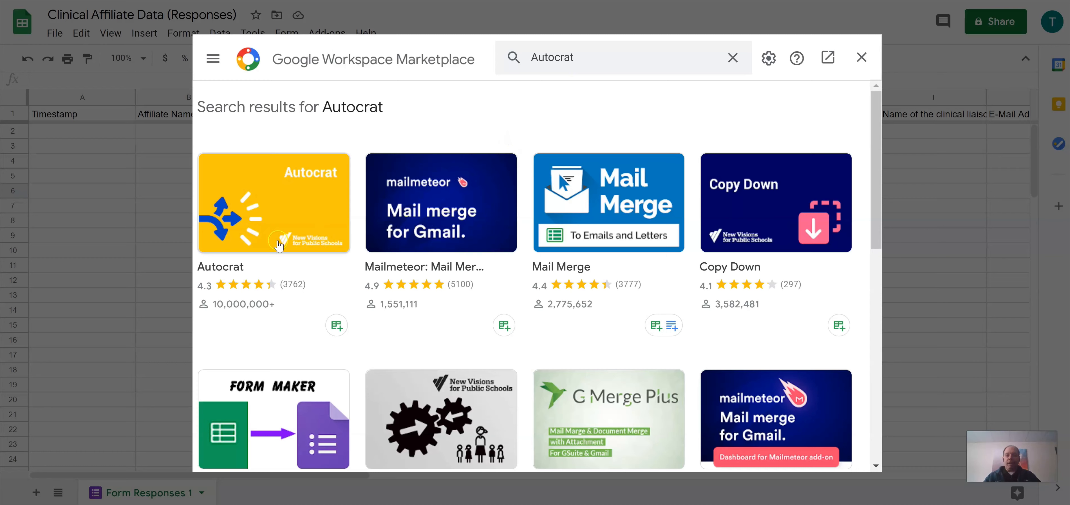
left_click(281, 198)
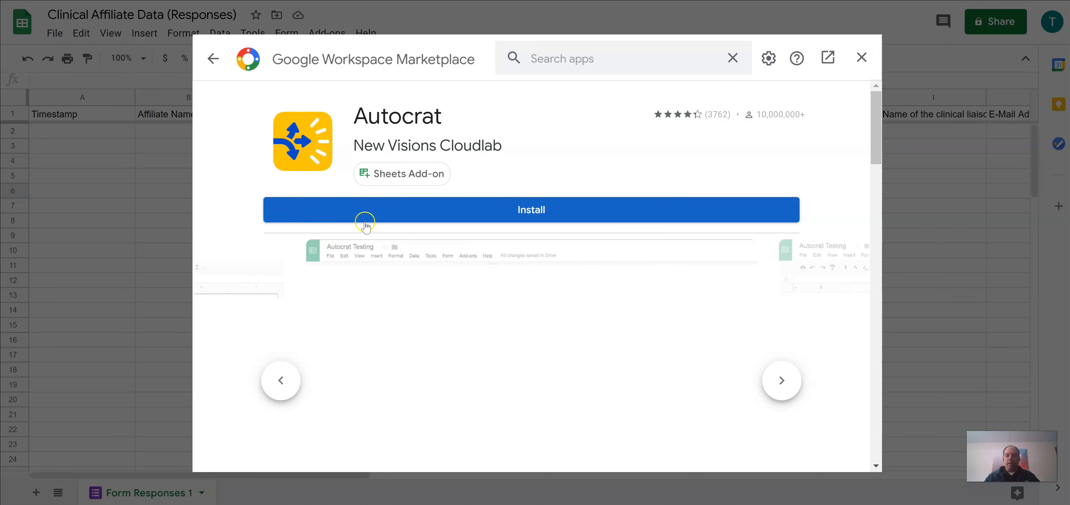
Step: Install Autocrat, choose the Google account, and allow the requested permissions
left_click(525, 210)
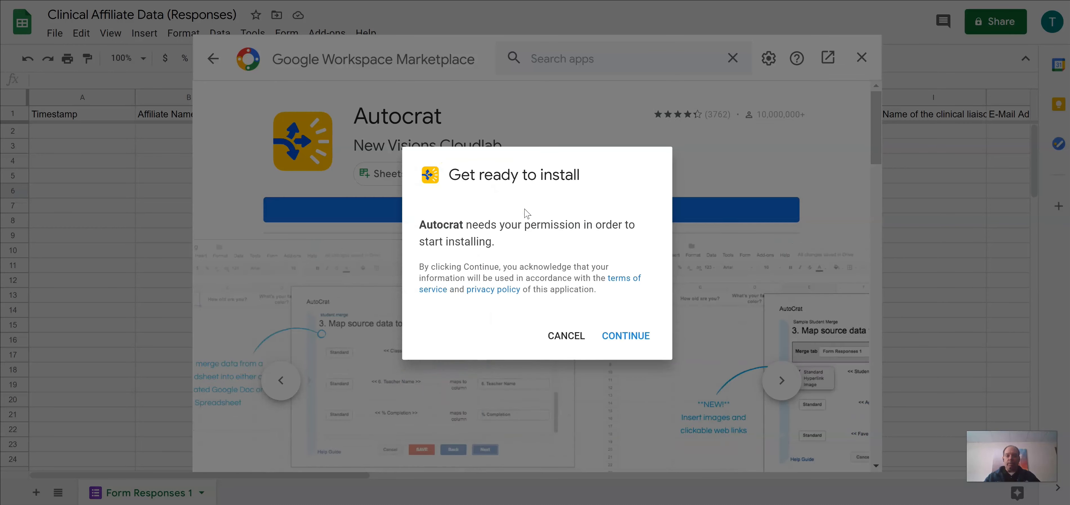
left_click(626, 335)
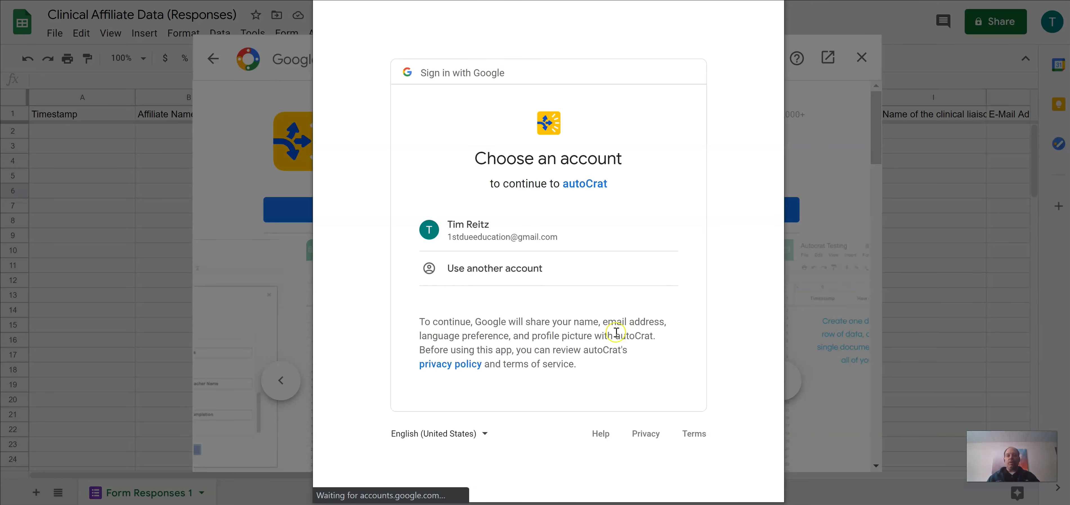
left_click(499, 231)
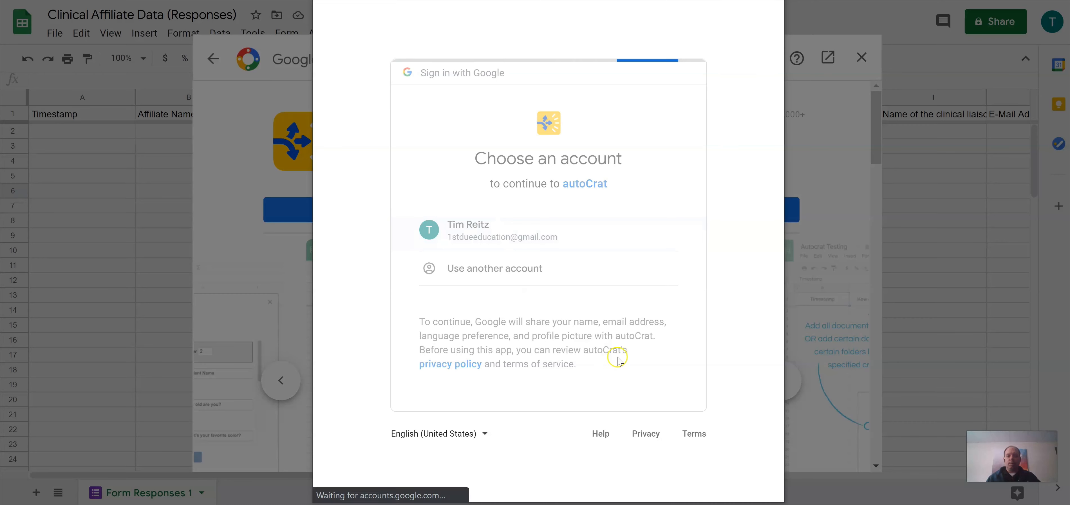
scroll(606, 370, "down", 8)
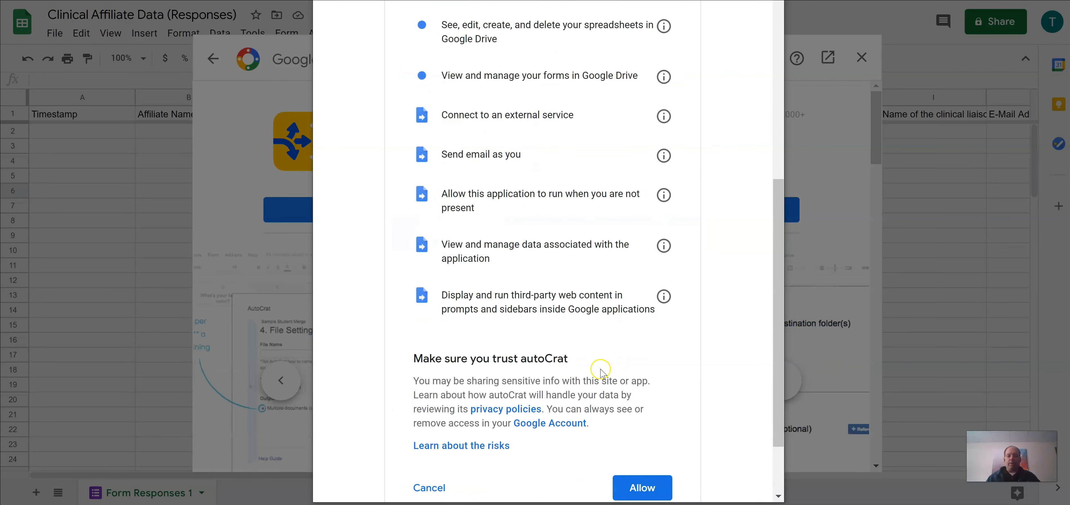
scroll(600, 370, "down", 2)
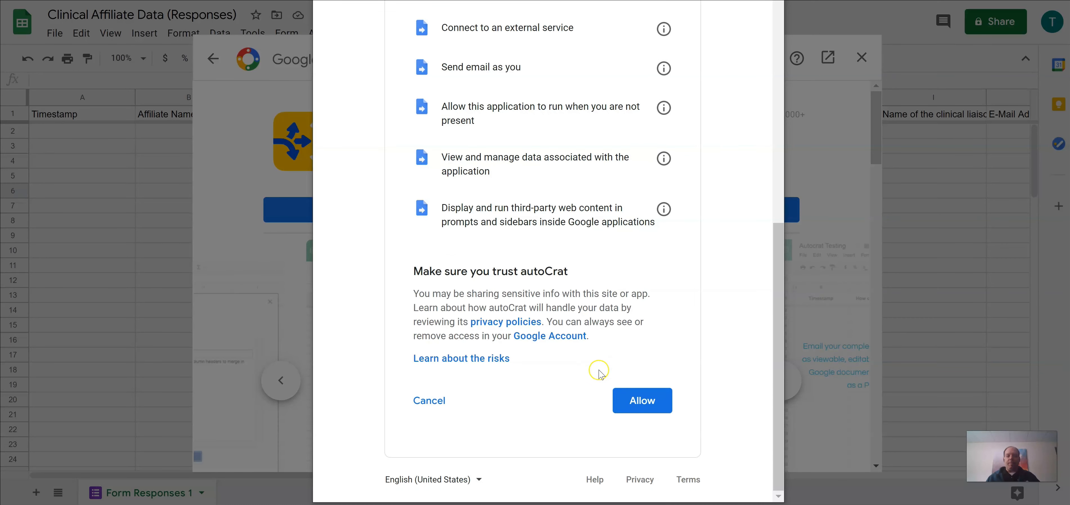
left_click(636, 402)
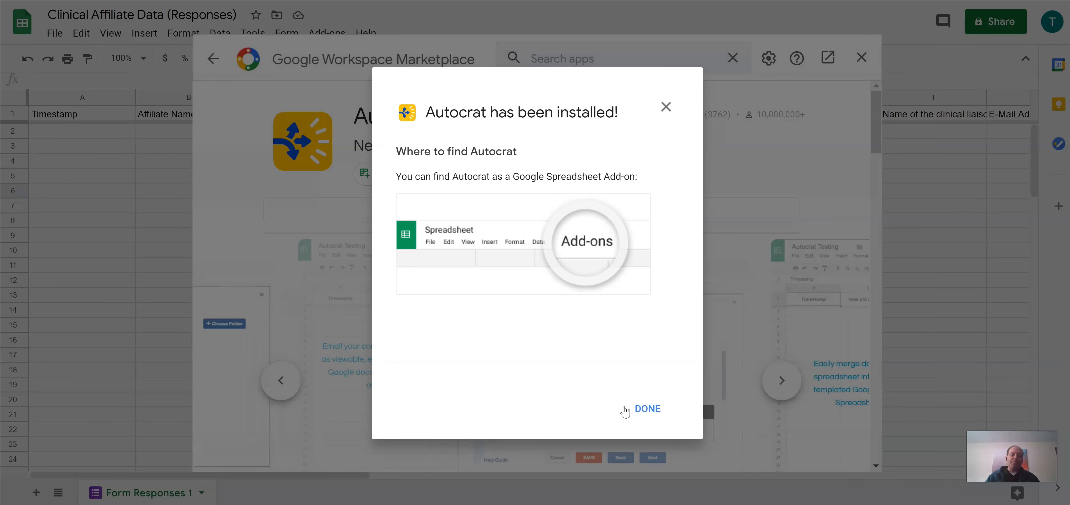
left_click(647, 408)
Step: Launch Autocrat and start a new merge job named 'Clinical Affiliate Data'
left_click(860, 57)
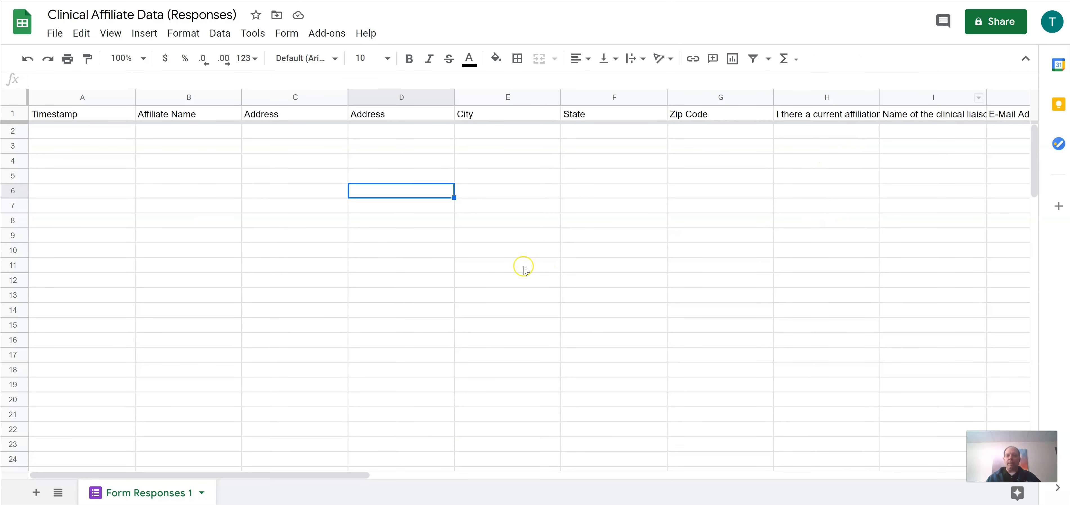
left_click(327, 33)
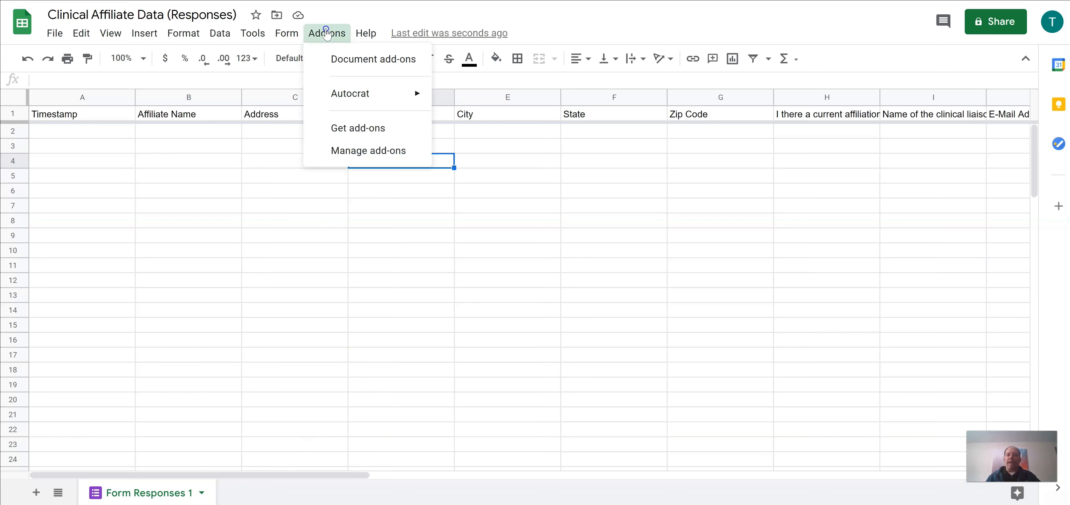
mouse_move(340, 98)
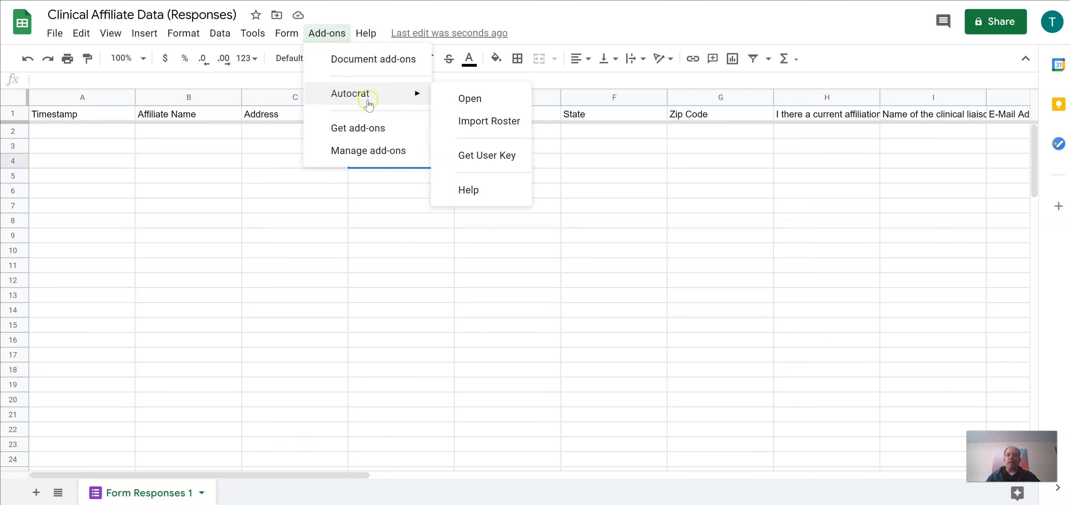
left_click(452, 108)
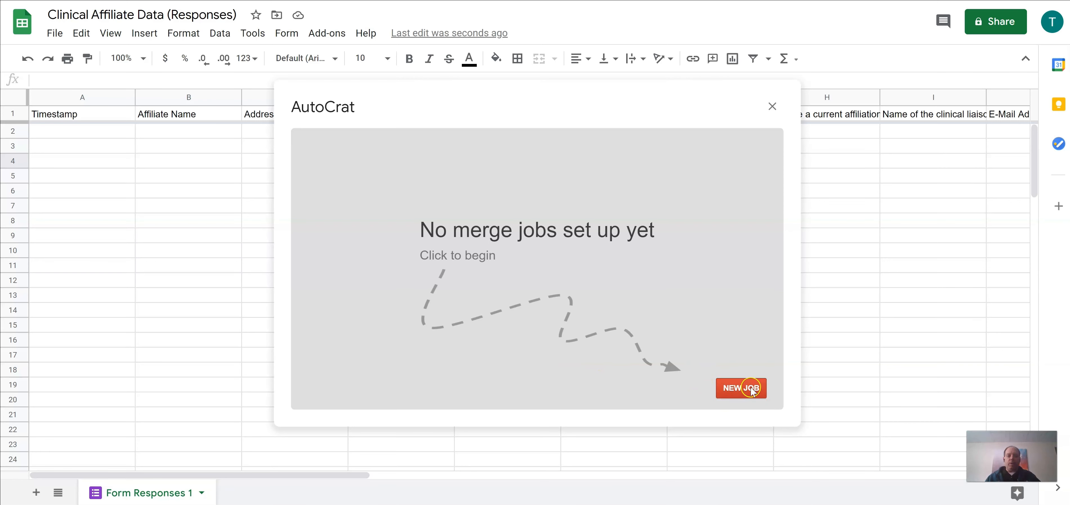
left_click(752, 391)
left_click(349, 198)
type("Cliniacal Affiliate Data")
left_click(348, 198)
key("BackSpace")
left_click(640, 397)
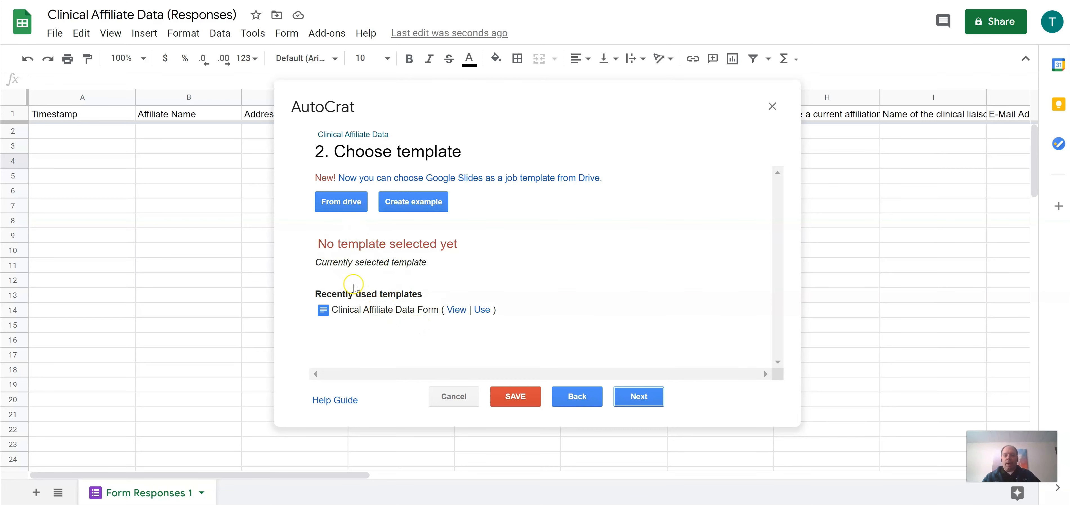
Step: Choose the Clinical Affiliate Data Form document from Drive as the job's template
left_click(332, 202)
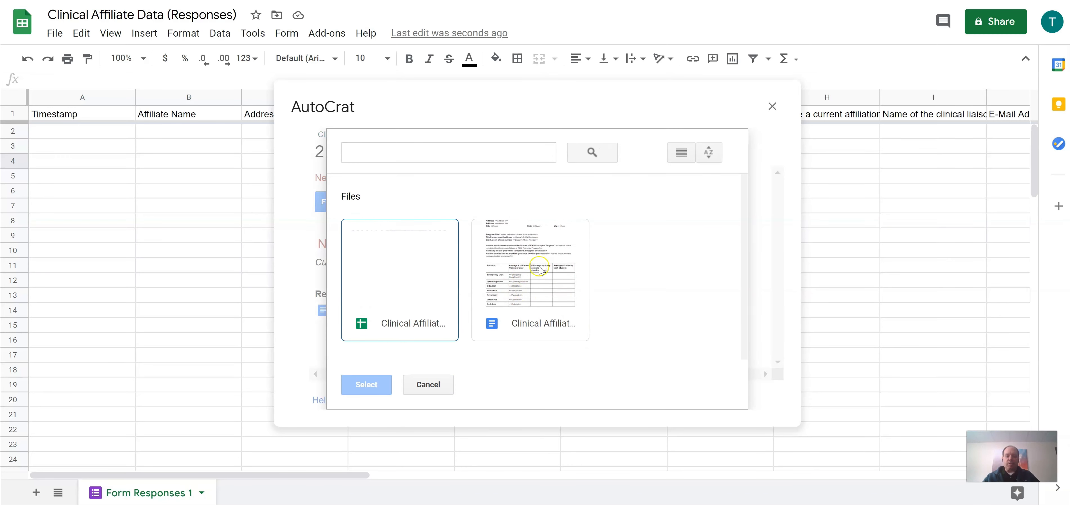
left_click(541, 286)
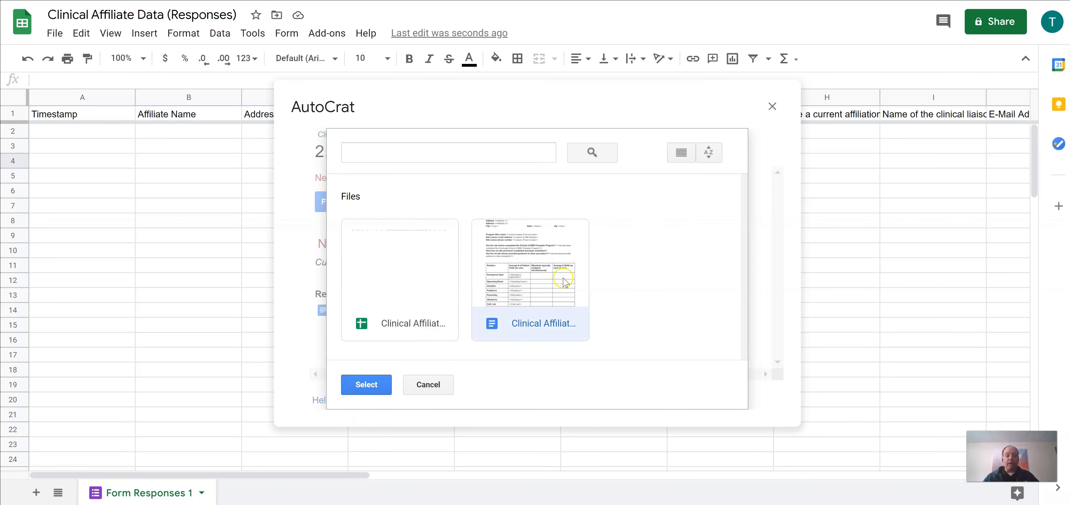
left_click(362, 383)
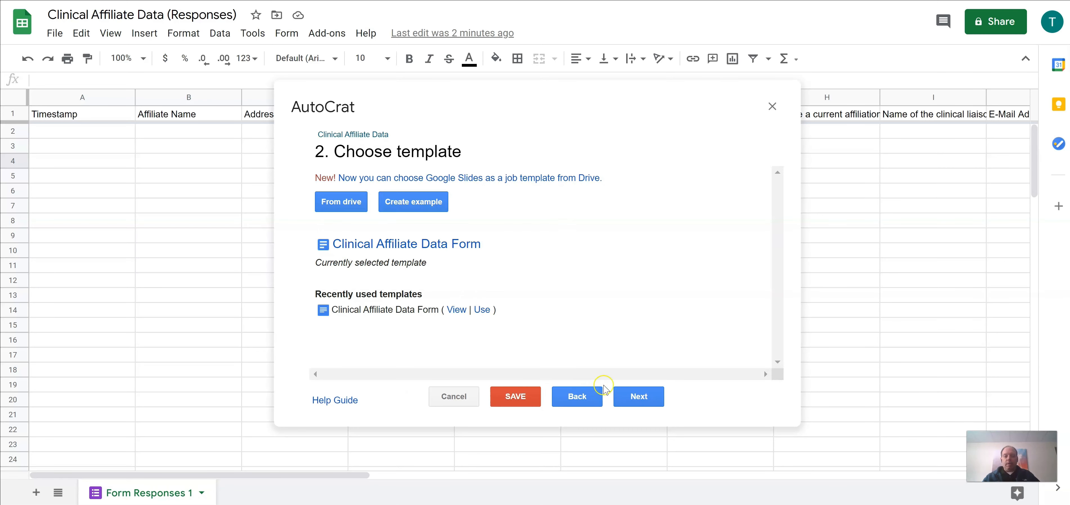
left_click(638, 397)
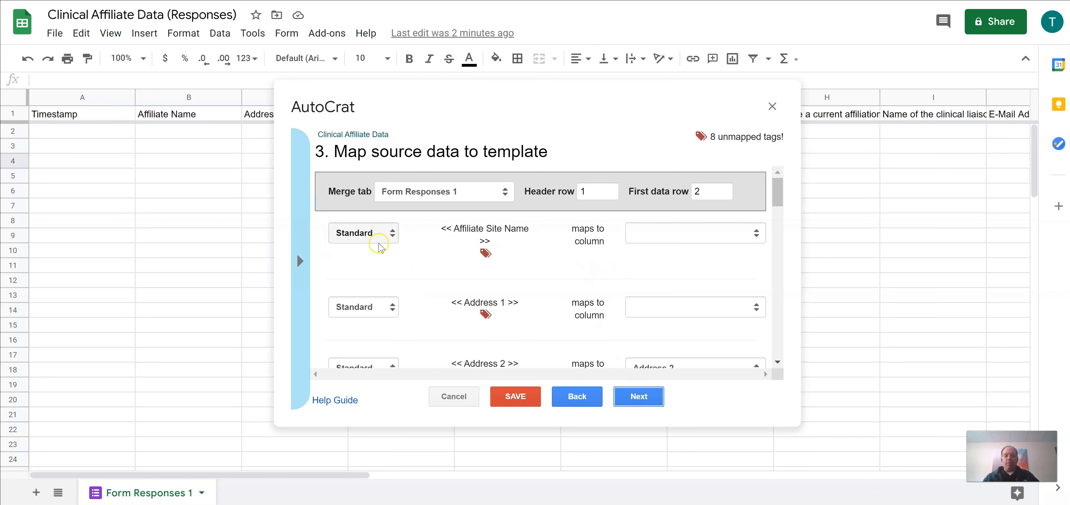
Step: Map Affiliate Site Name, Address 1 and Zip tags to the Affiliate Name, Address and Zip Code columns
left_click(300, 262)
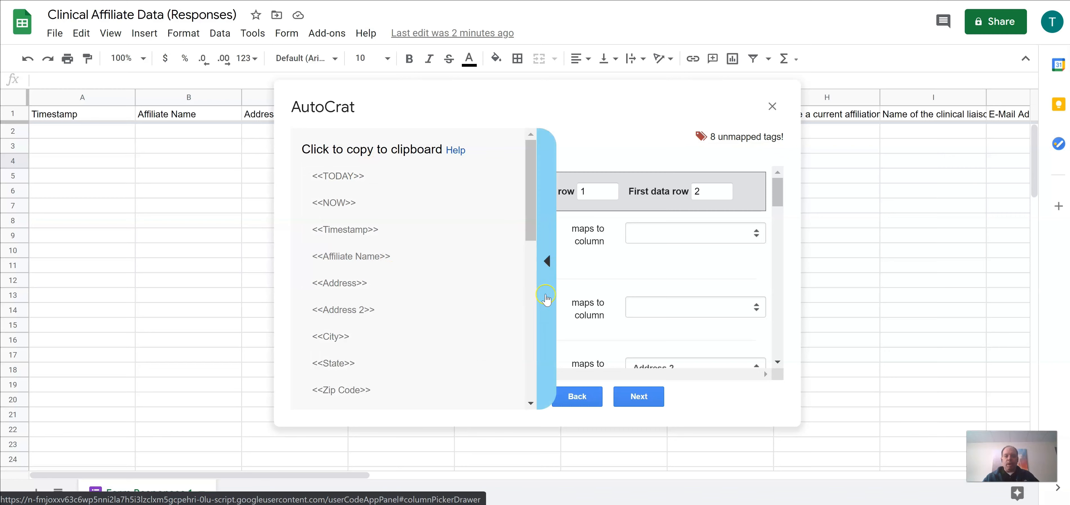
left_click(547, 261)
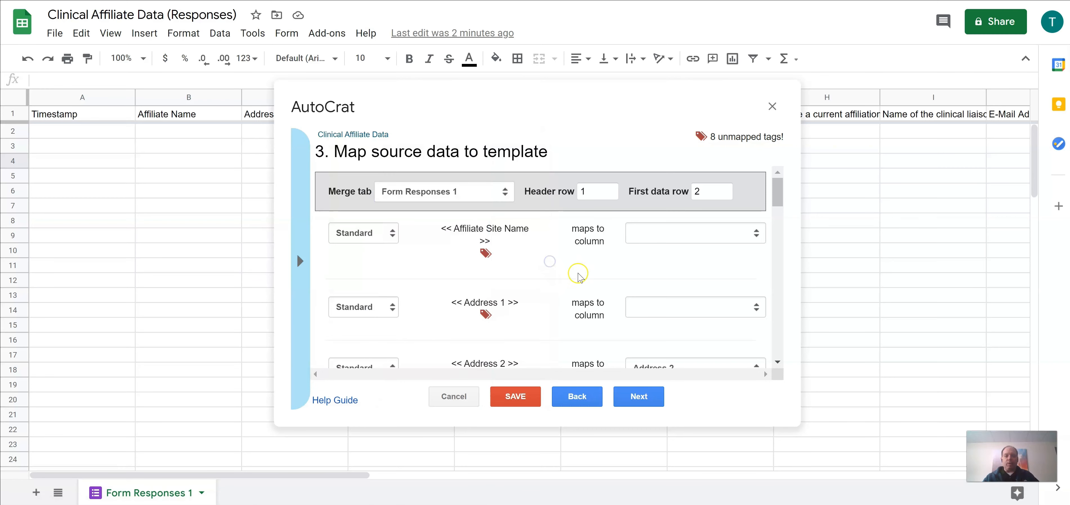
left_click(756, 235)
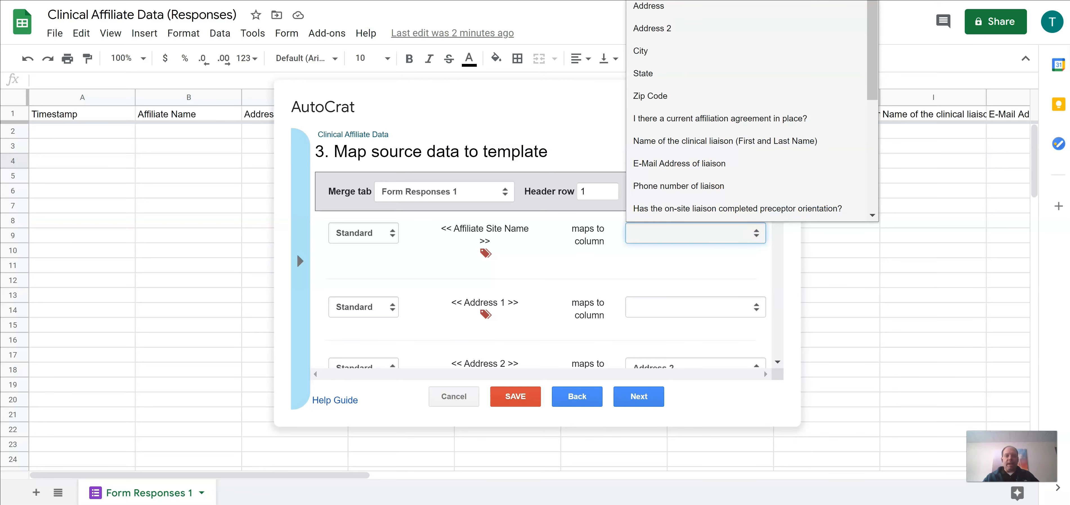
left_click(676, 1)
left_click(759, 301)
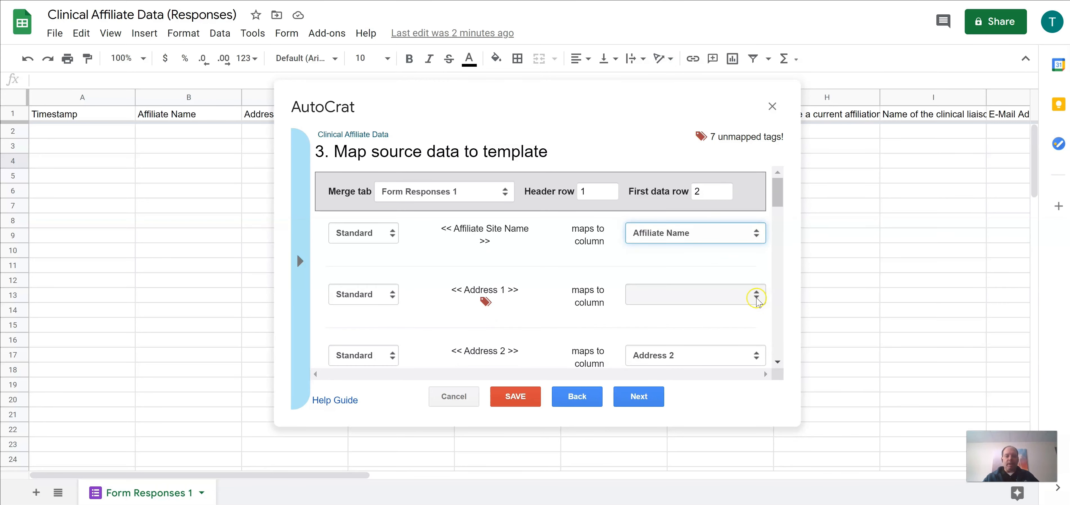
left_click(755, 298)
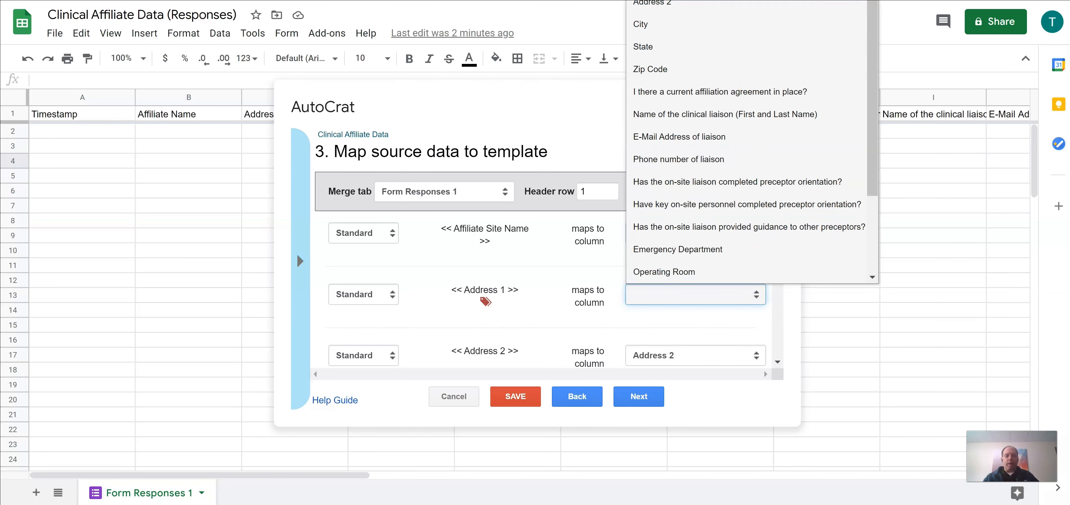
left_click(681, 9)
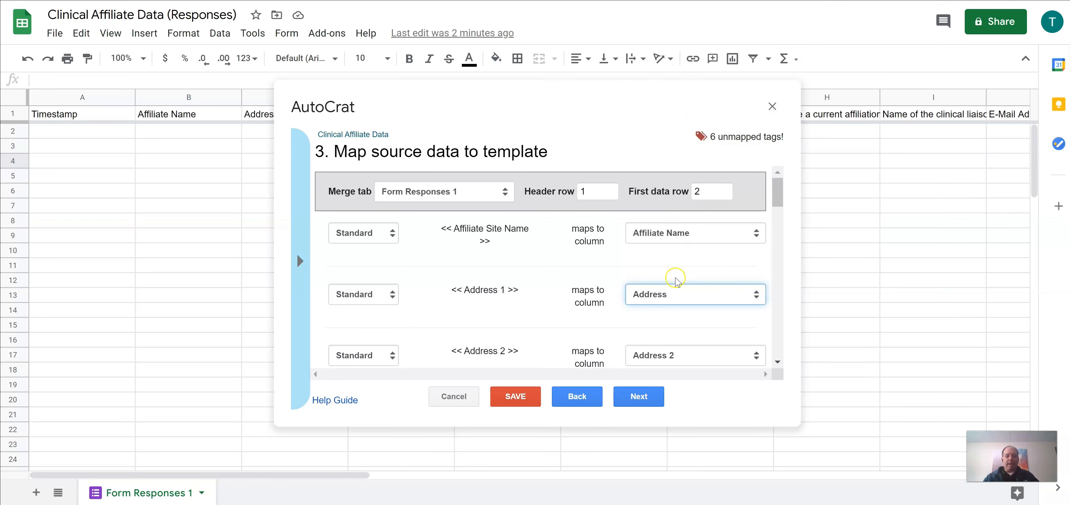
scroll(681, 287, "down", 3)
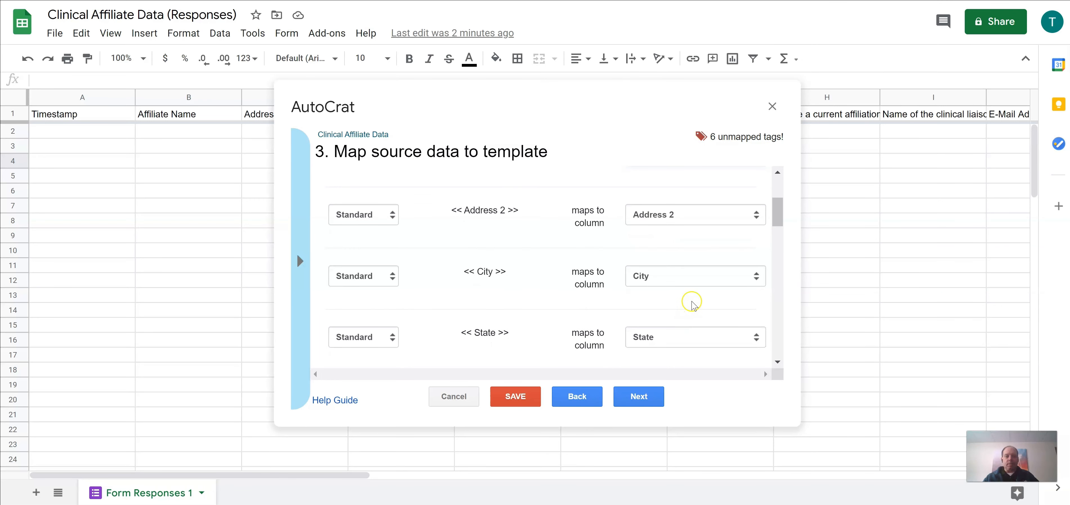
scroll(685, 310, "down", 2)
scroll(685, 306, "down", 1)
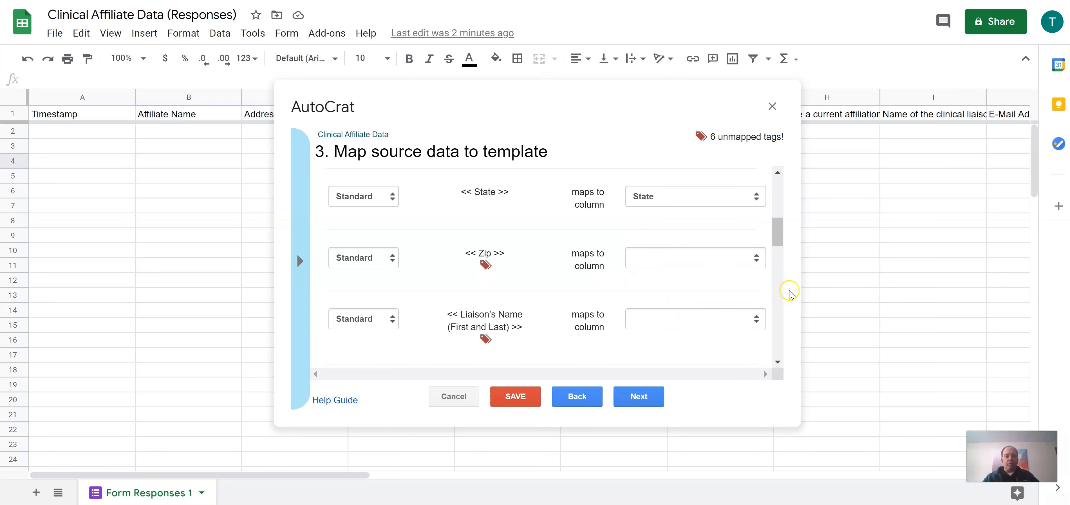
left_click(755, 259)
scroll(714, 95, "down", 1)
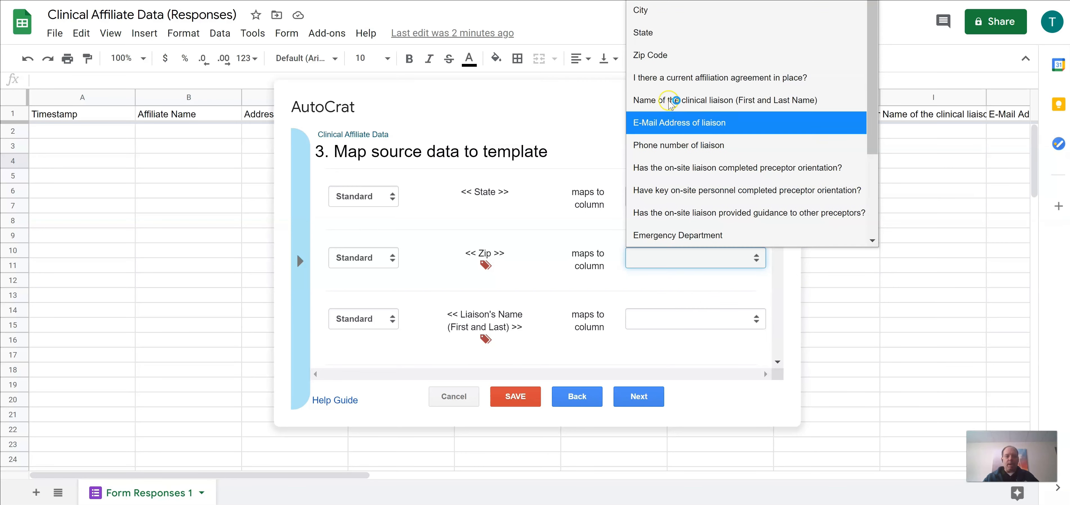
left_click(642, 67)
left_click(760, 265)
left_click(673, 53)
Step: Map the liaison's name, e-mail and phone tags to their matching response columns
left_click(687, 319)
left_click(706, 128)
scroll(686, 332, "down", 1)
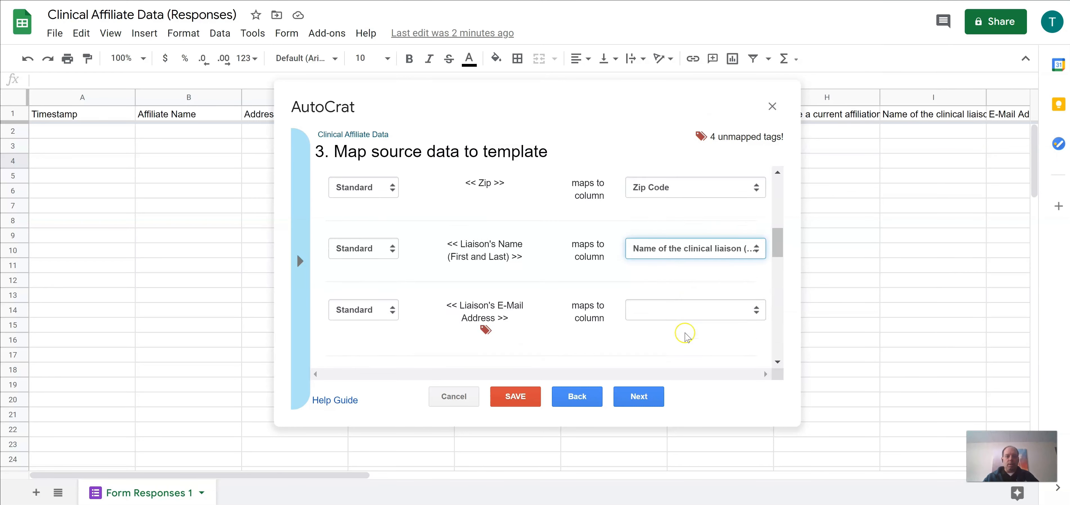
scroll(685, 316, "down", 1)
left_click(698, 240)
left_click(706, 149)
left_click(717, 300)
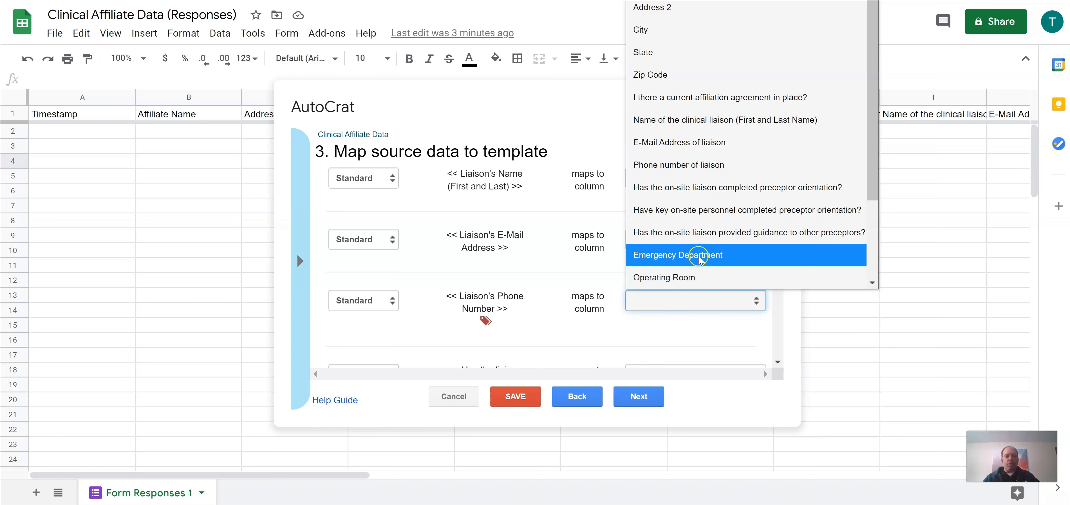
scroll(693, 255, "down", 3)
scroll(694, 255, "up", 4)
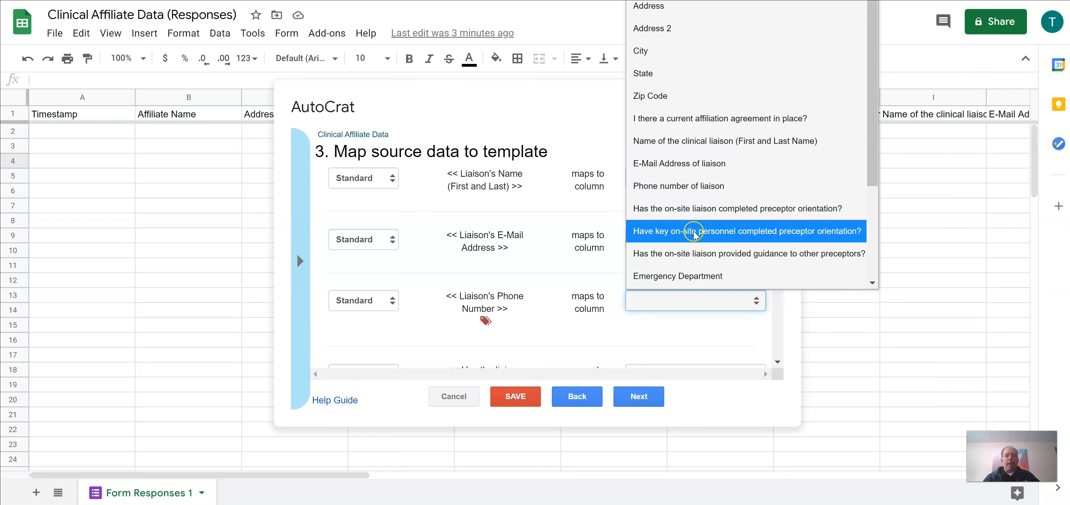
left_click(684, 186)
left_click(584, 101)
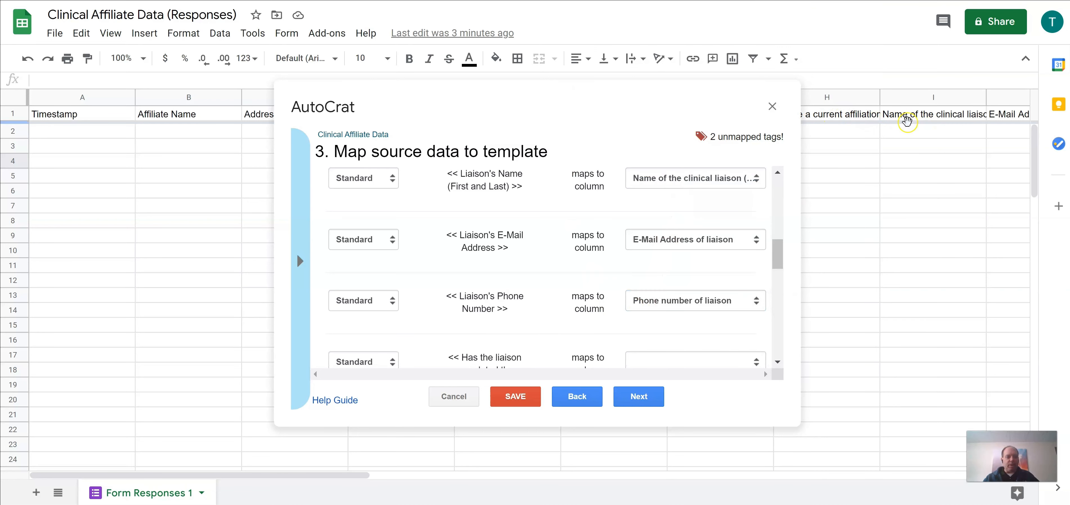
Step: Map the guidance and on-site guidance tags to their columns, leaving none unmapped
scroll(706, 324, "down", 2)
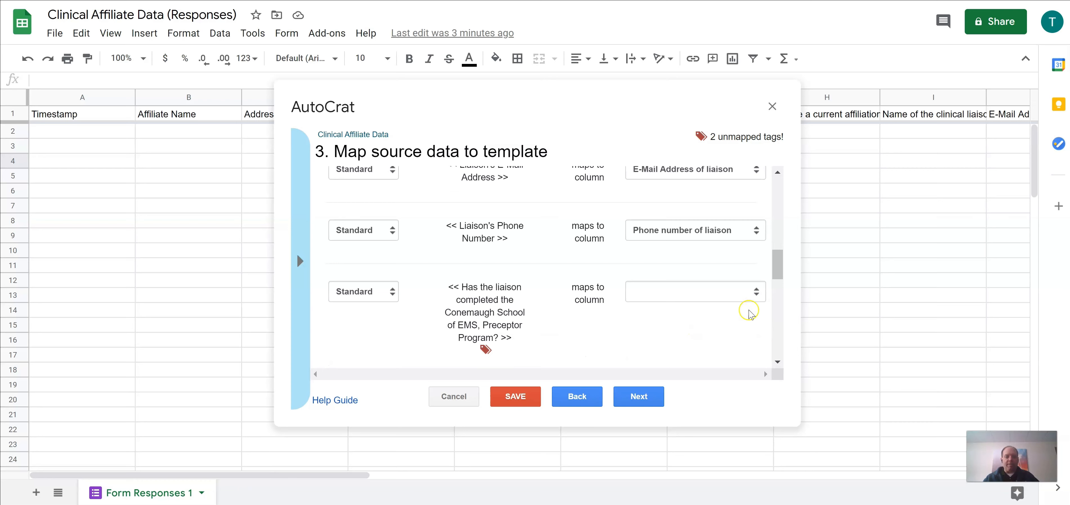
left_click(756, 296)
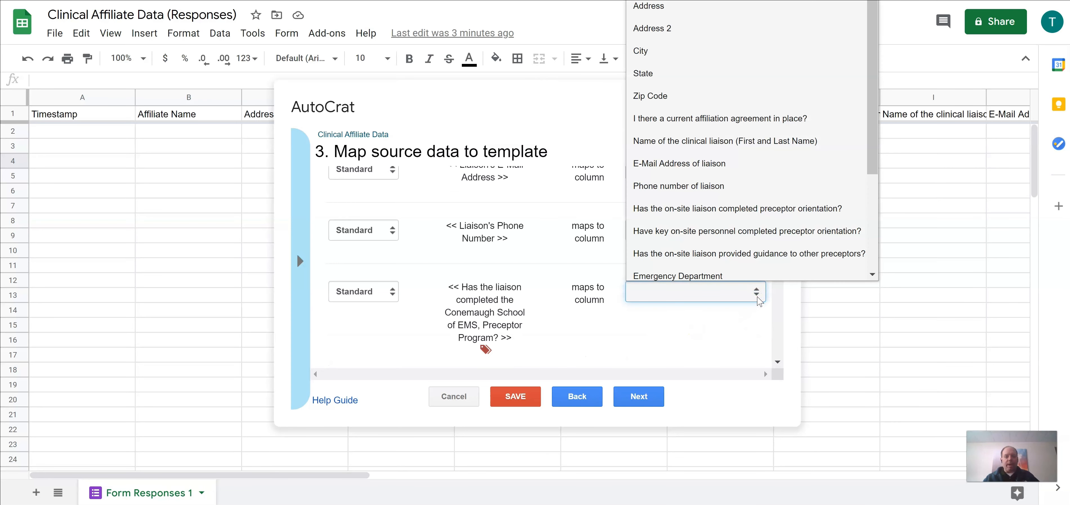
scroll(750, 265, "down", 3)
scroll(749, 154, "up", 3)
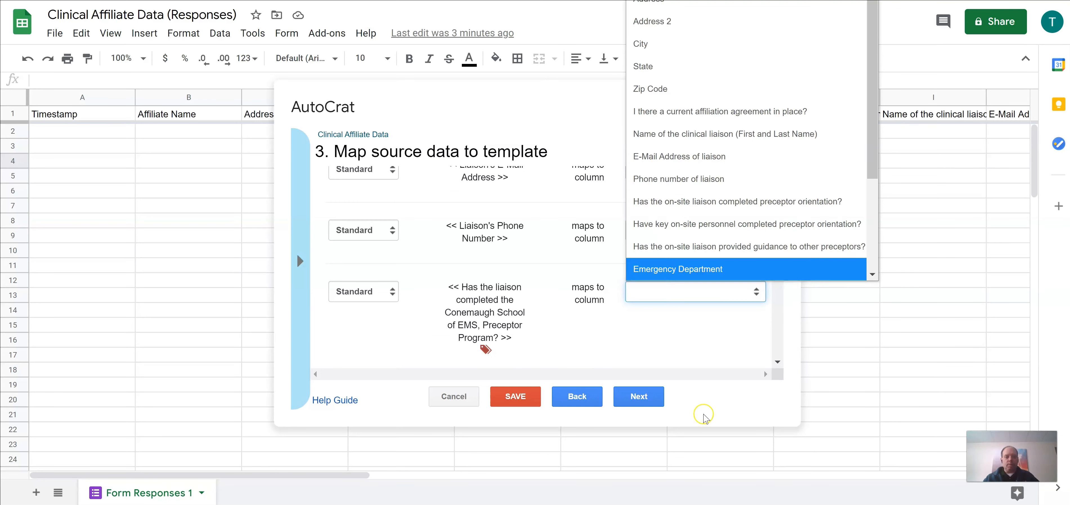
left_click(706, 416)
scroll(733, 343, "down", 1)
left_click(733, 337)
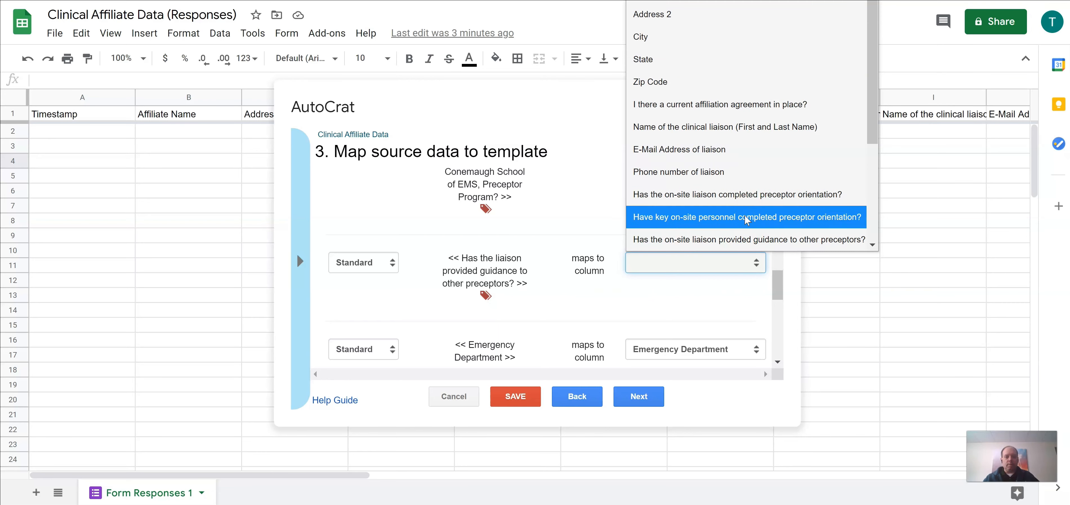
left_click(746, 235)
scroll(719, 320, "down", 5)
scroll(718, 320, "up", 10)
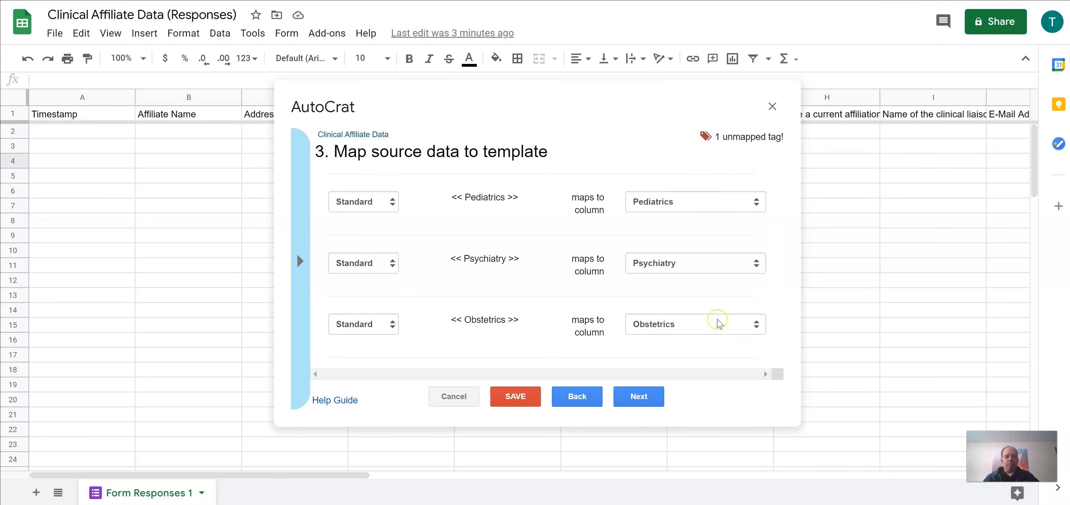
left_click(757, 338)
left_click(745, 233)
scroll(706, 311, "down", 15)
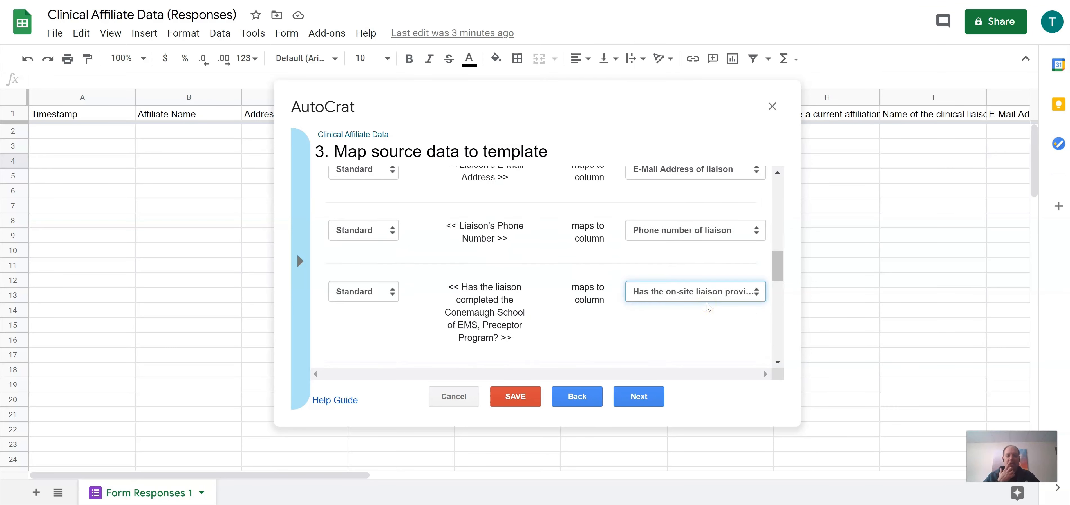
left_click(641, 397)
Step: Browse AutoCrat's merge tag list from the File name field
left_click(388, 198)
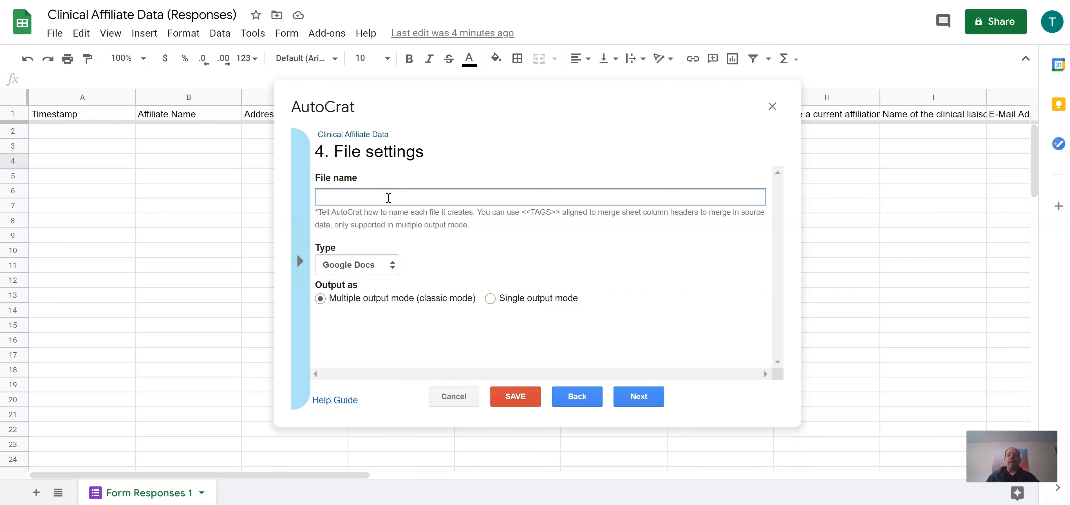
left_click(318, 218)
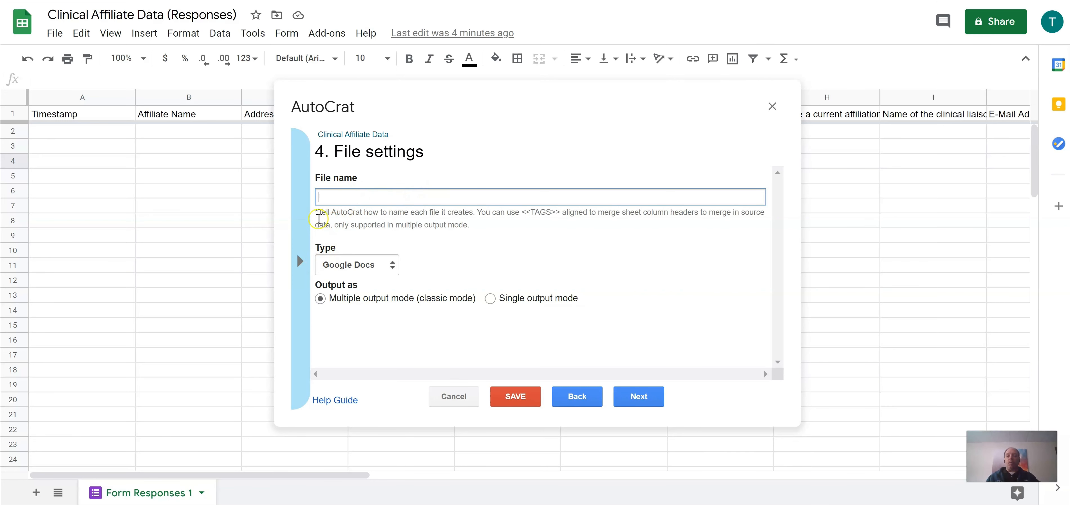
left_click(300, 260)
left_click(548, 263)
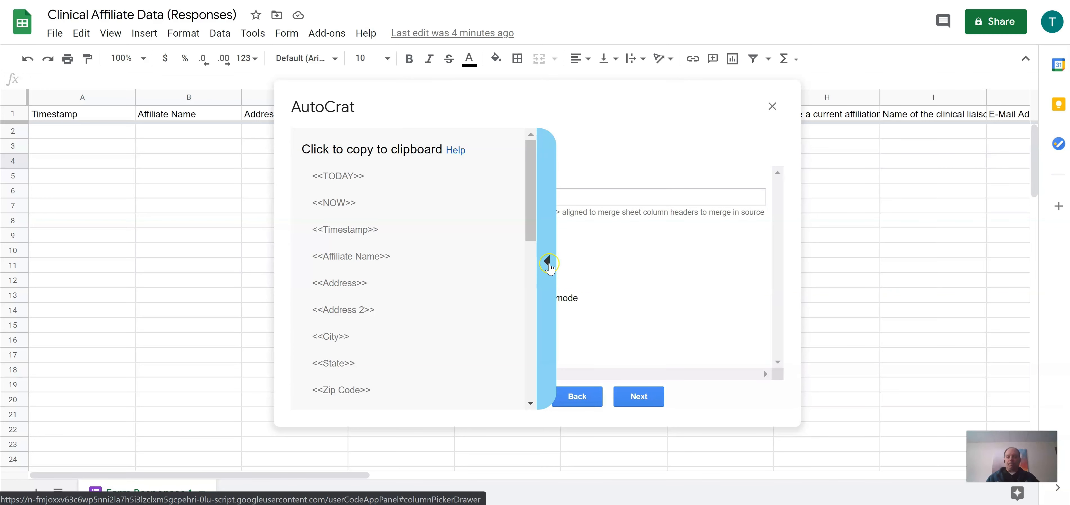
left_click(605, 194)
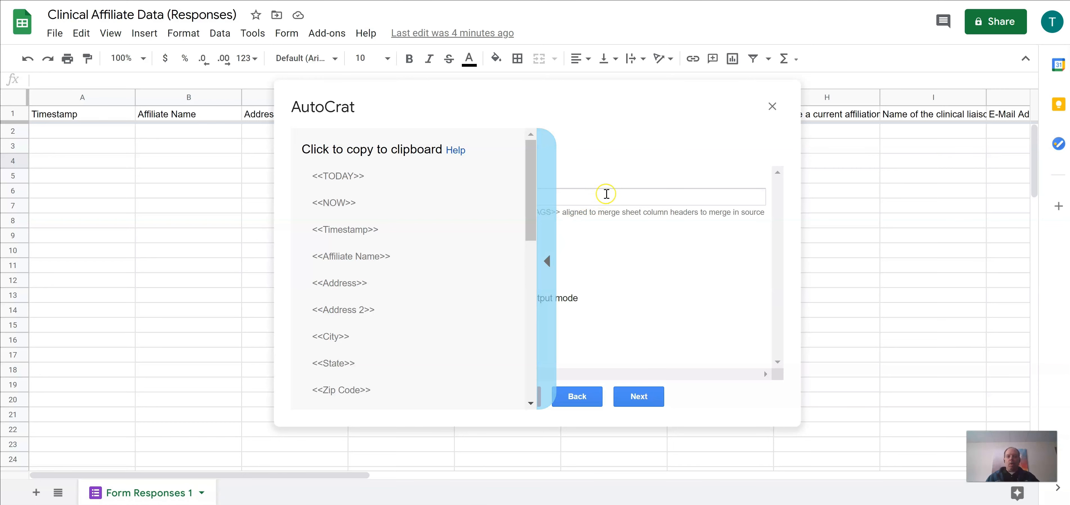
left_click(547, 262)
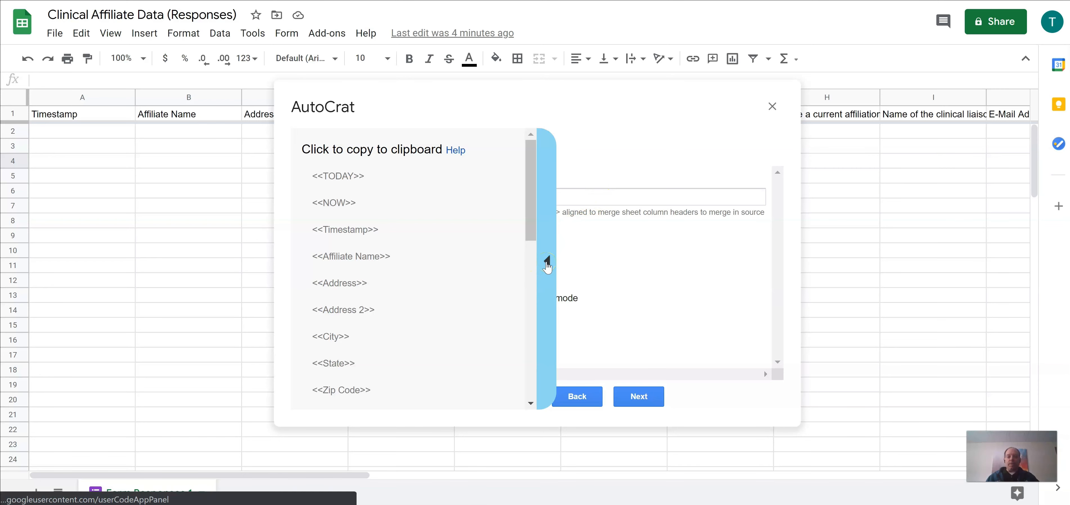
left_click(449, 306)
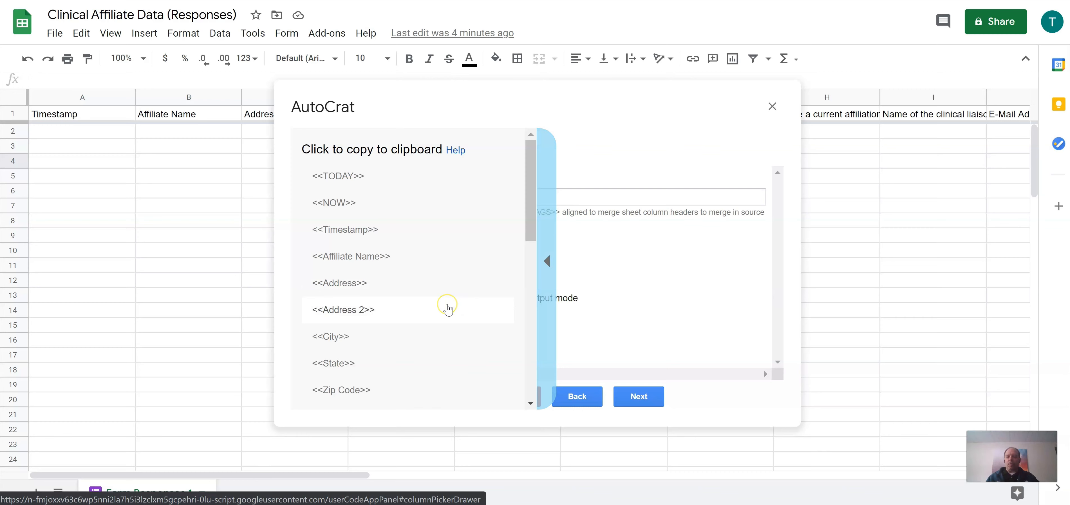
scroll(440, 314, "down", 2)
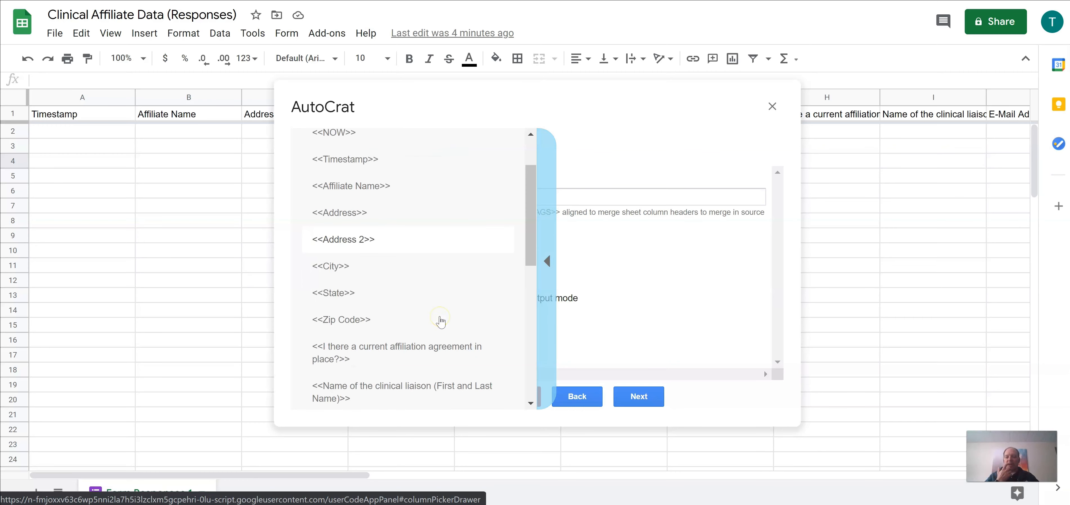
scroll(440, 318, "up", 2)
left_click(547, 261)
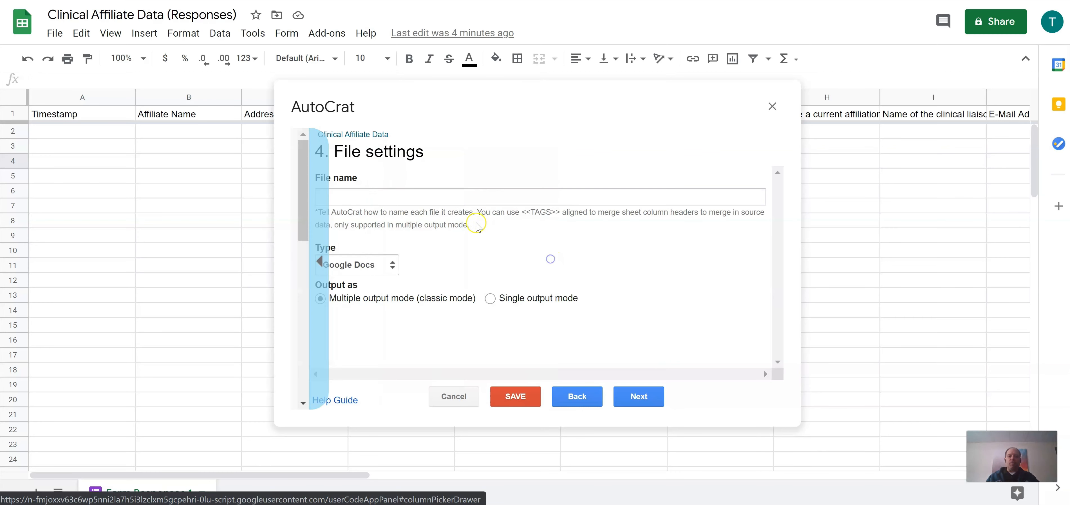
Step: Name the merged files 'Clinical Affiliate <<Affiliate Name>>' using the Affiliate Name tag
left_click(380, 202)
type("Cli")
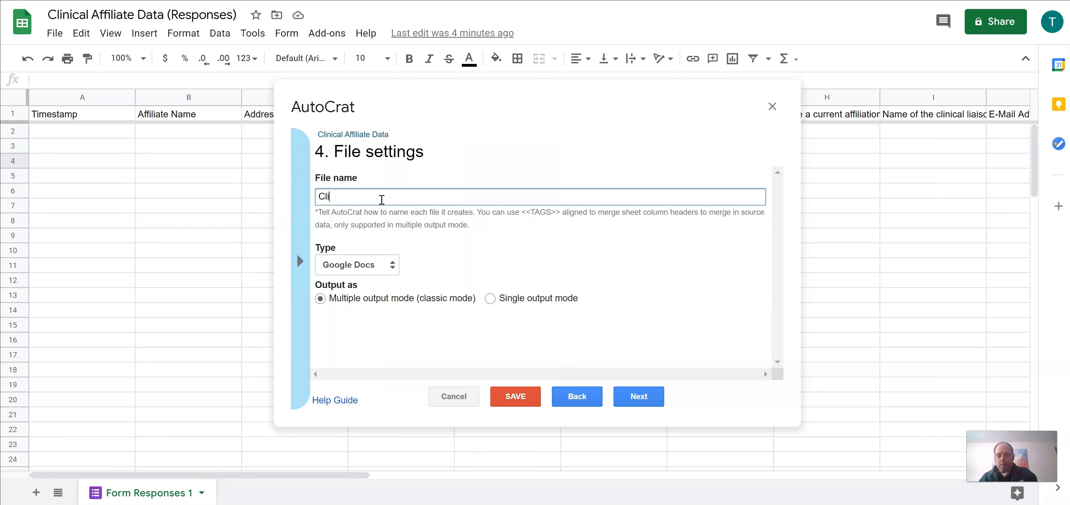
type("nical Affiliate")
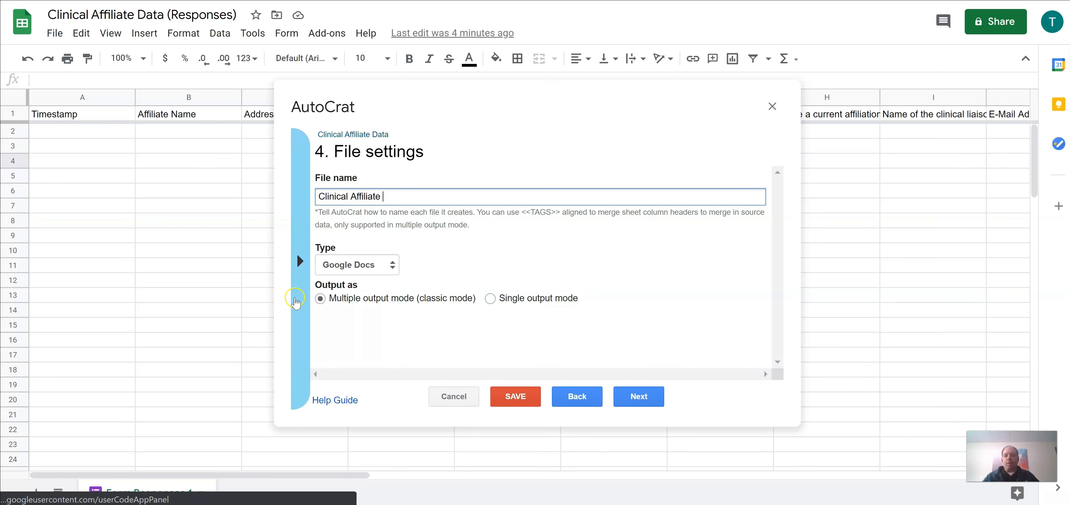
left_click(300, 261)
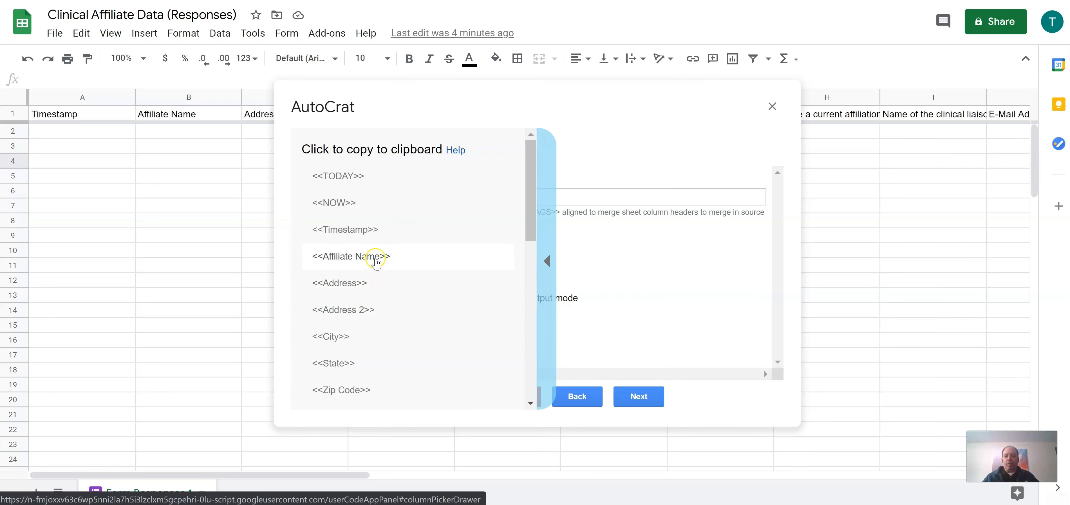
left_click(374, 256)
key("ctrl+c")
left_click(406, 197)
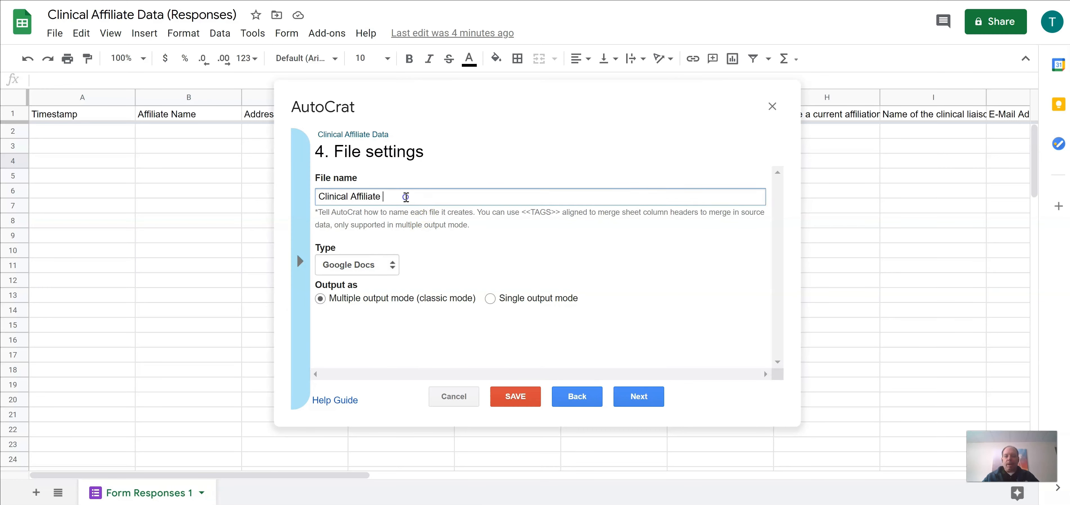
key("ctrl+v")
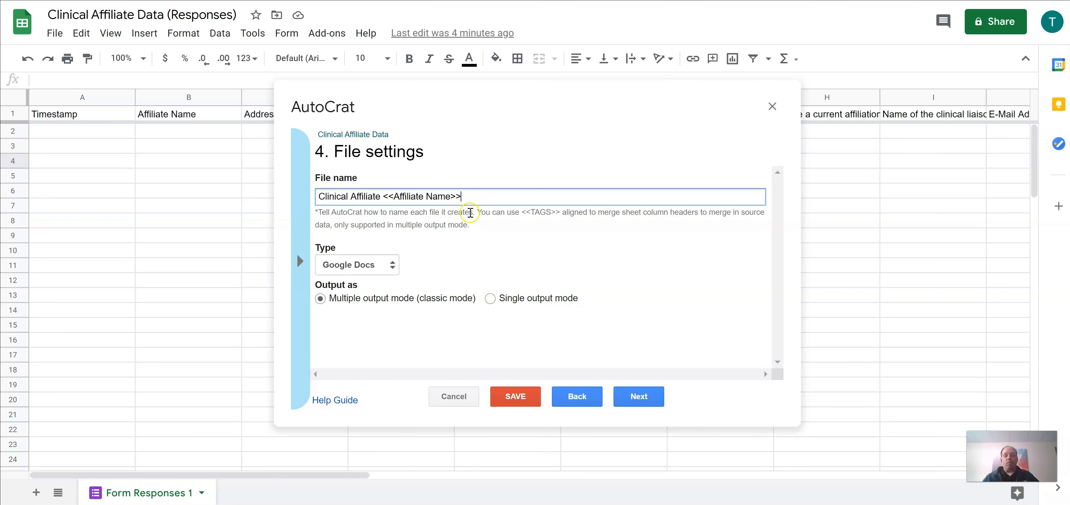
left_click(465, 192)
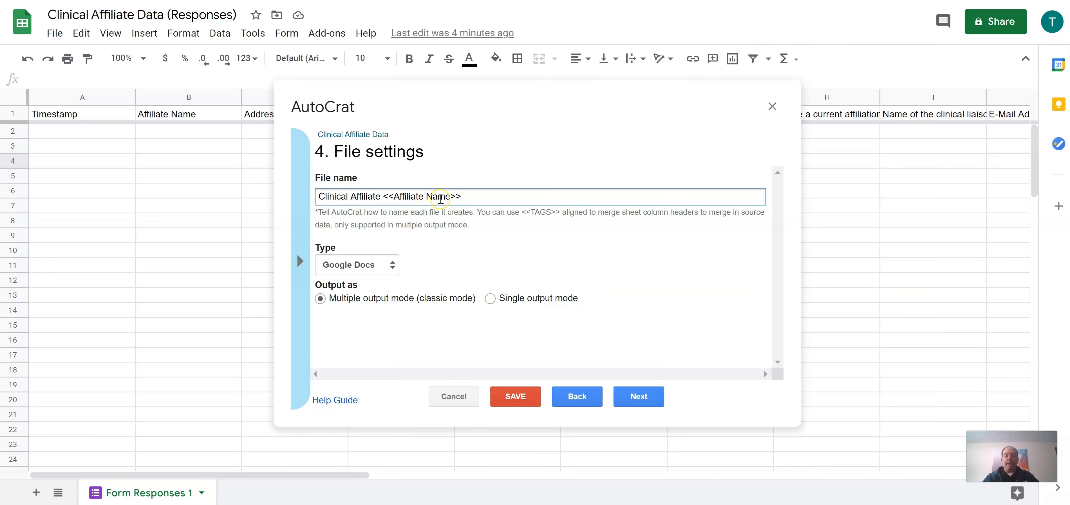
Step: Keep Google Docs as the output file type and advance to the Clinical Affiliate Data destination folder step
left_click(472, 196)
left_click(392, 265)
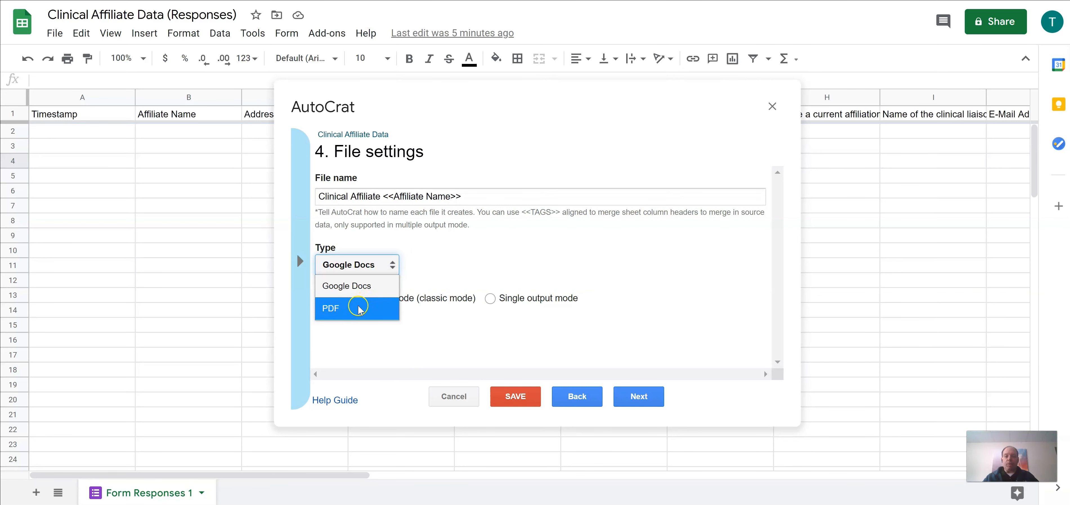
left_click(366, 291)
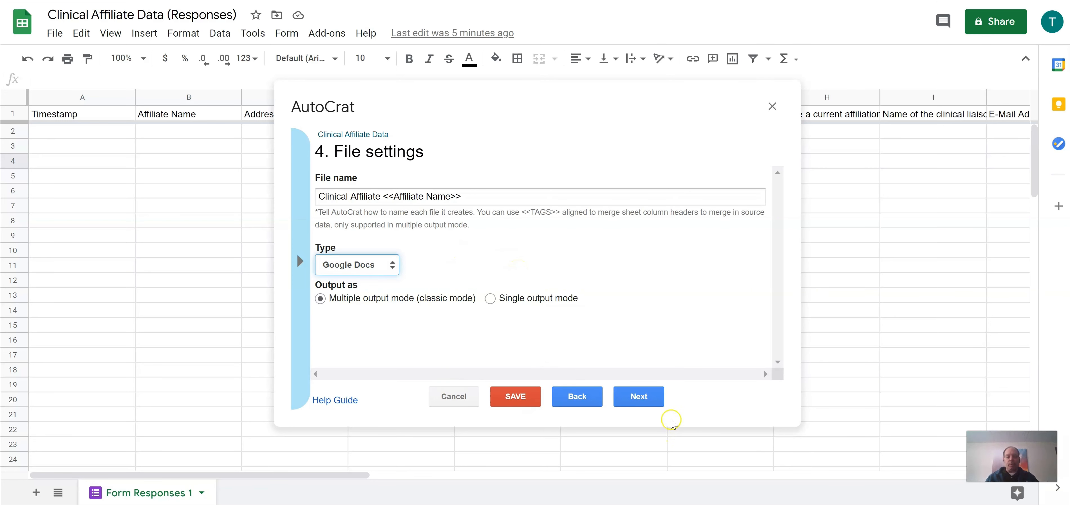
left_click(639, 398)
mouse_move(439, 191)
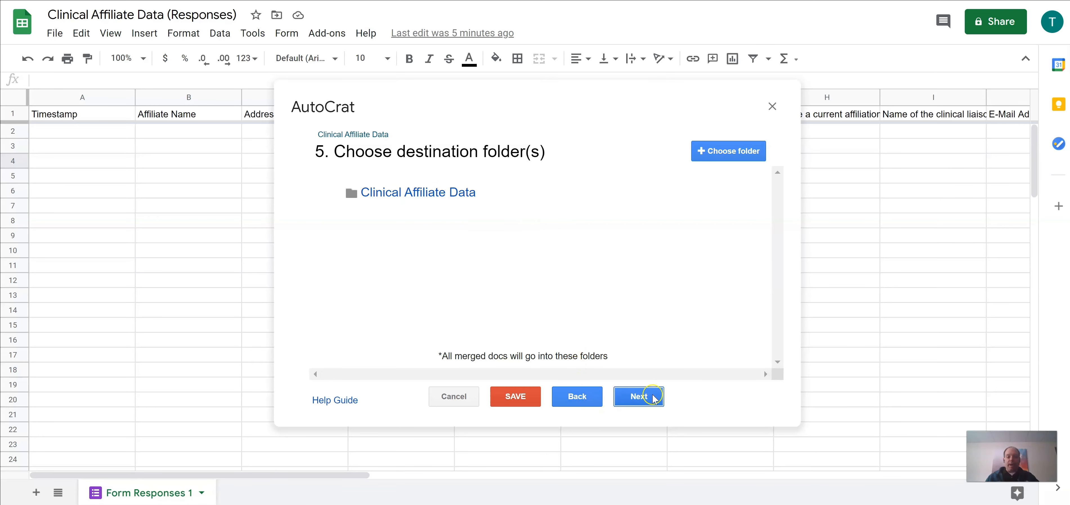
Step: Skip the destination, folder-reference and merge-condition steps, and share merged docs as PDF
left_click(643, 397)
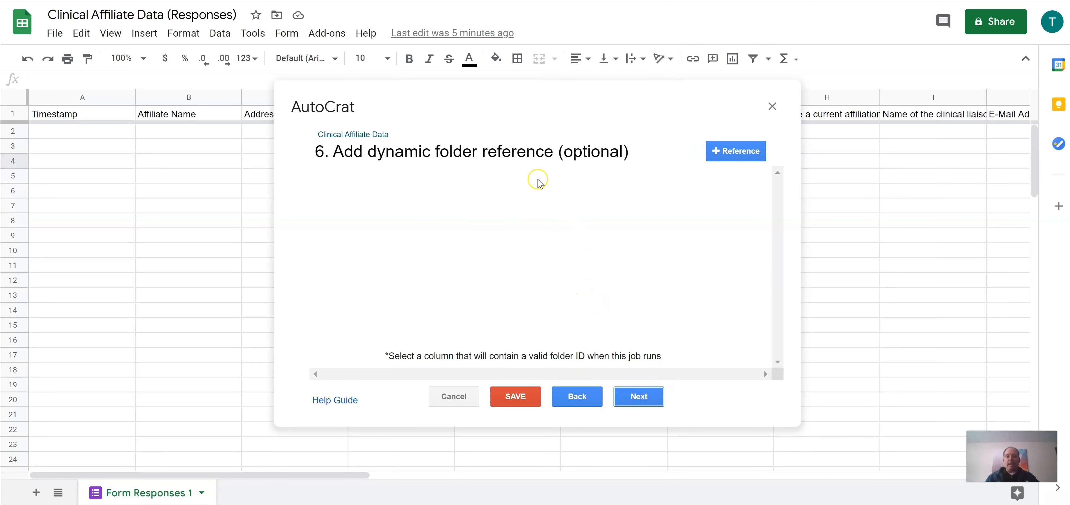
left_click(642, 396)
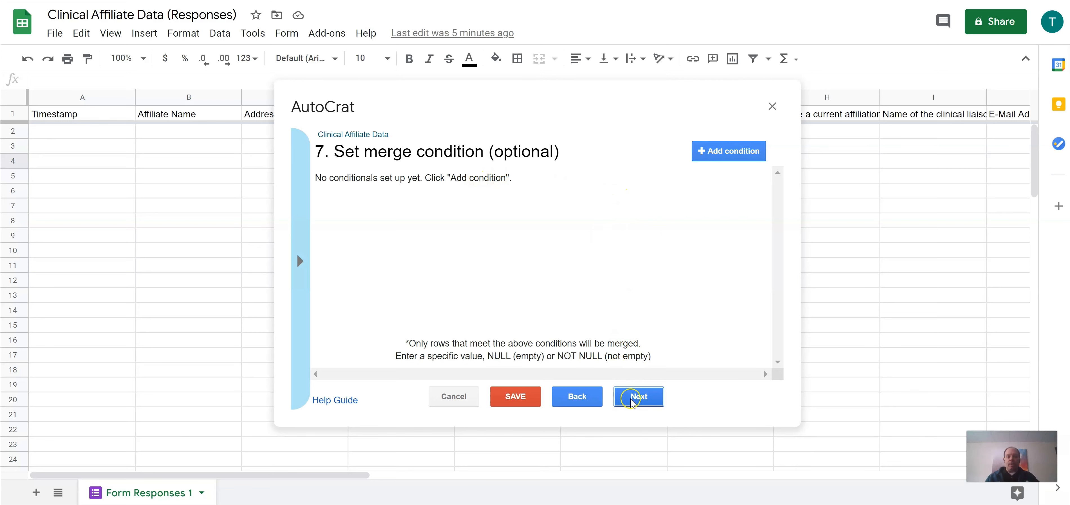
left_click(639, 397)
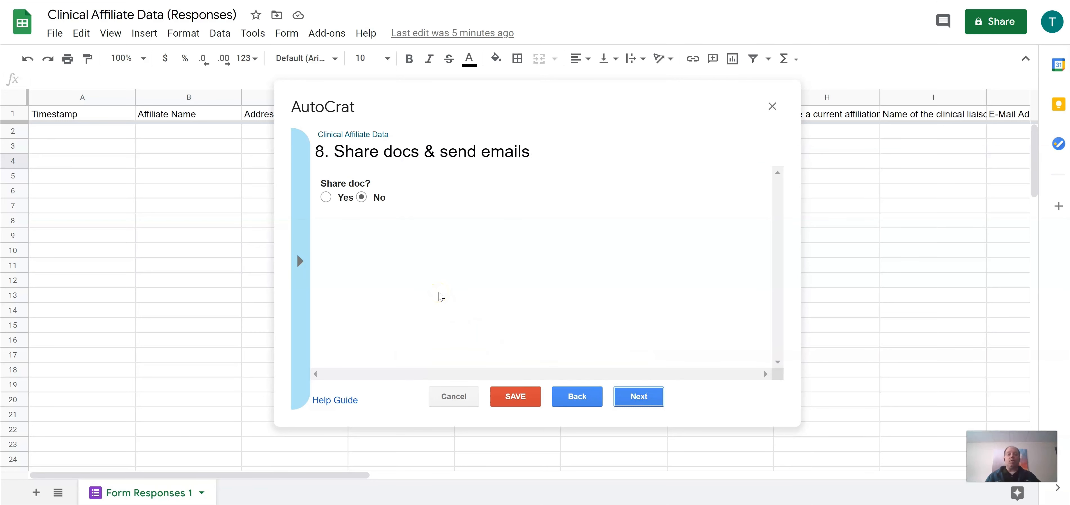
left_click(326, 197)
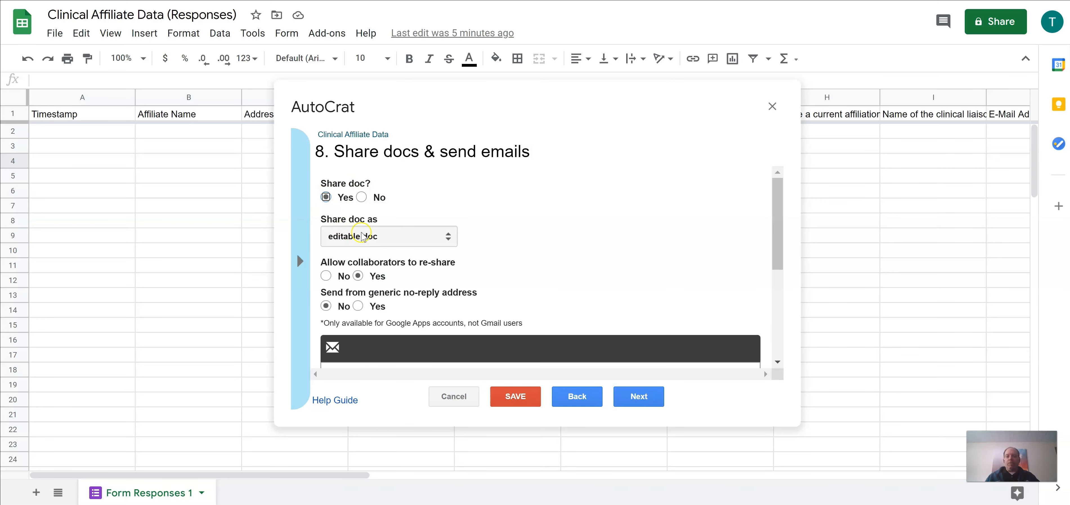
left_click(397, 240)
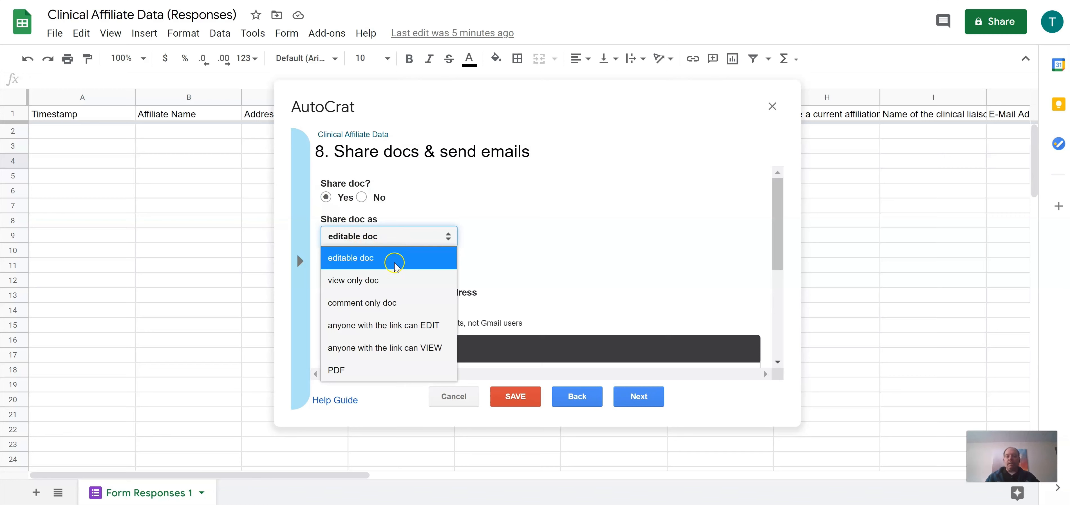
left_click(357, 366)
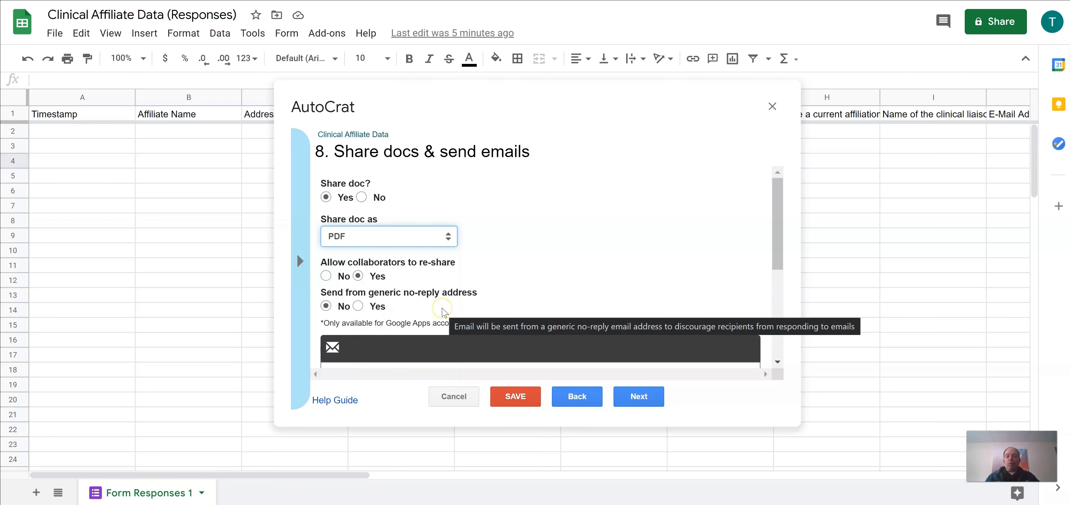
scroll(443, 311, "down", 5)
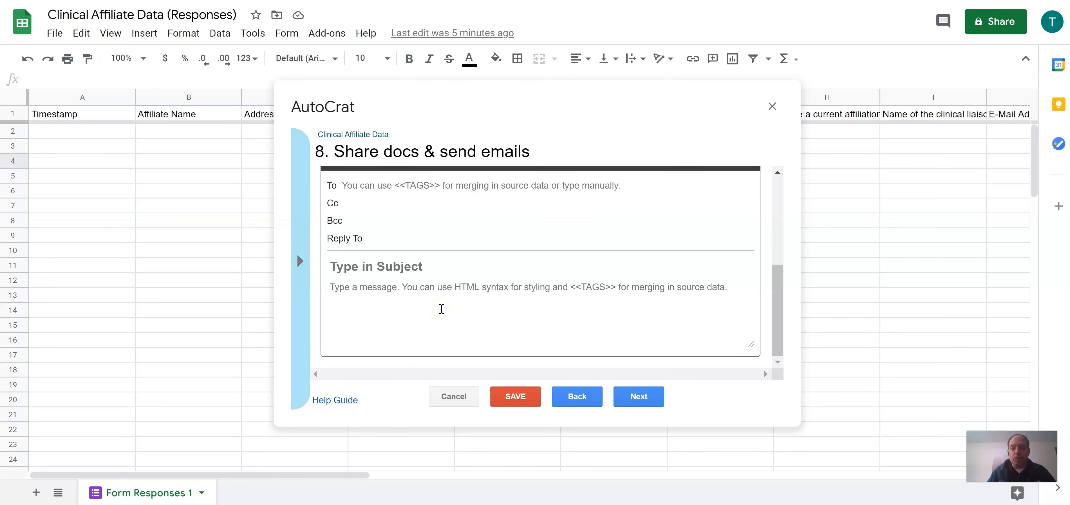
Step: Copy the liaison E-Mail Address merge tag for the email recipient
left_click(353, 185)
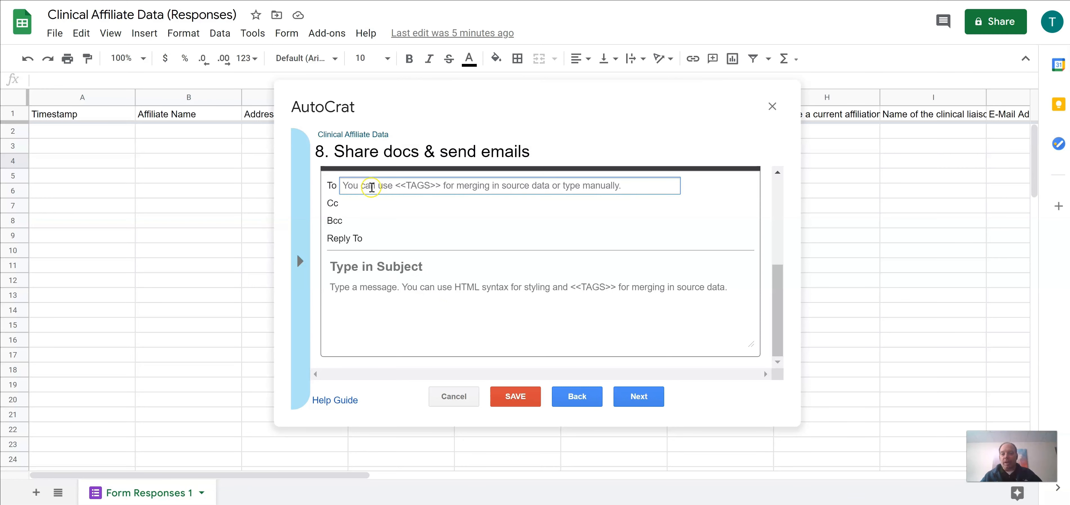
left_click(300, 264)
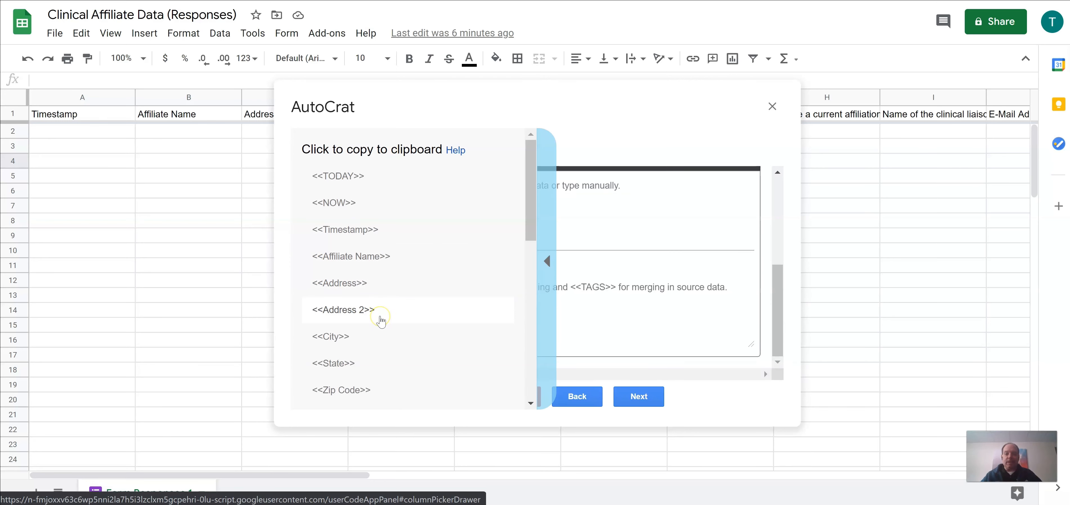
scroll(380, 320, "down", 2)
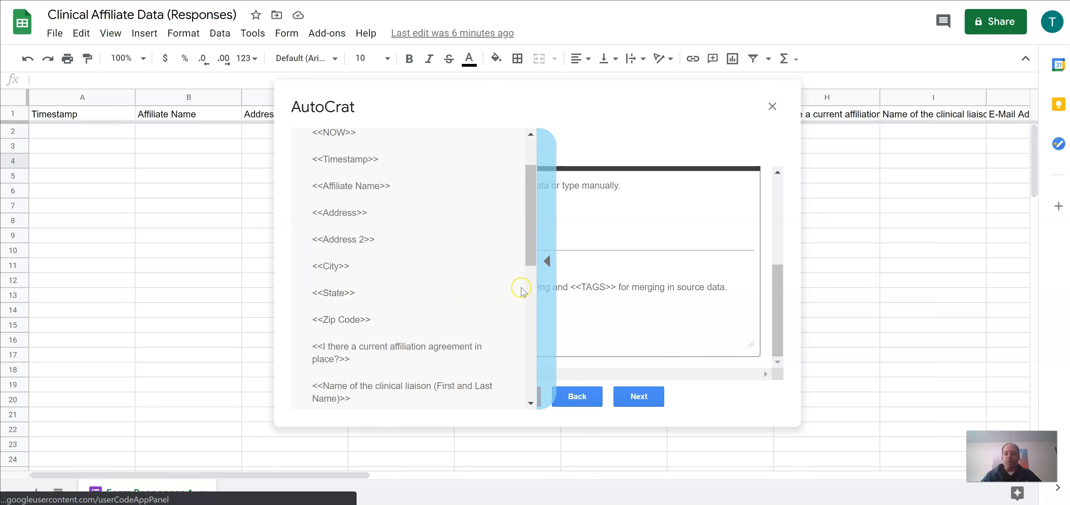
left_click(547, 261)
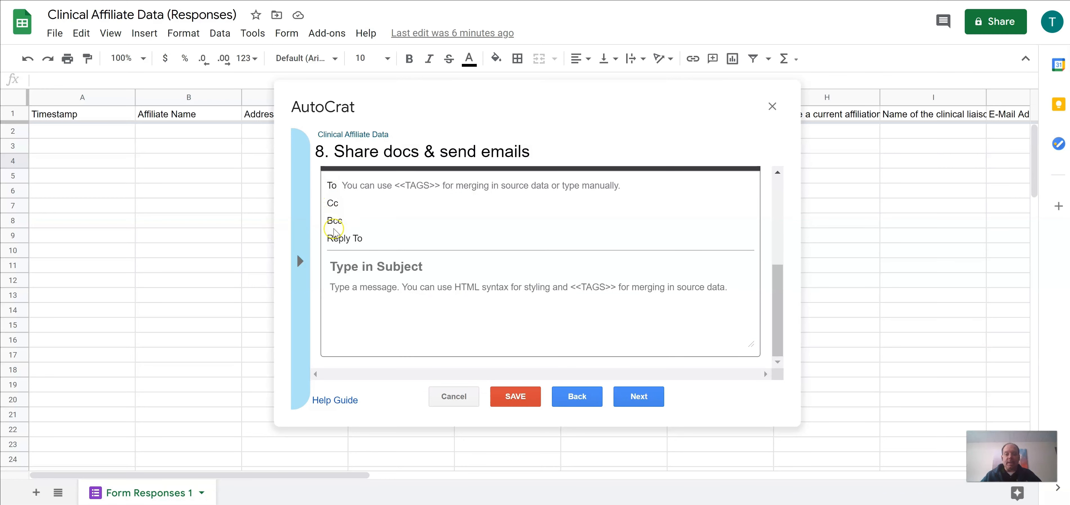
left_click(300, 261)
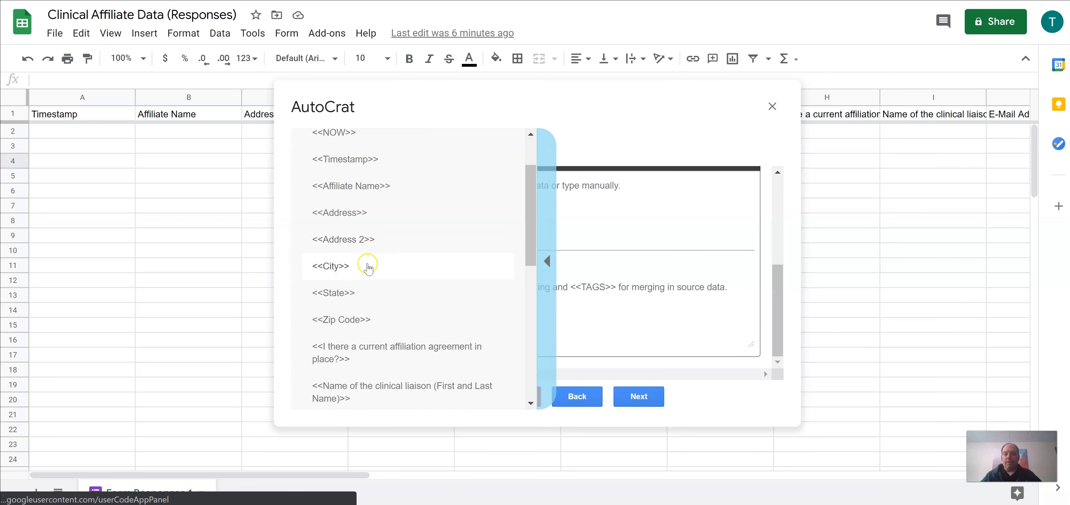
scroll(381, 334, "down", 2)
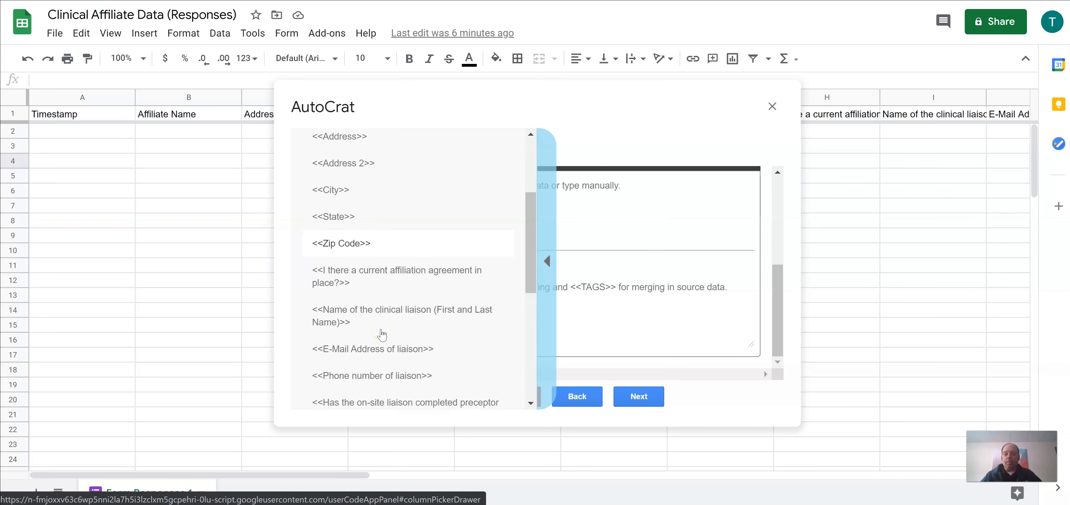
scroll(382, 335, "down", 2)
left_click(378, 291)
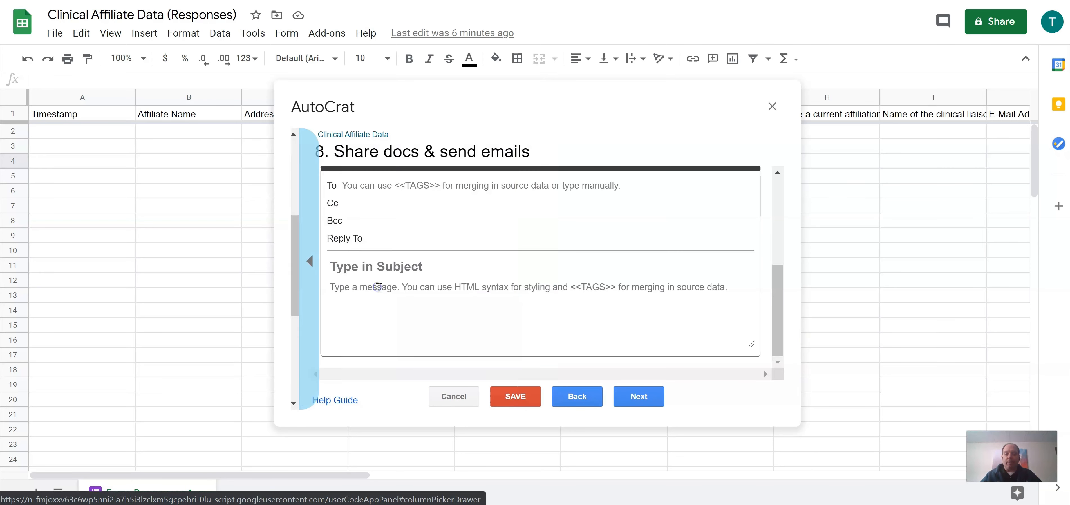
Step: Enter the sender's e-mail address in both the Cc and Reply To fields
left_click(352, 203)
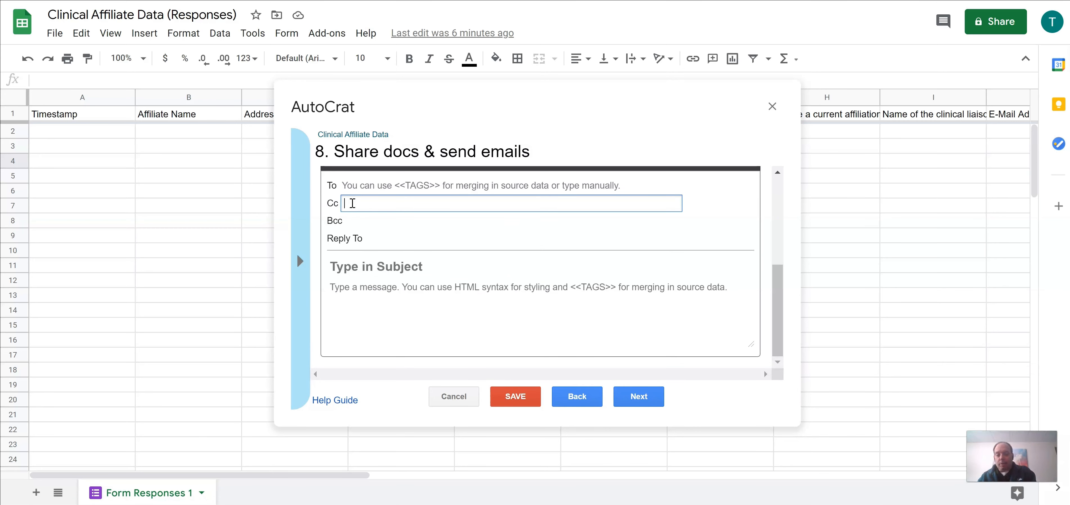
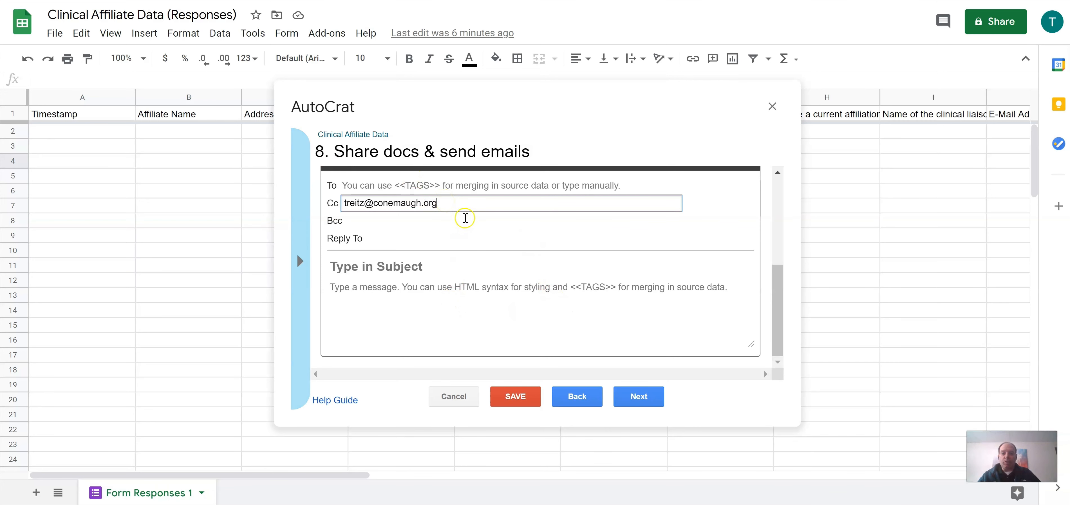
left_click(437, 296)
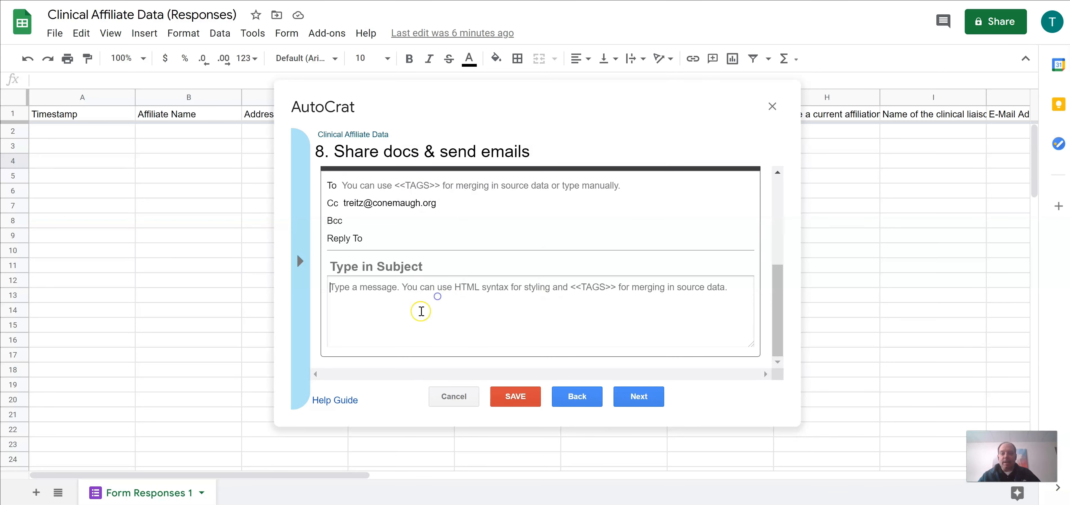
left_click(433, 266)
left_click(387, 239)
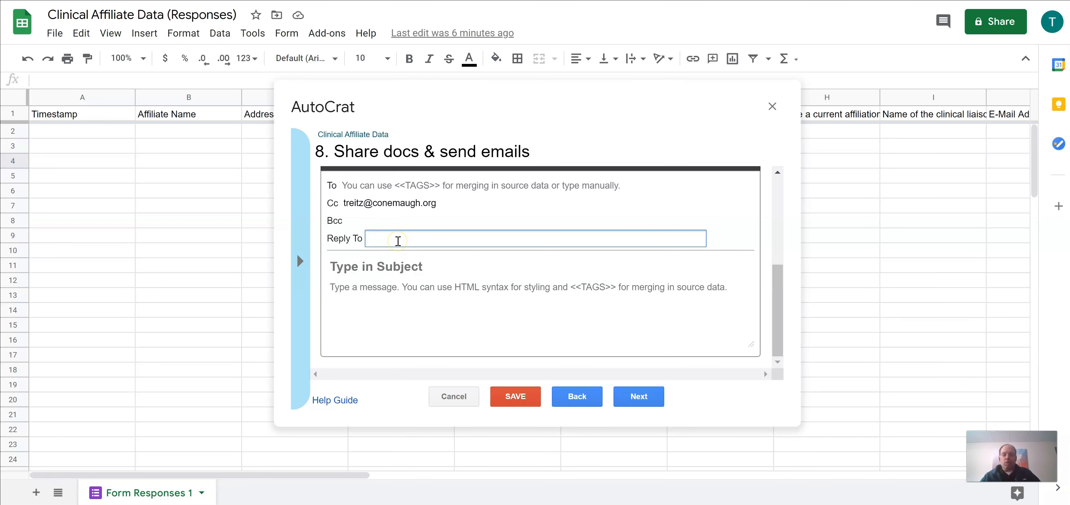
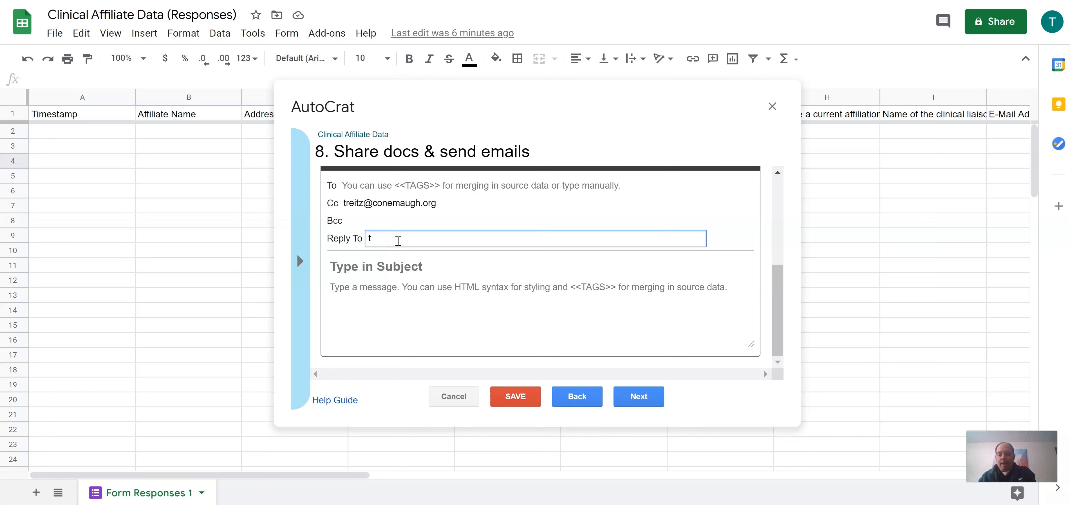
key("Tab")
Step: Enter 'Clinical Affiliate Data for' as the subject and copy the <<Affiliate Name>> tag
left_click(426, 266)
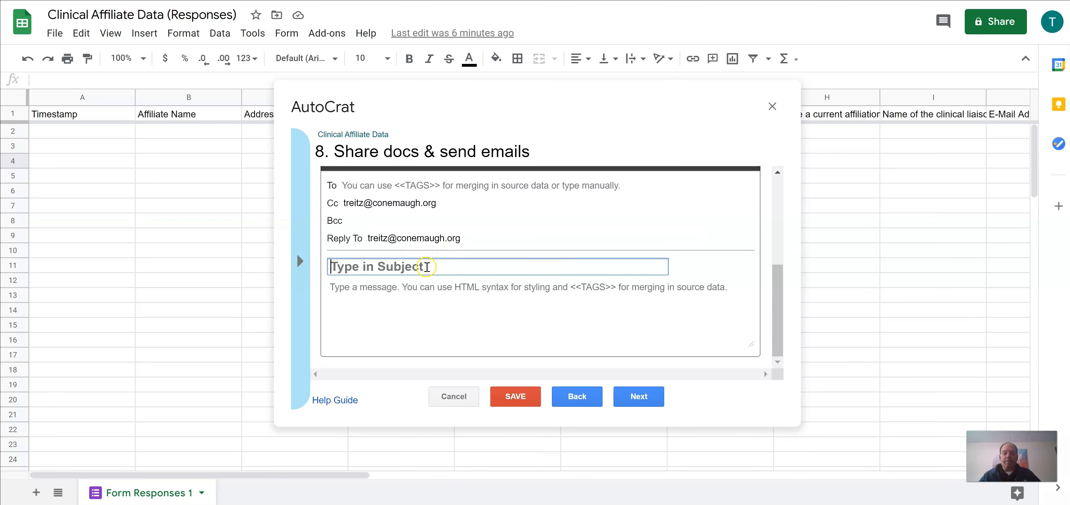
type("Clini")
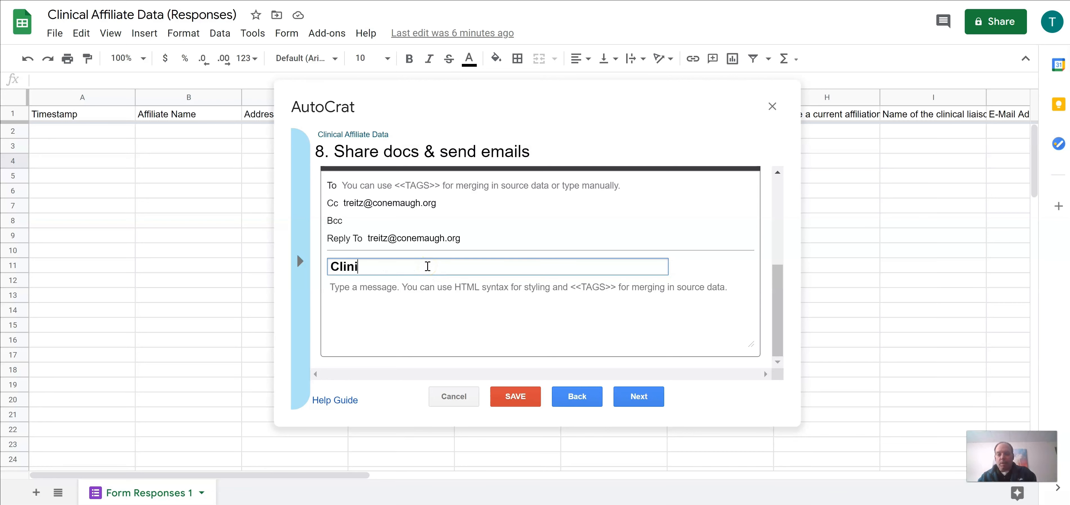
type("cal Affiliate Data for")
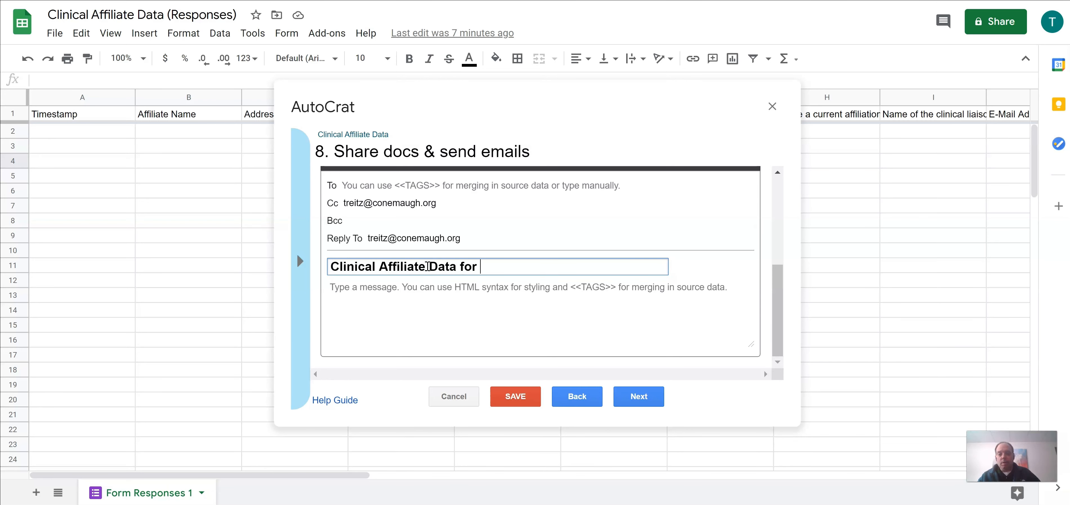
left_click(292, 261)
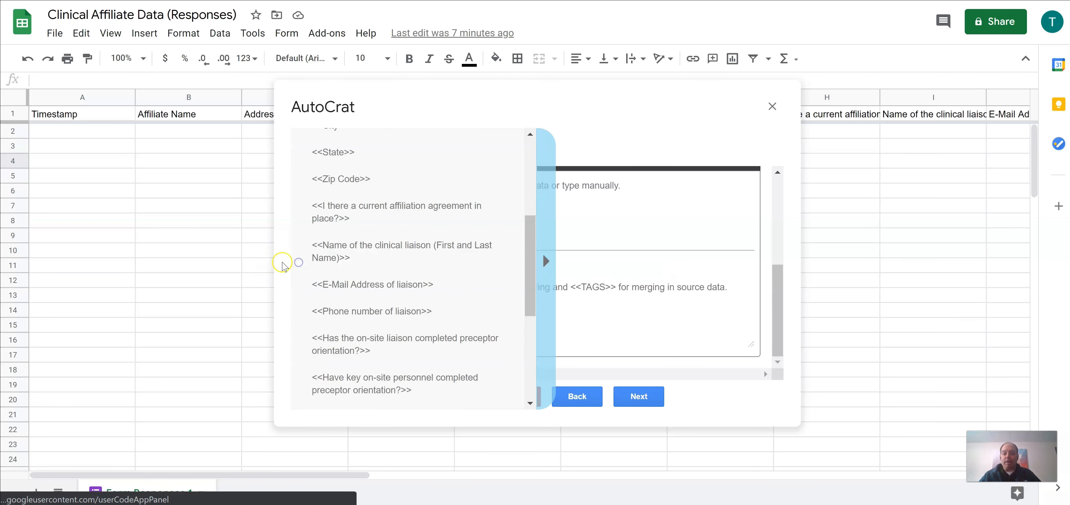
scroll(355, 175, "up", 5)
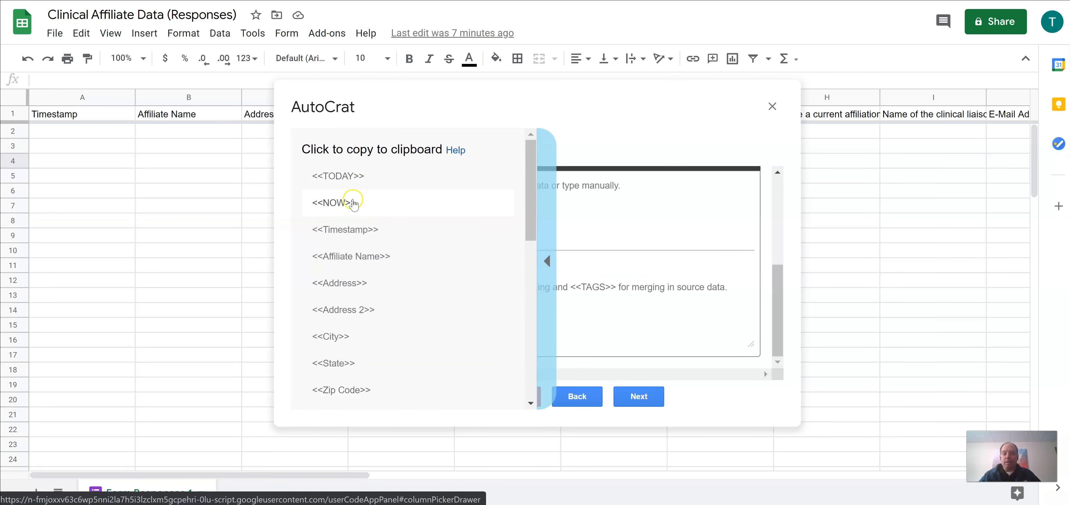
left_click(351, 256)
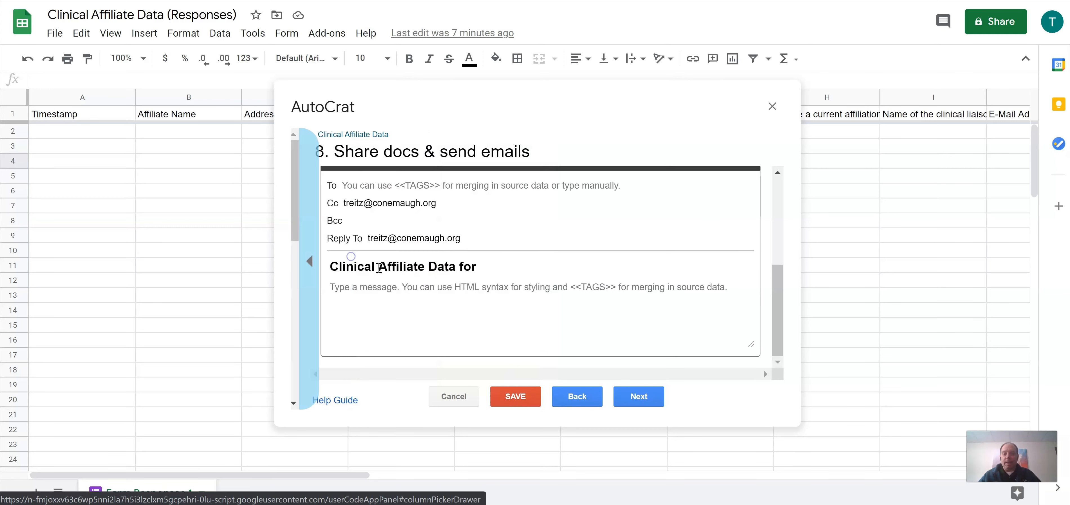
left_click(498, 268)
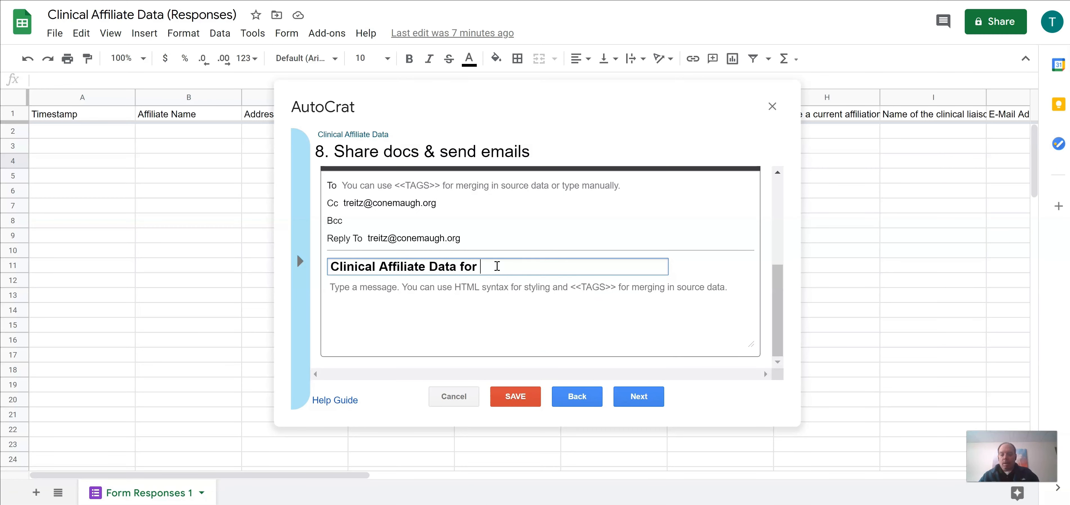
Step: End the subject with <<Affiliate Name>> and write the thank-you message with a name sign-off
type("<<Affiliate Name>>")
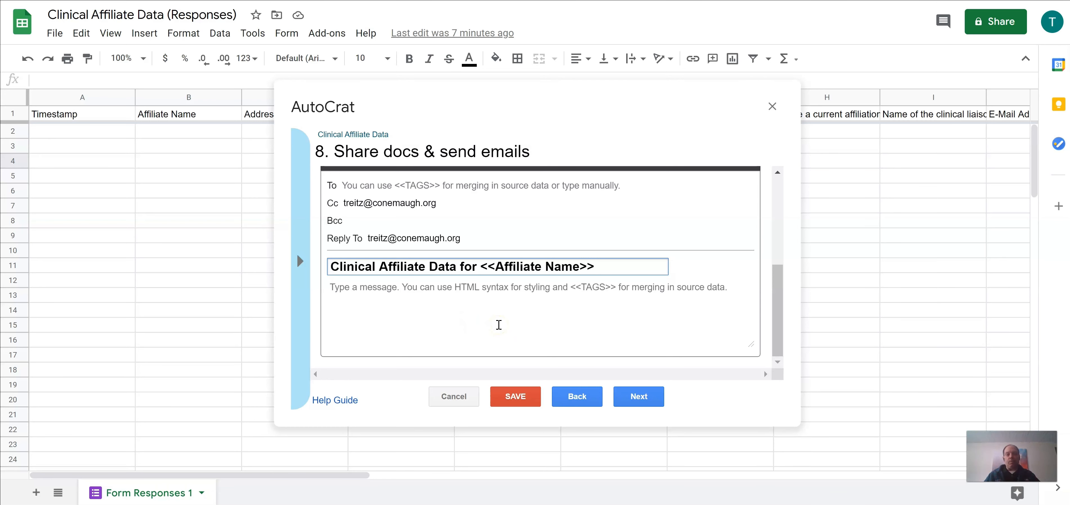
left_click(345, 288)
type("Thank you for submitting the information")
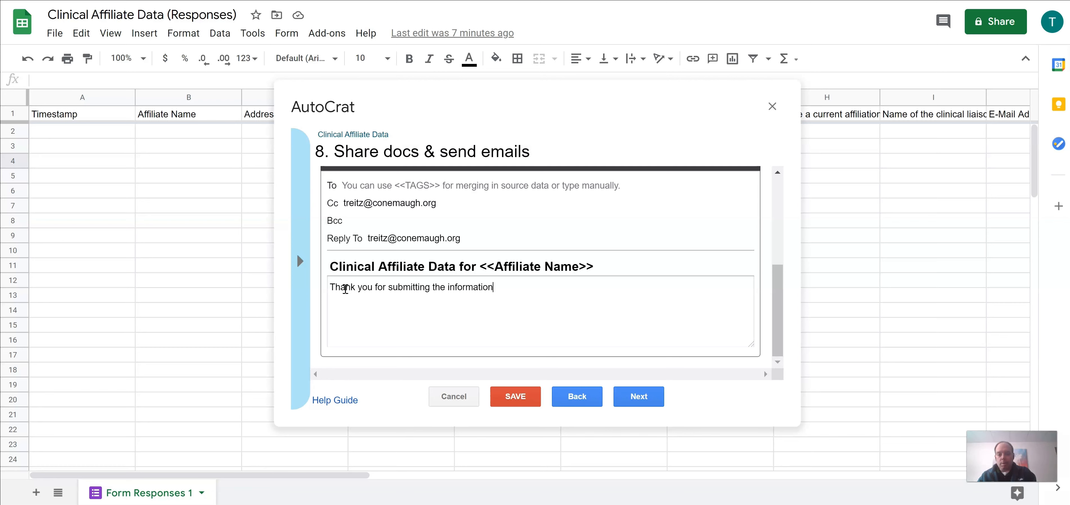
type("Should y")
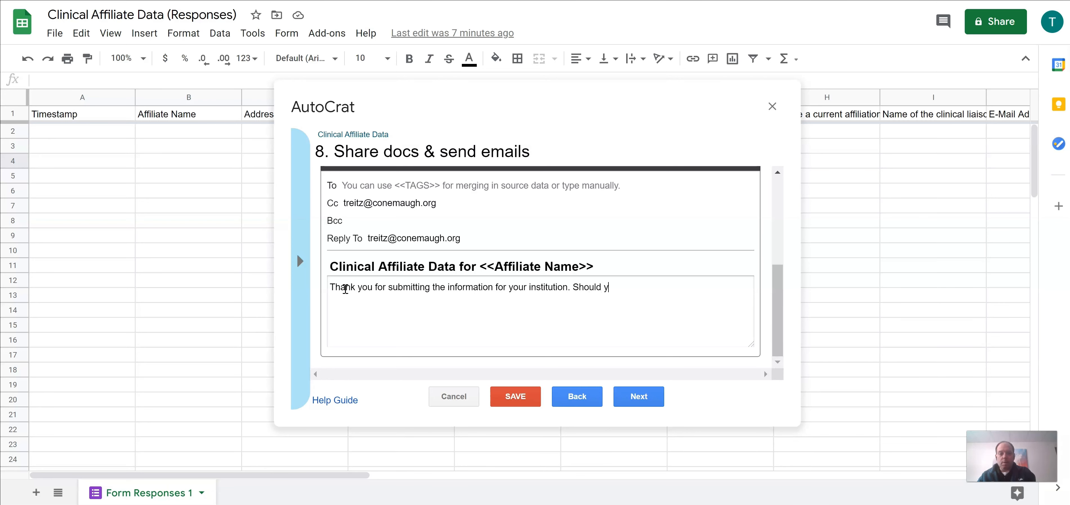
type("ou have any questions, please let me know!")
key("Return")
type("Tim")
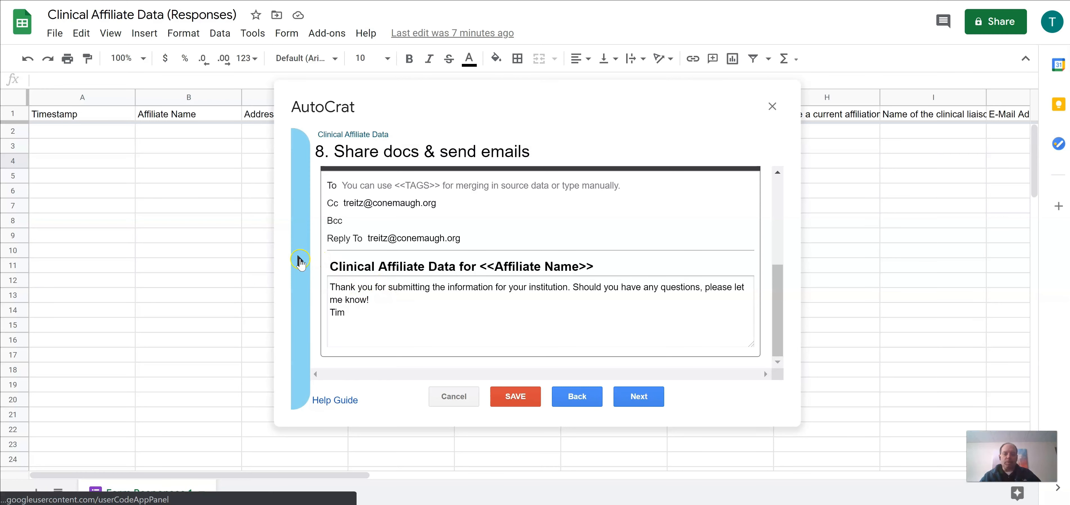
Step: Insert the clinical liaison name tag at the start of the message
left_click(302, 261)
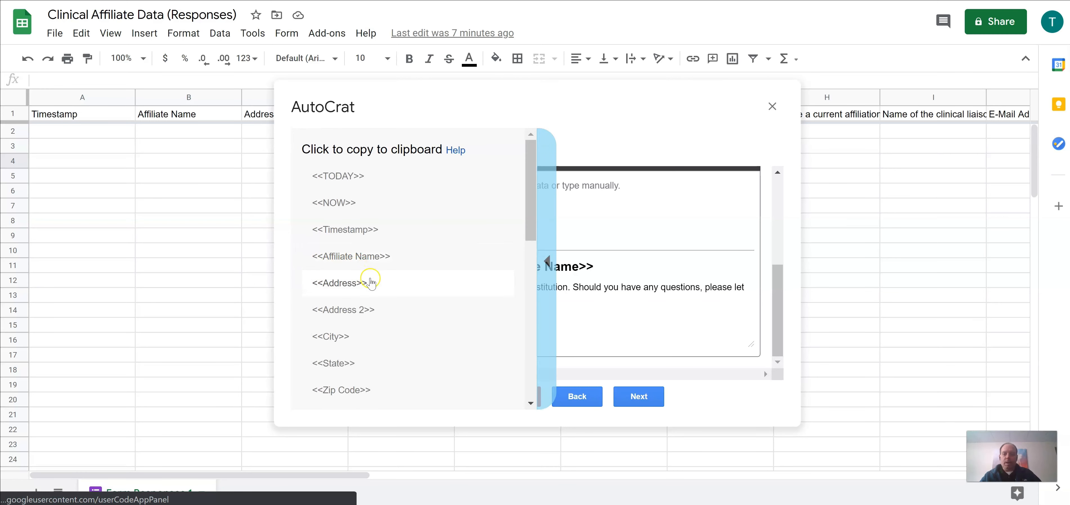
scroll(364, 328, "down", 1)
scroll(364, 328, "down", 3)
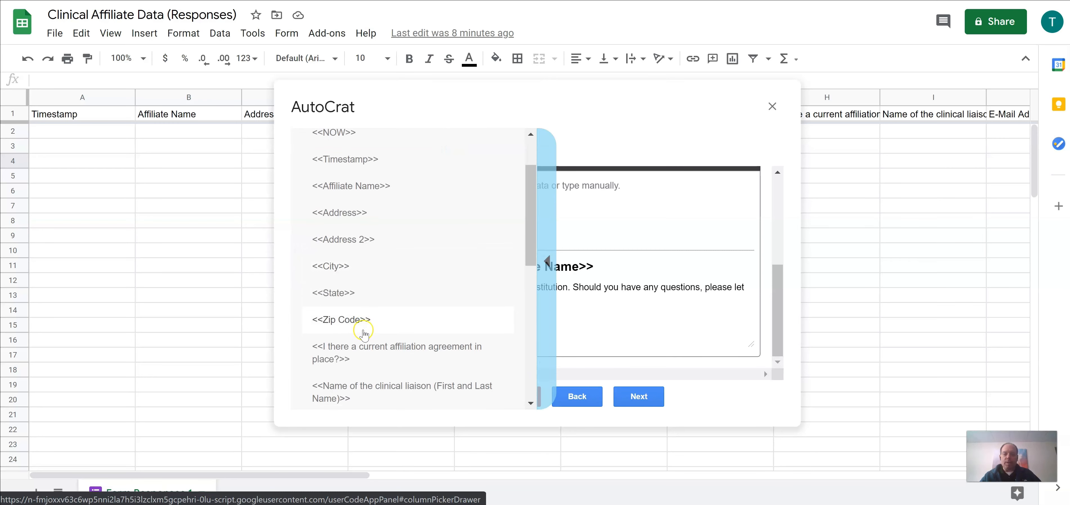
scroll(399, 313, "down", 2)
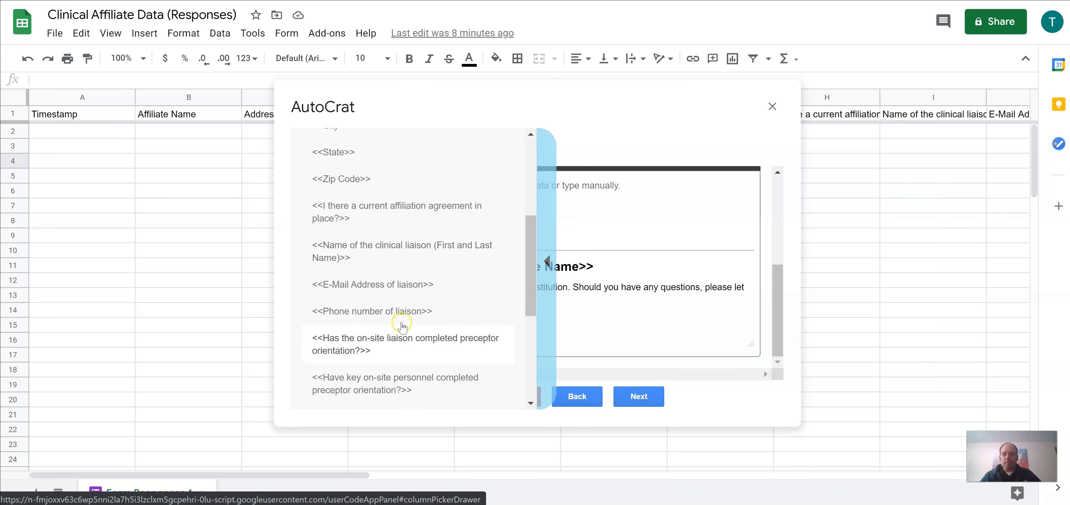
left_click(406, 254)
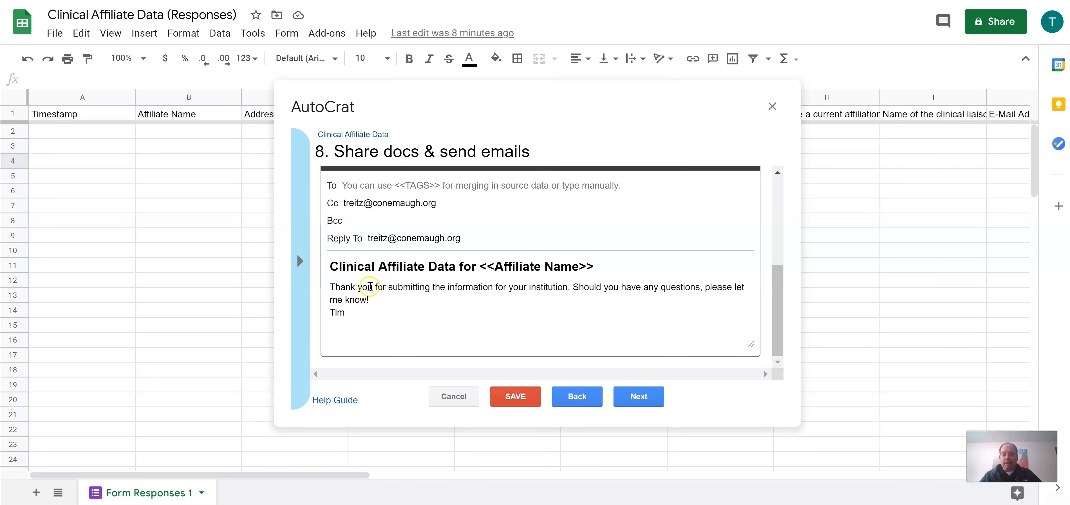
left_click(341, 282)
type("<<Name of the clinical liaison (First and Last Name)>>")
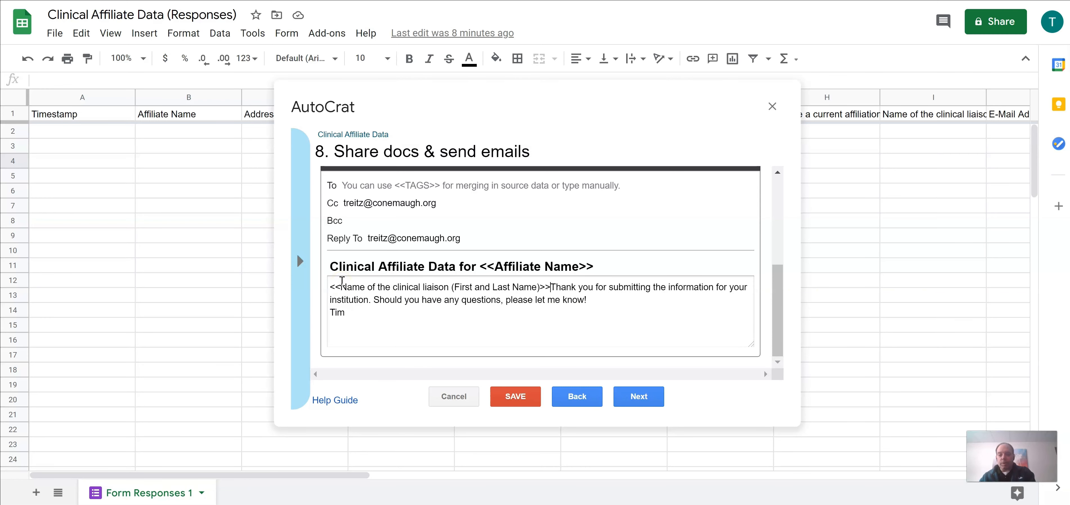
left_click(551, 287)
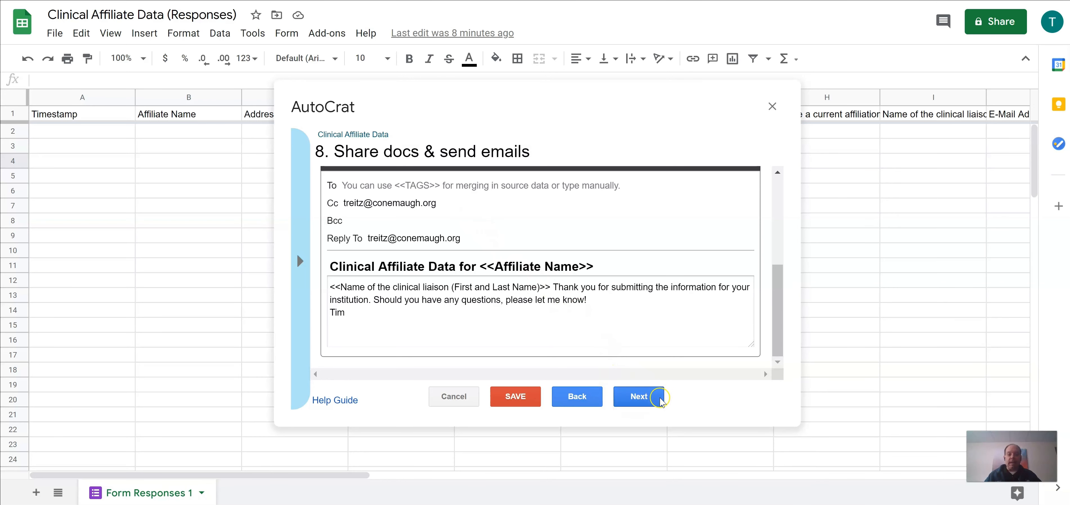
Step: Enable the form-submit trigger for the Clinical Affiliate Data job and save it
left_click(639, 396)
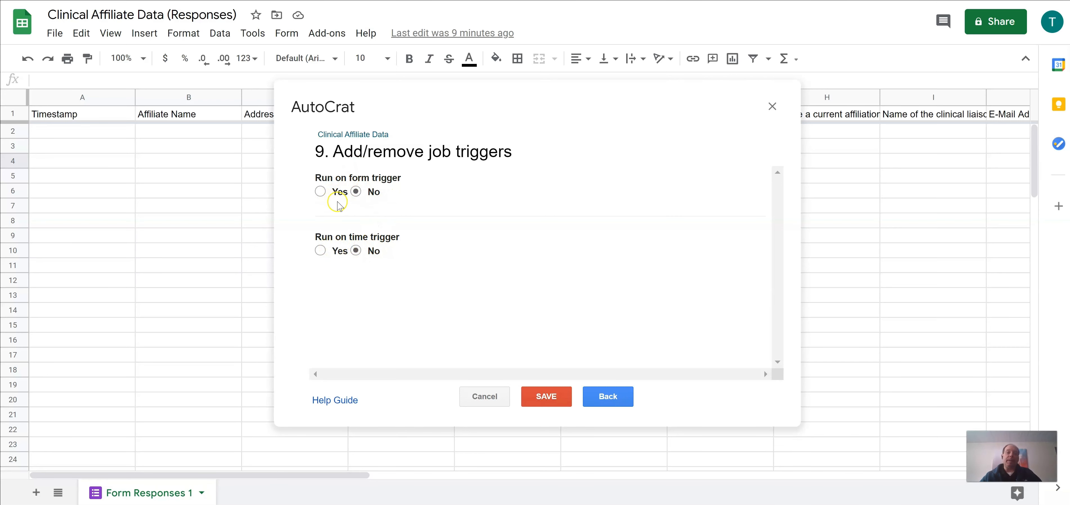
left_click(320, 191)
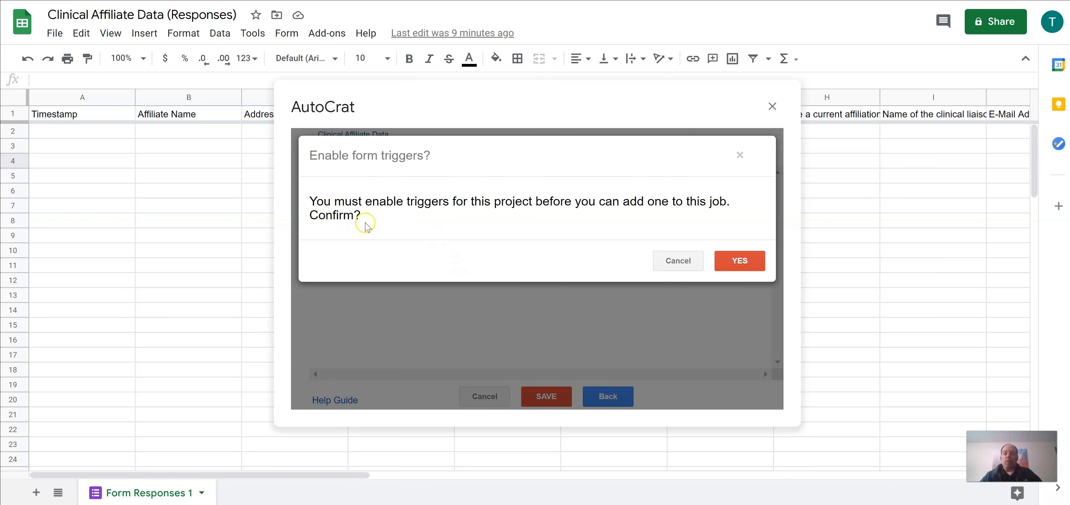
left_click(735, 265)
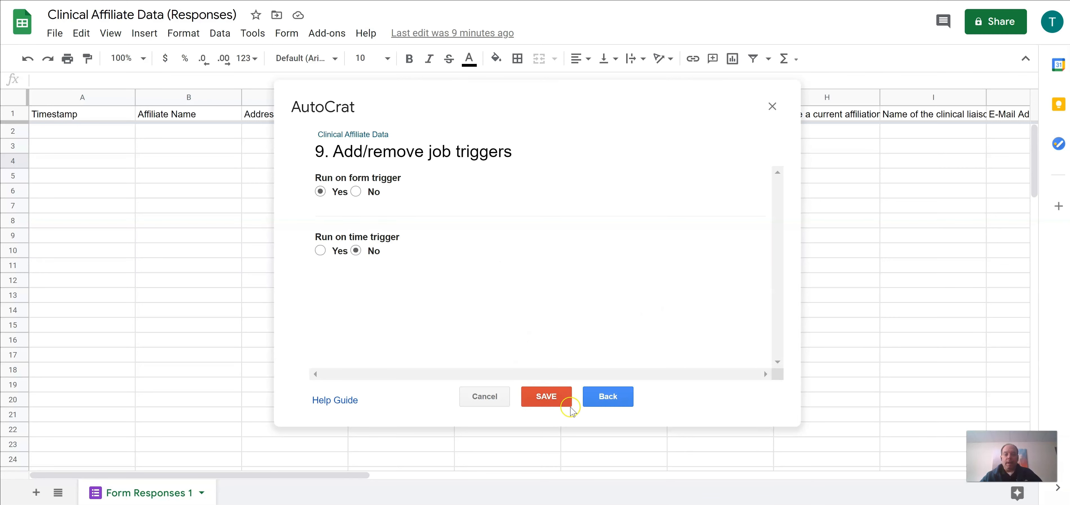
left_click(545, 396)
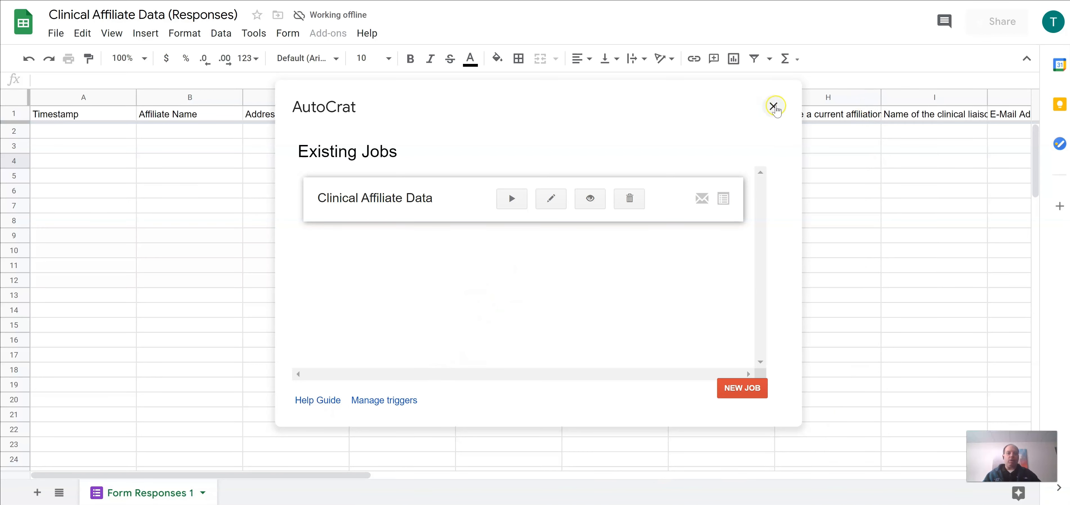
Step: Close AutoCrat, return to the Drive folder, and open the Clinical Affiliate Data form
left_click(773, 106)
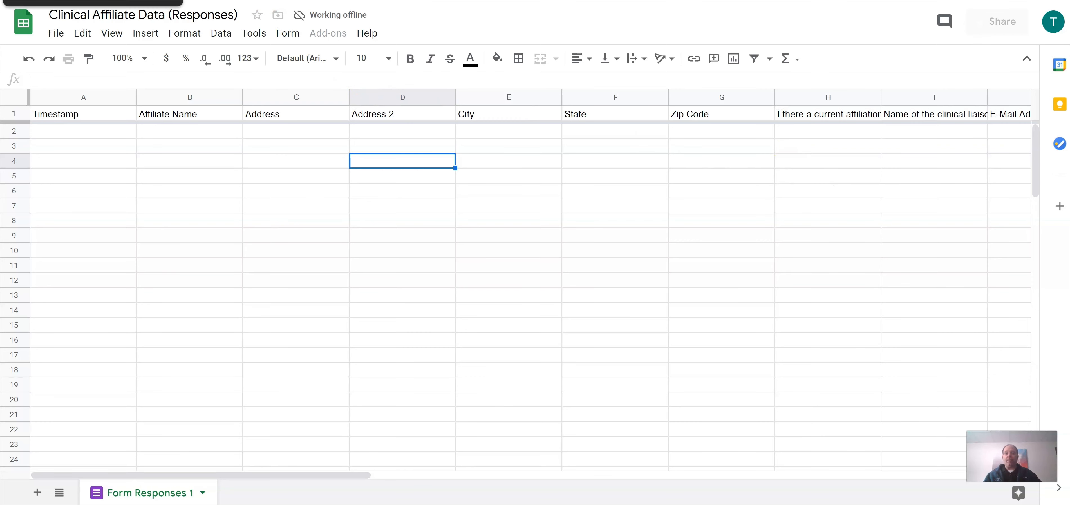
key("ctrl+w")
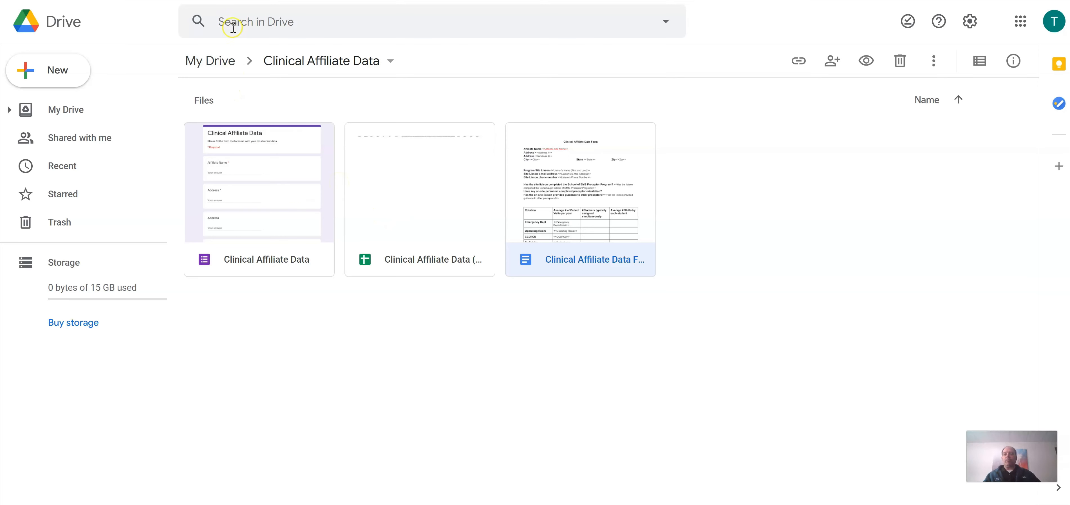
left_click(282, 1)
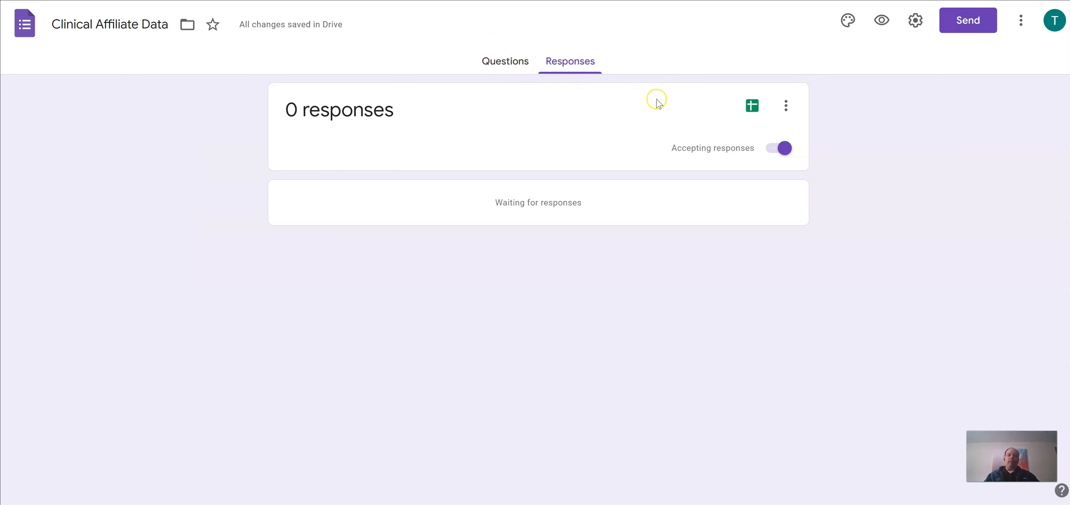
Step: Open the Send form dialog, review the Link and Embed HTML options, and choose Email
left_click(975, 29)
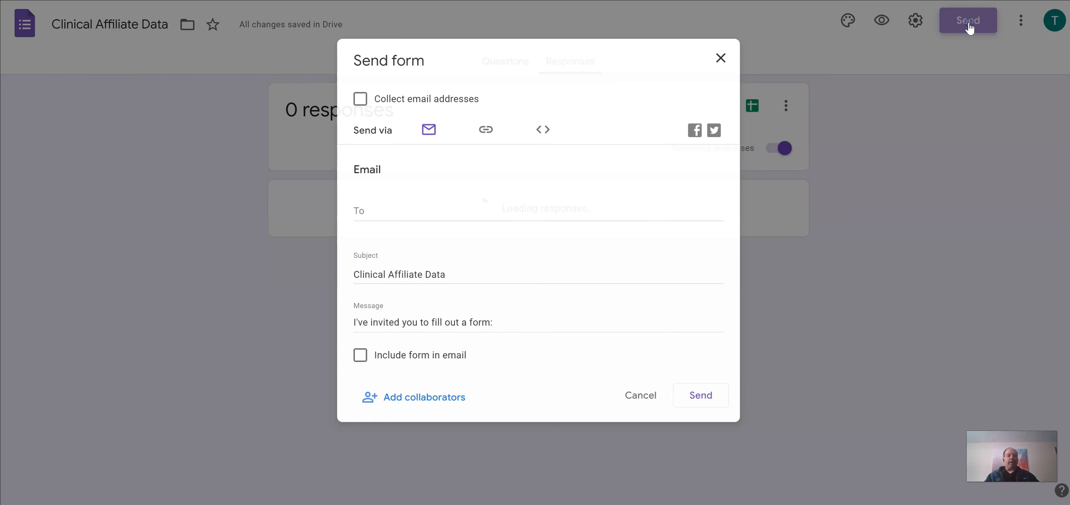
left_click(970, 27)
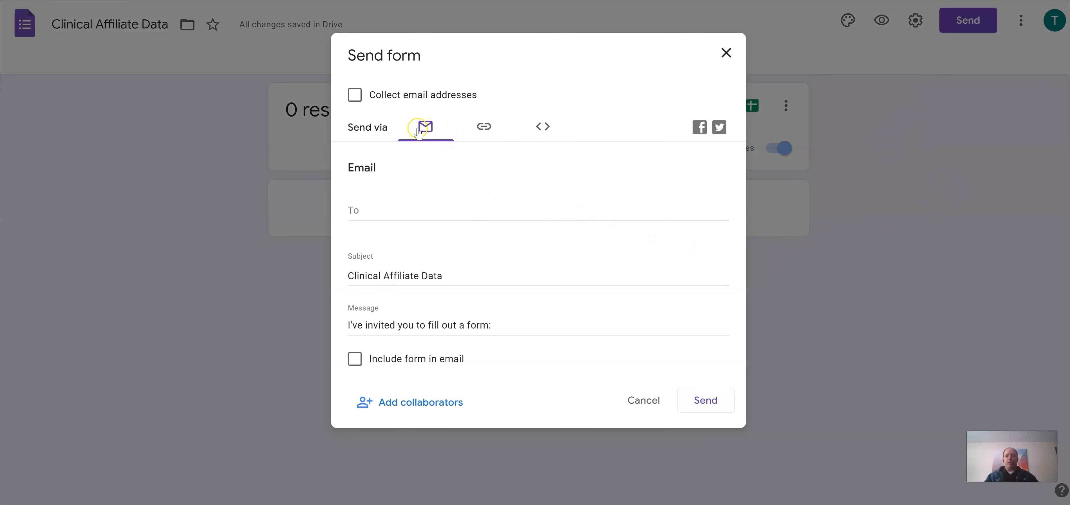
left_click(482, 132)
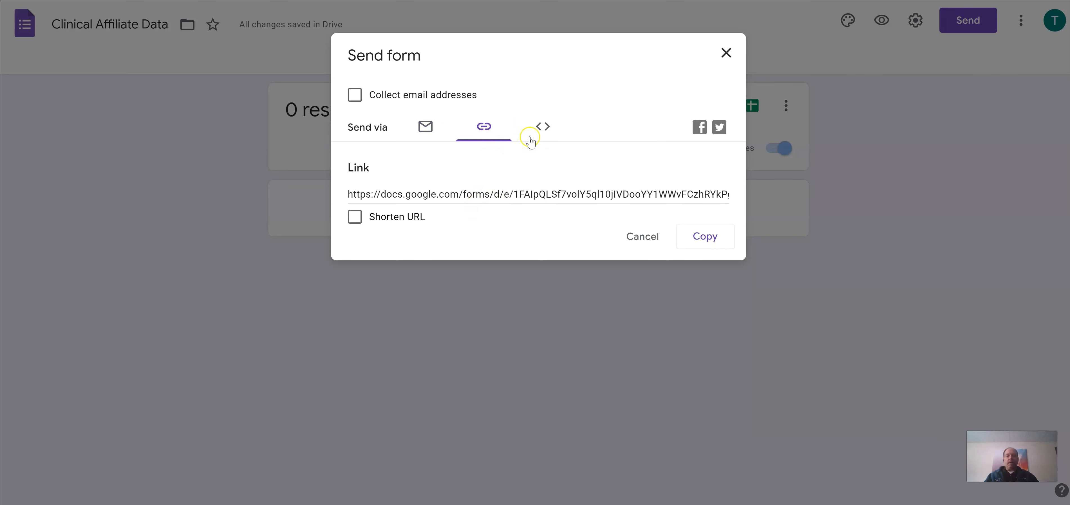
left_click(544, 129)
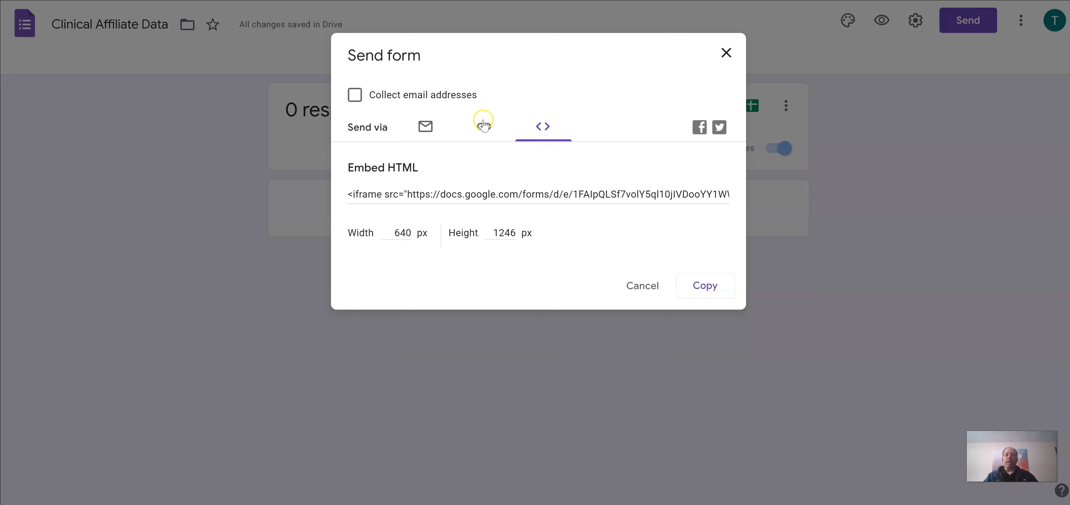
left_click(481, 131)
left_click(428, 130)
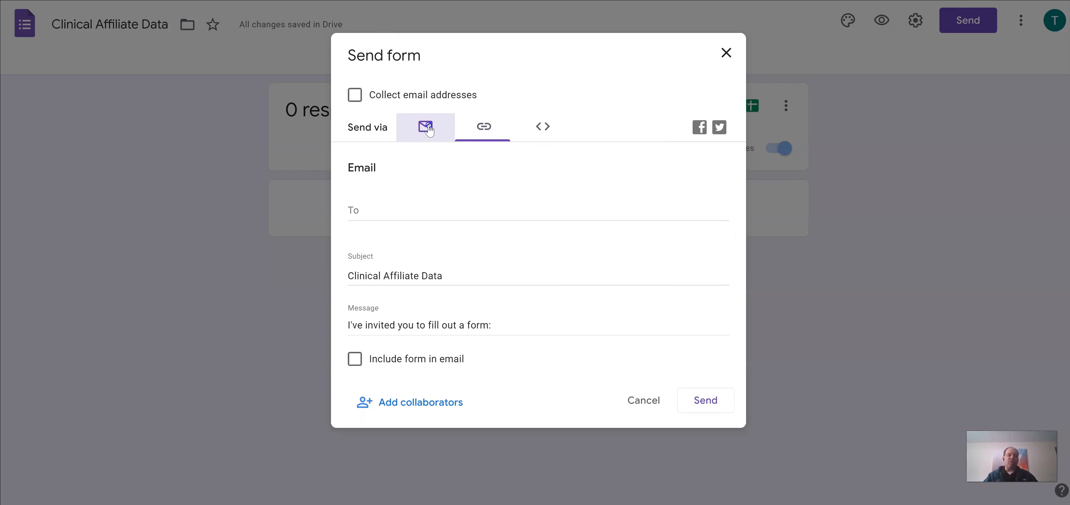
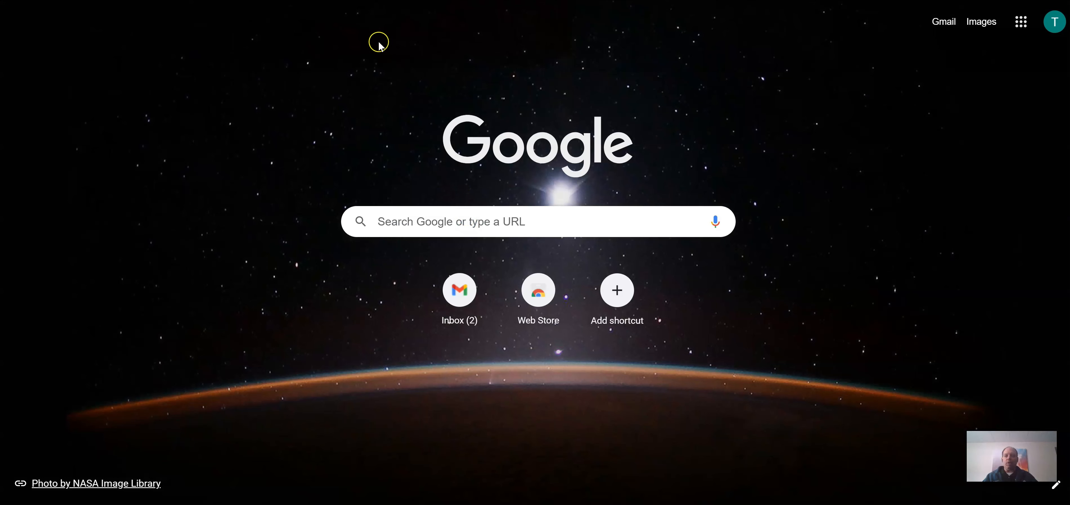
Step: Load bitly.com and dismiss its cookie notice and the SMS promotion popup
type("bit")
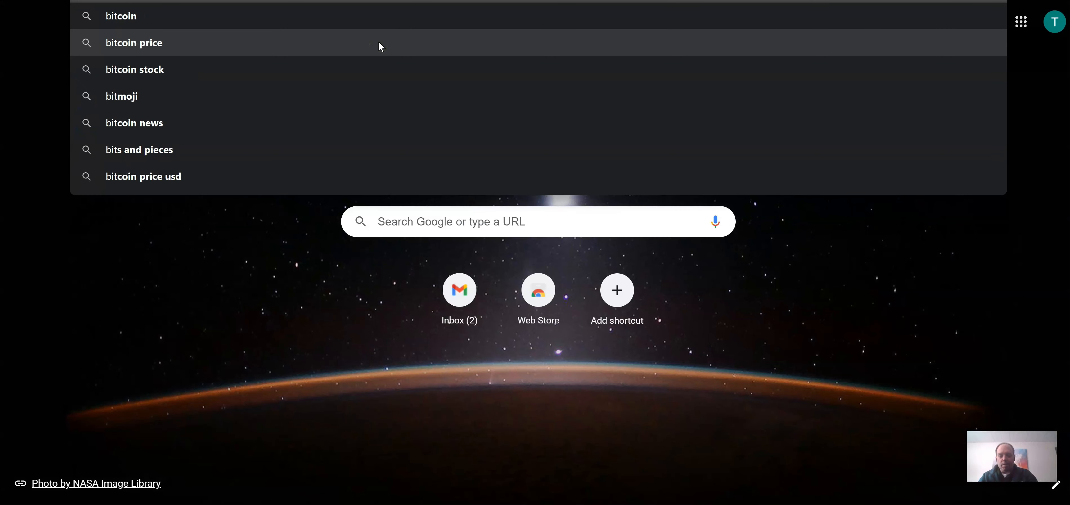
type("ly")
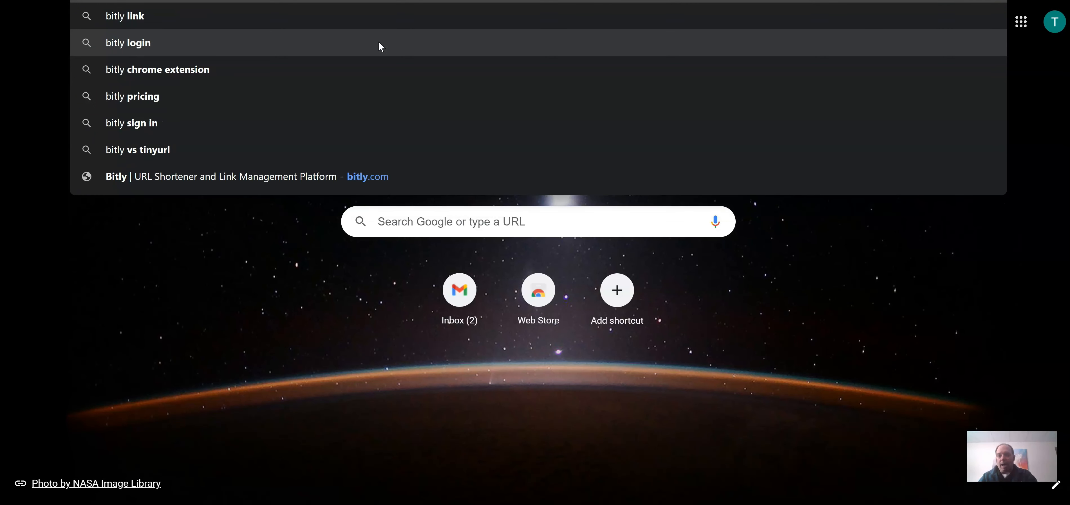
type("co")
key("BackSpace")
key("BackSpace")
type(".com")
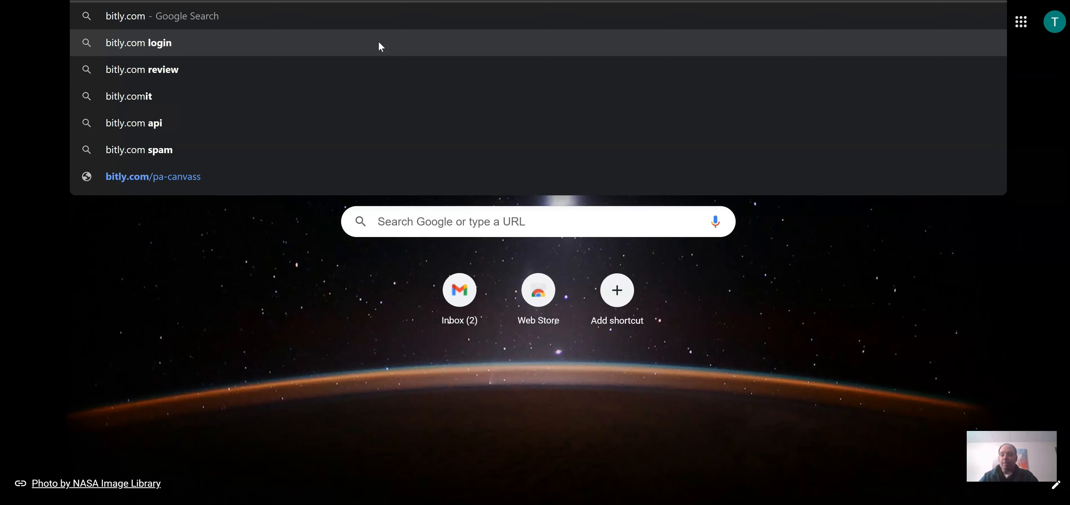
key("Return")
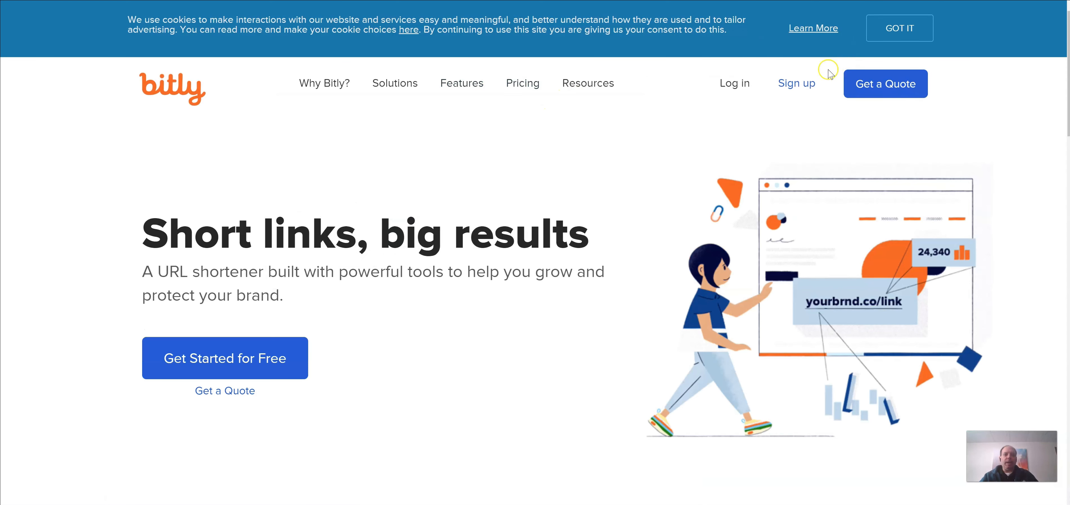
left_click(896, 37)
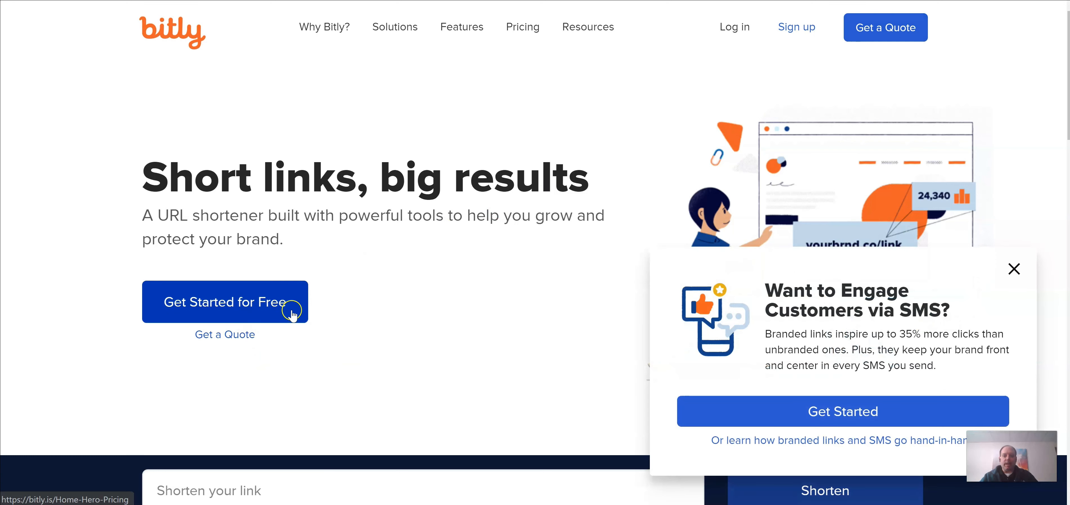
left_click(1013, 269)
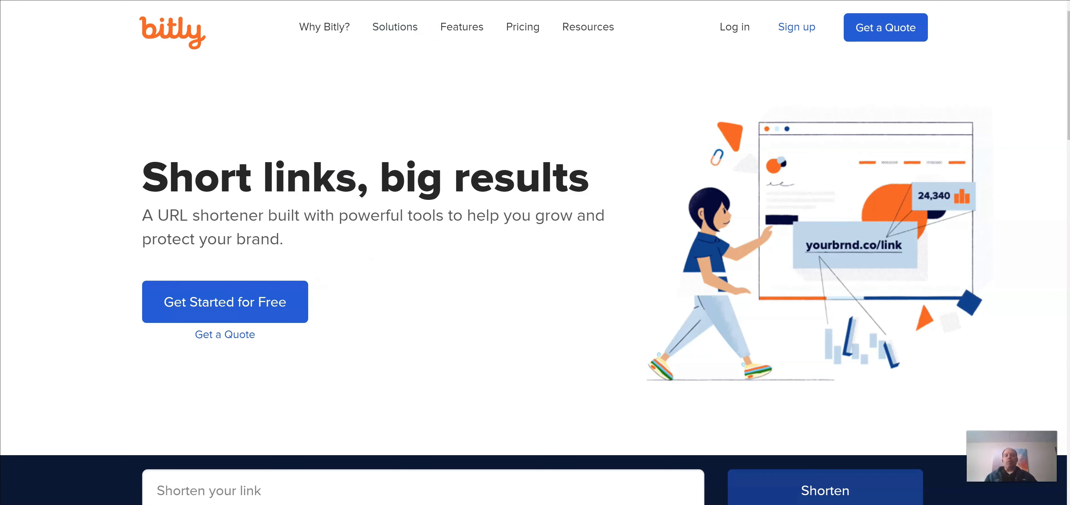
key("ctrl+t")
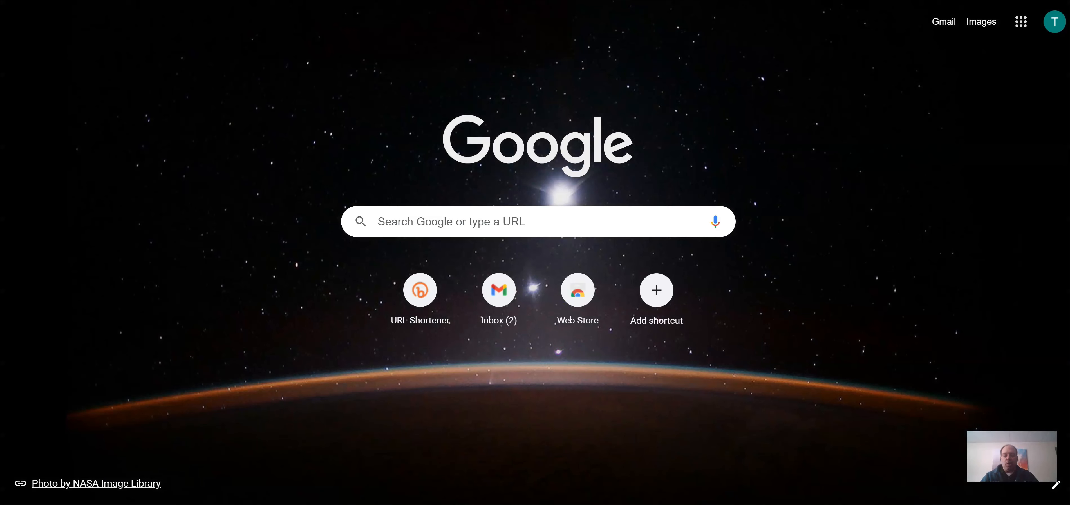
Step: Search the web for tinyurl and open the TinyURL.com home page
type("tinyu")
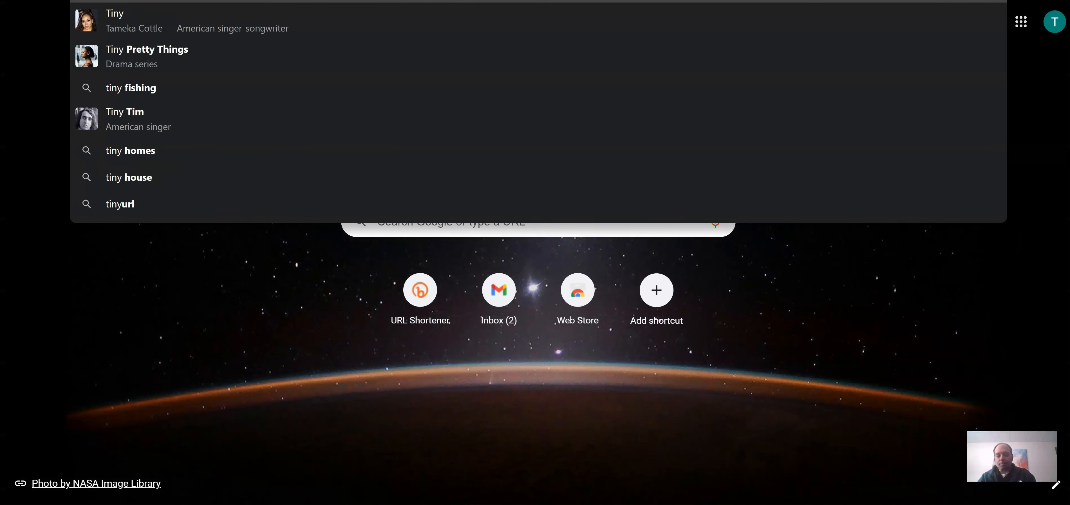
type("r")
key("BackSpace")
type("url")
key("Return")
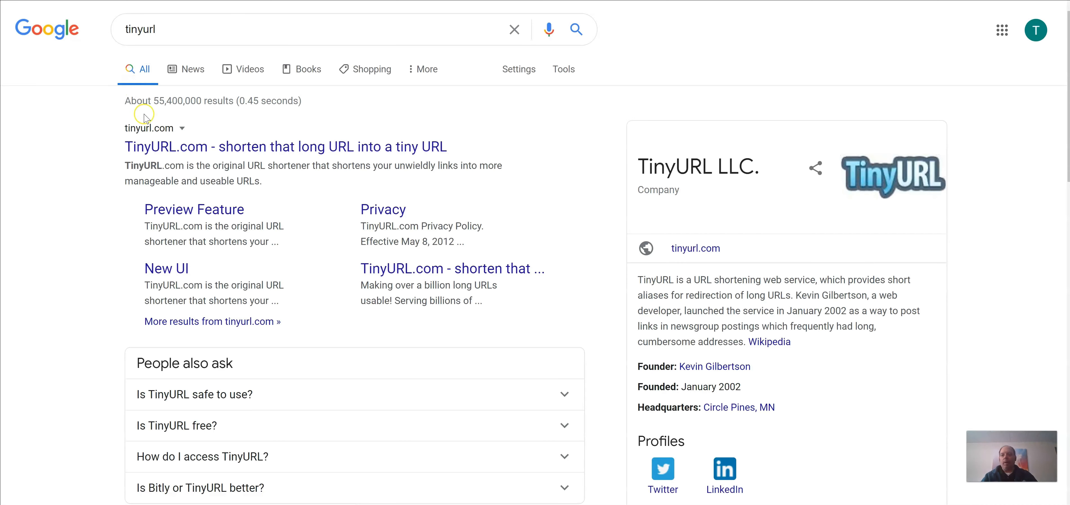
left_click(179, 148)
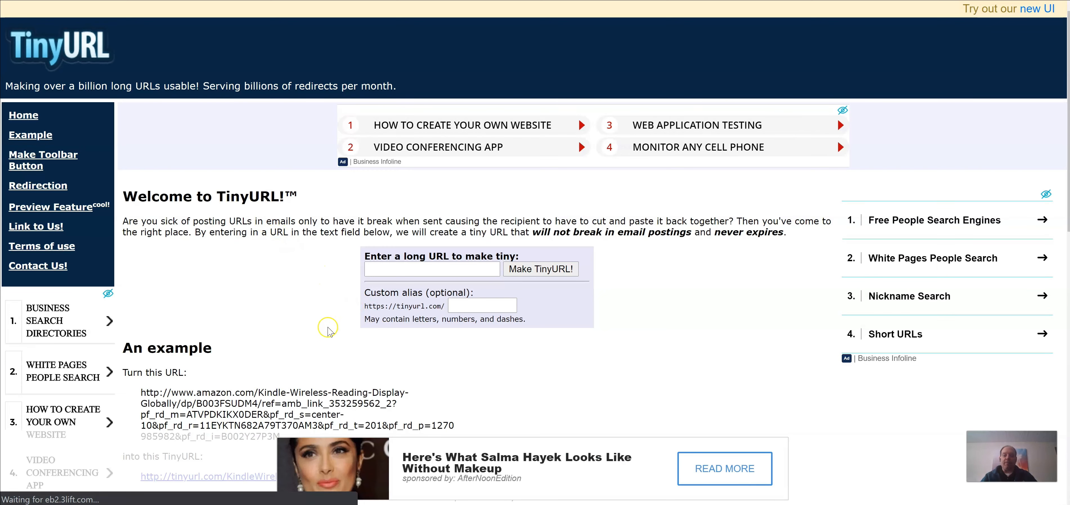
scroll(327, 331, "down", 2)
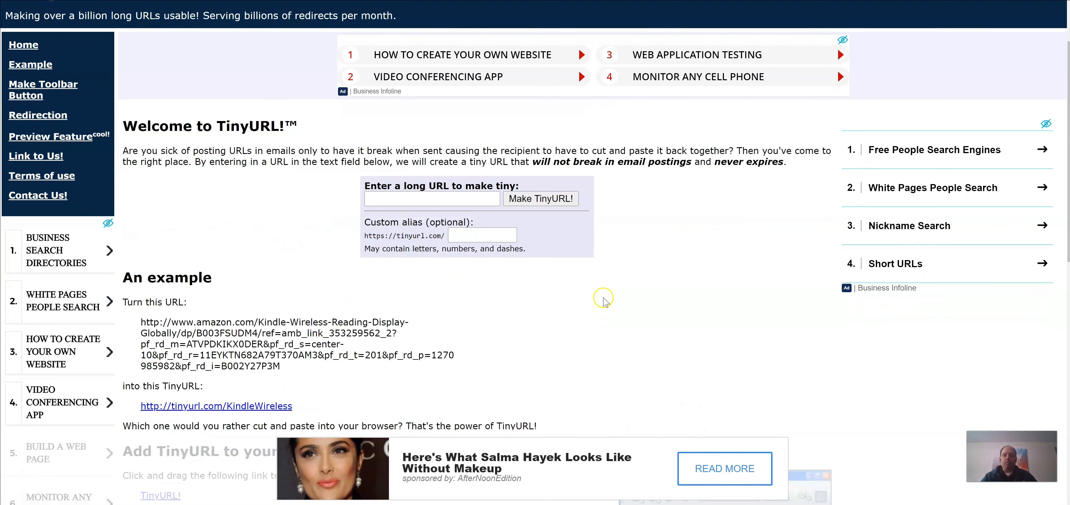
left_click(417, 200)
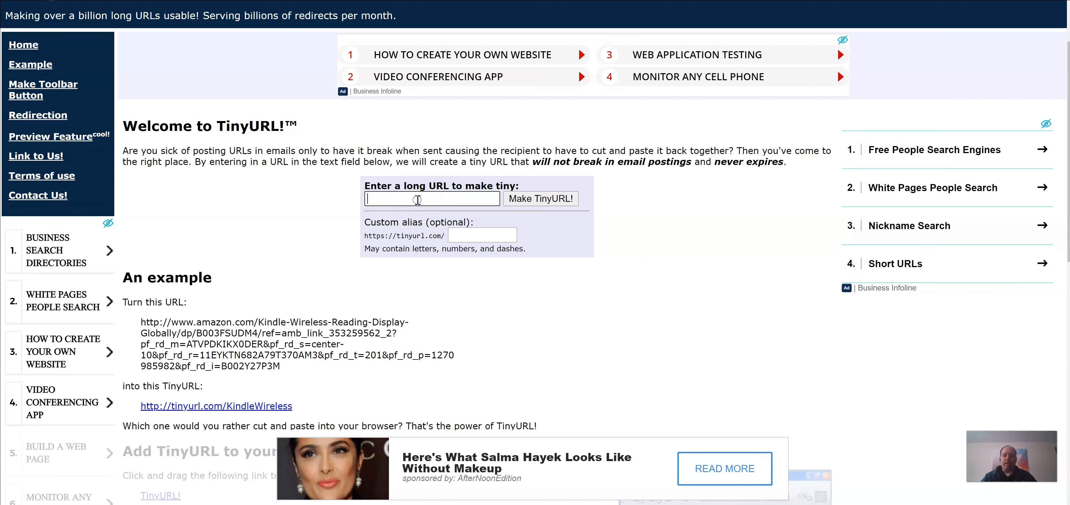
right_click(417, 199)
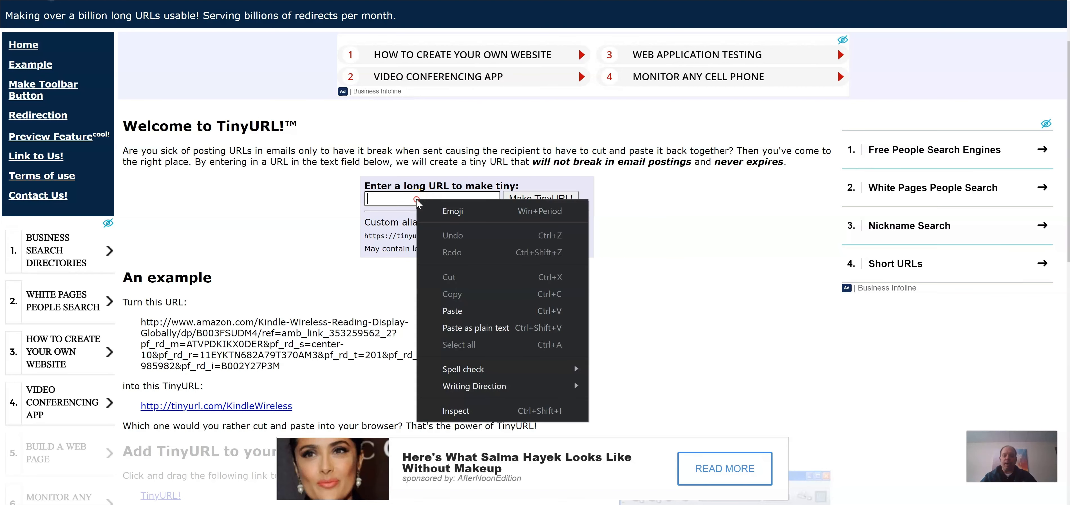
left_click(453, 307)
left_click(545, 203)
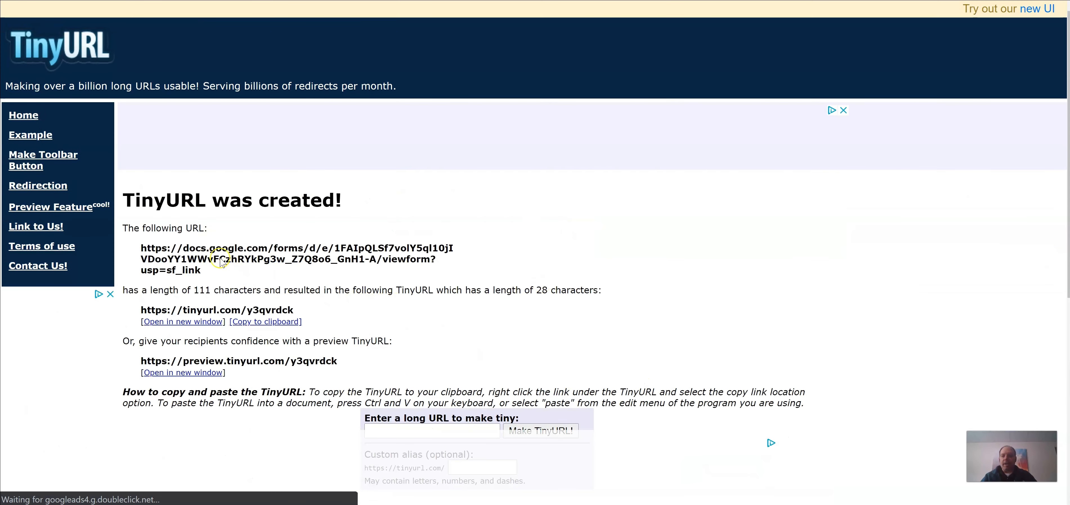
scroll(232, 242, "down", 2)
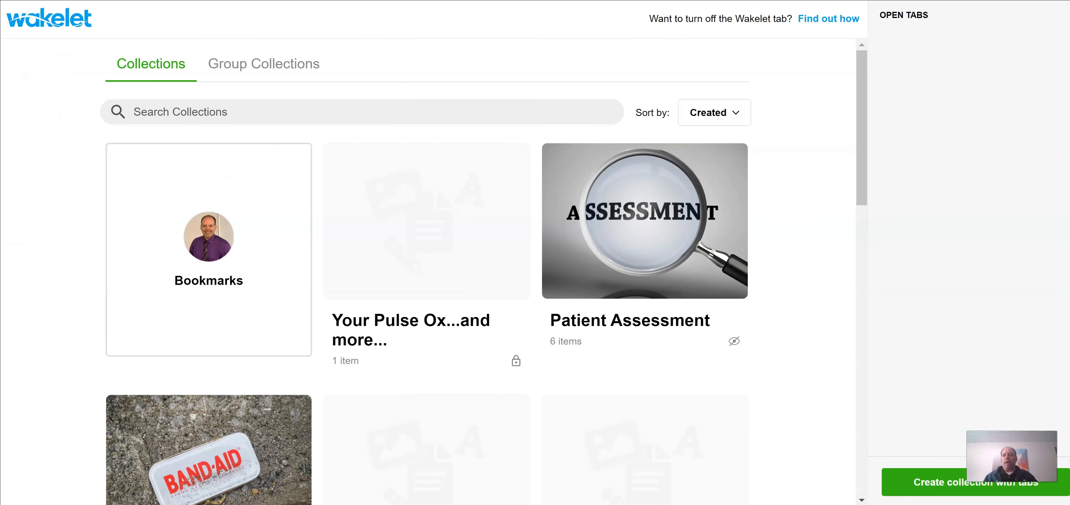
key("ctrl+l")
Step: Load the pasted form link and enter affiliate name ABS Hospital with both address lines
right_click(174, 1)
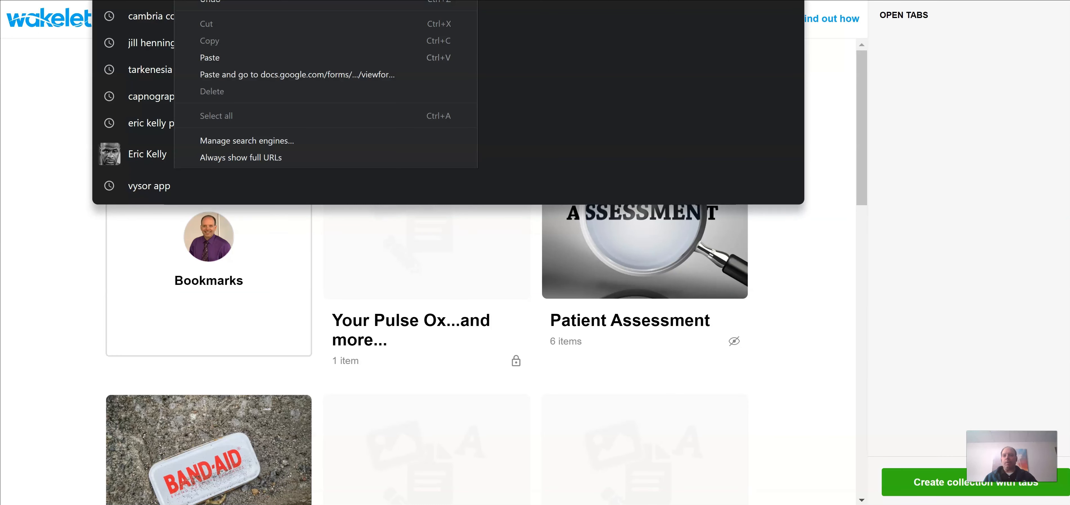
left_click(216, 58)
key("Return")
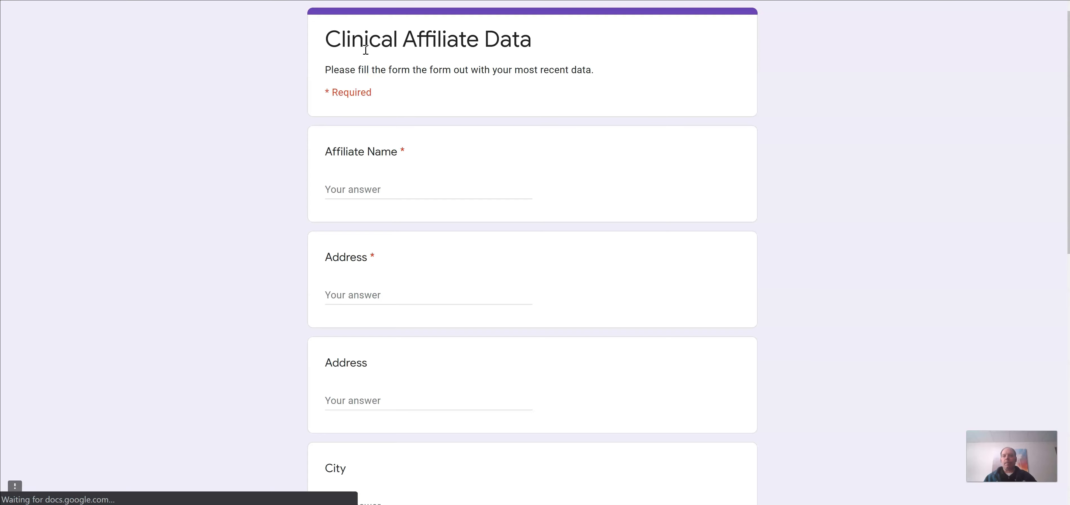
left_click(354, 187)
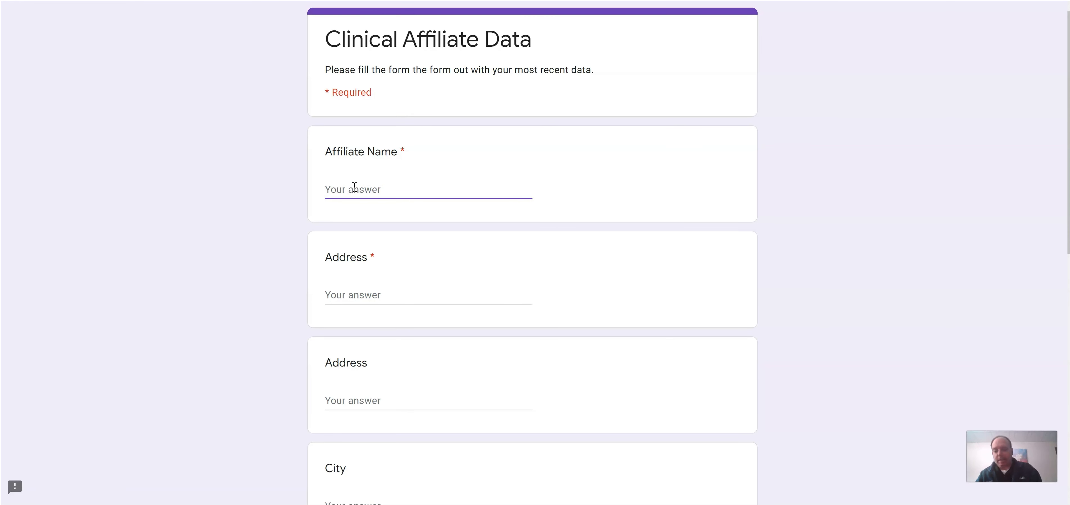
type("ABS")
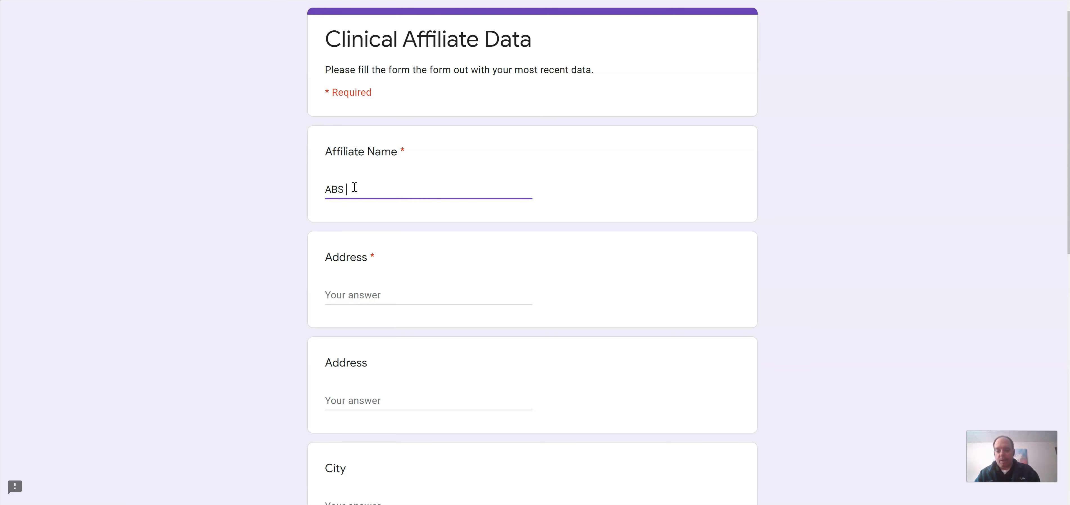
type(" Hospital")
key("Tab")
type("123 Anywhere")
key("Tab")
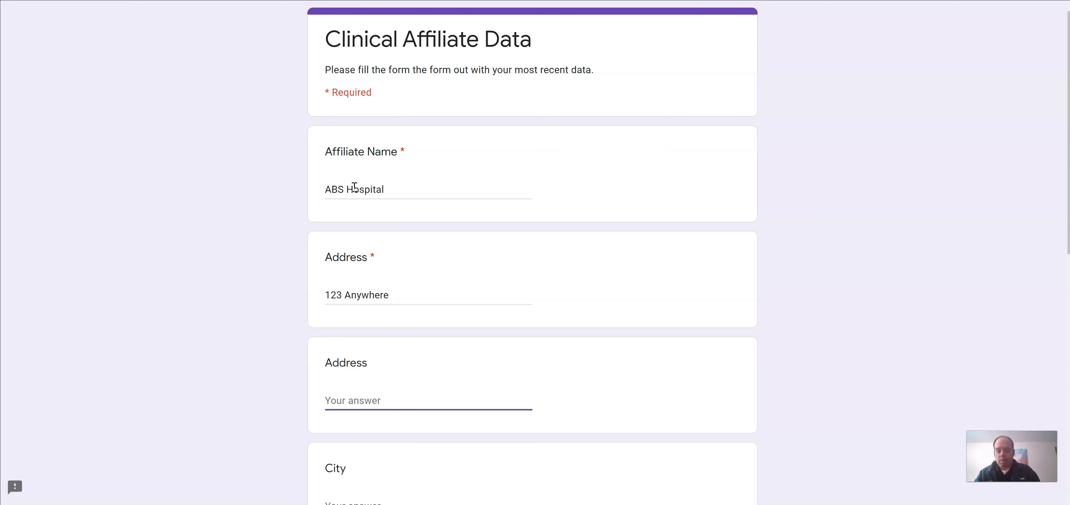
type("Suite 2")
Step: Fill in the affiliate's city, state and zip code, answer Yes to the agreement, and continue
key("Tab")
type("Anyplace")
key("Tab")
type("US")
key("Tab")
type("12345")
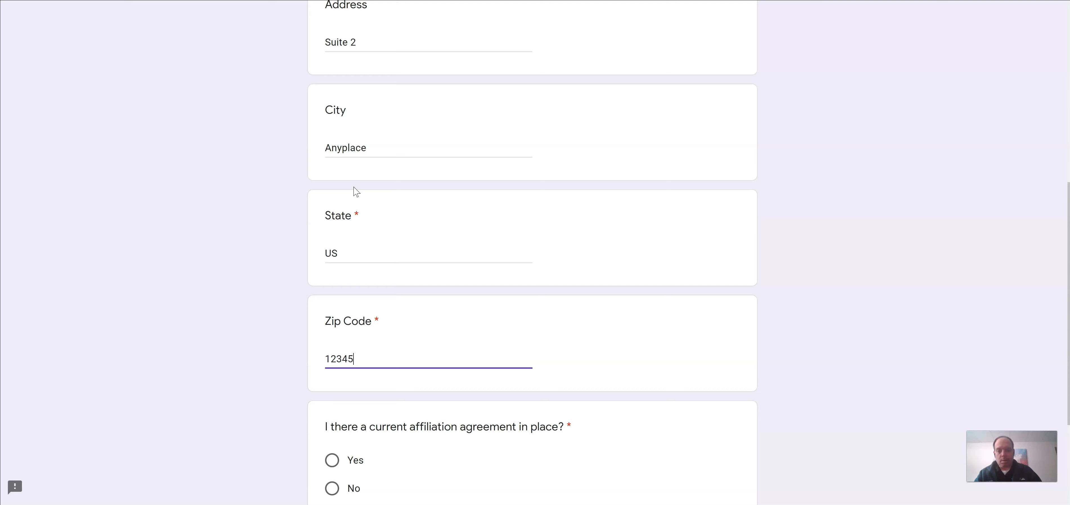
left_click(332, 313)
left_click(336, 396)
Step: Enter the liaison's name, e-mail and phone, and answer Yes to the three program questions
left_click(364, 189)
type("John Smith")
key("Tab")
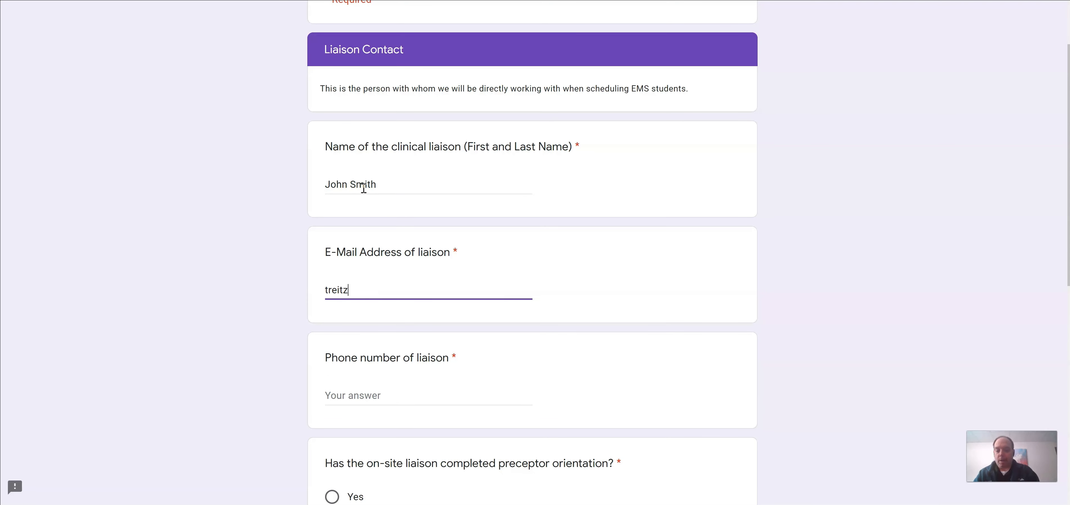
key("Tab")
type("1234567891")
left_click(332, 356)
left_click(332, 202)
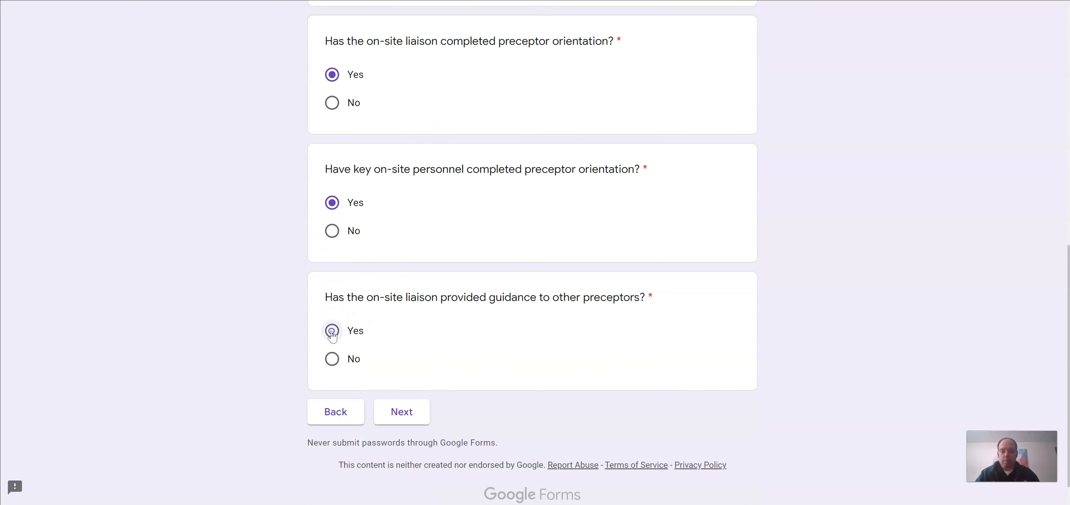
left_click(332, 330)
left_click(402, 411)
Step: Enter 65,000 Emergency Department and 2,000 Operating Room patients, then return to the editor
left_click(353, 265)
type("65,000")
key("Tab")
type("2,000")
key("Tab")
scroll(374, 261, "down", 3)
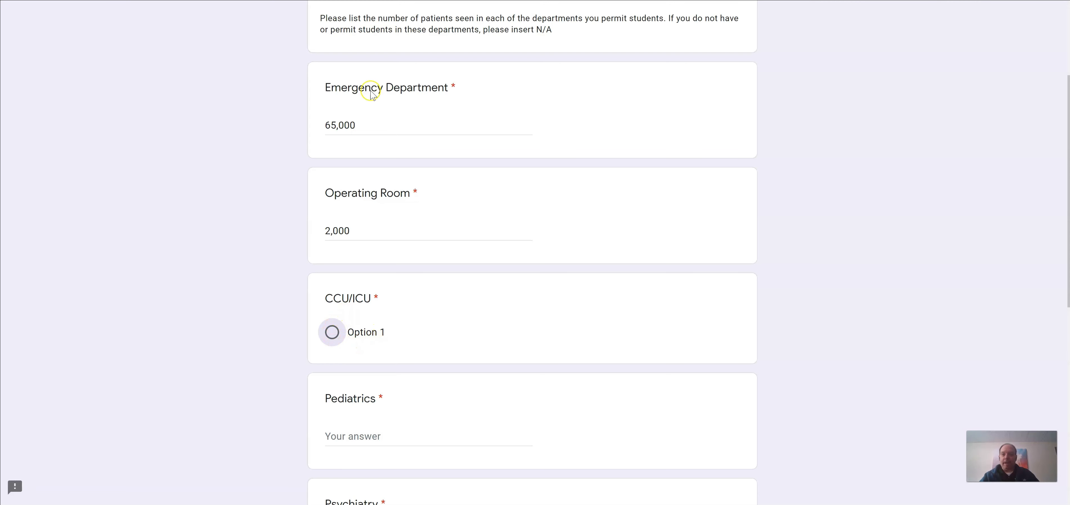
left_click(46, 503)
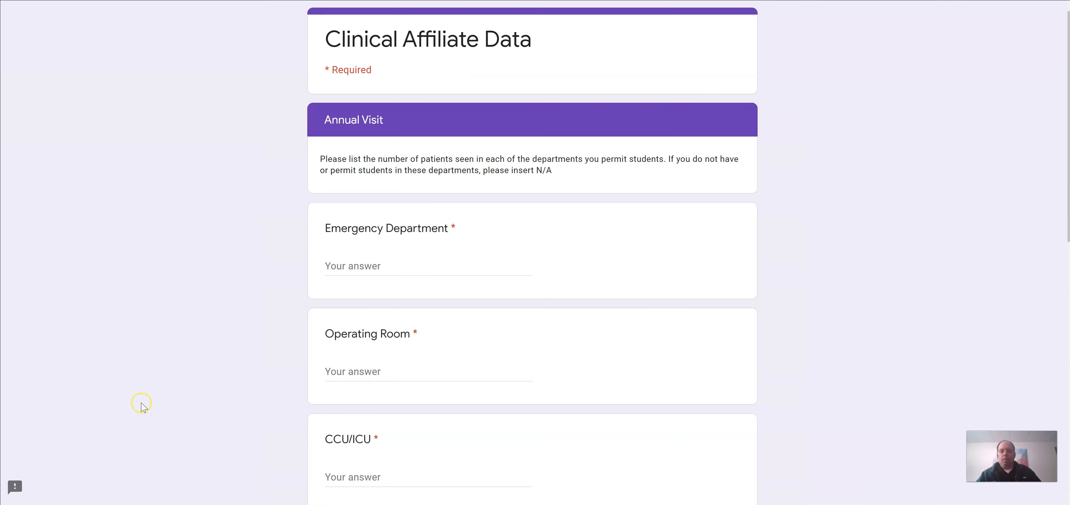
Step: In Preview, enter department counts 65,000, 5,000, 2,000, 300 for Pediatrics and N/A for Psychiatry
left_click(333, 371)
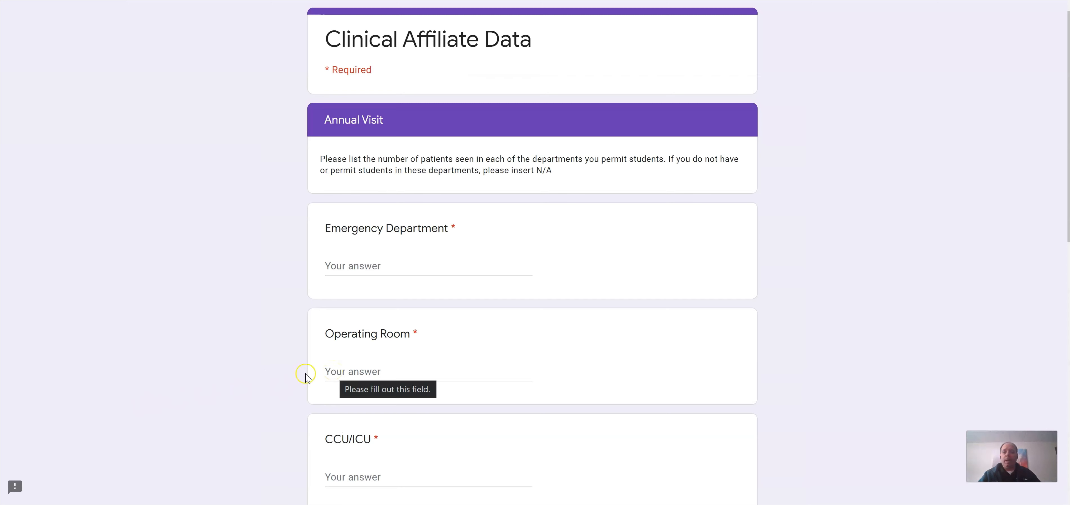
left_click(368, 262)
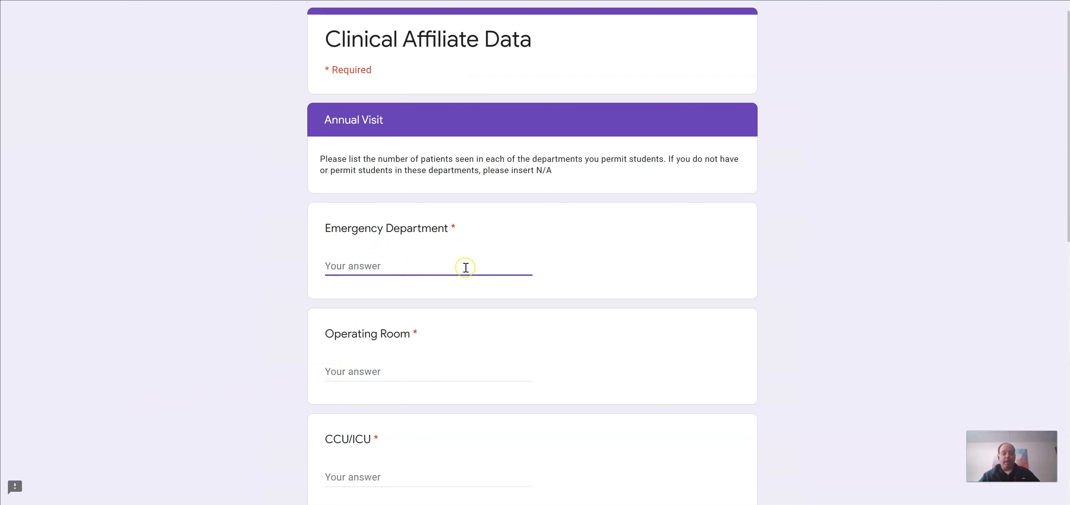
type("65,000")
key("Tab")
type("2,000")
key("Tab")
type("5,")
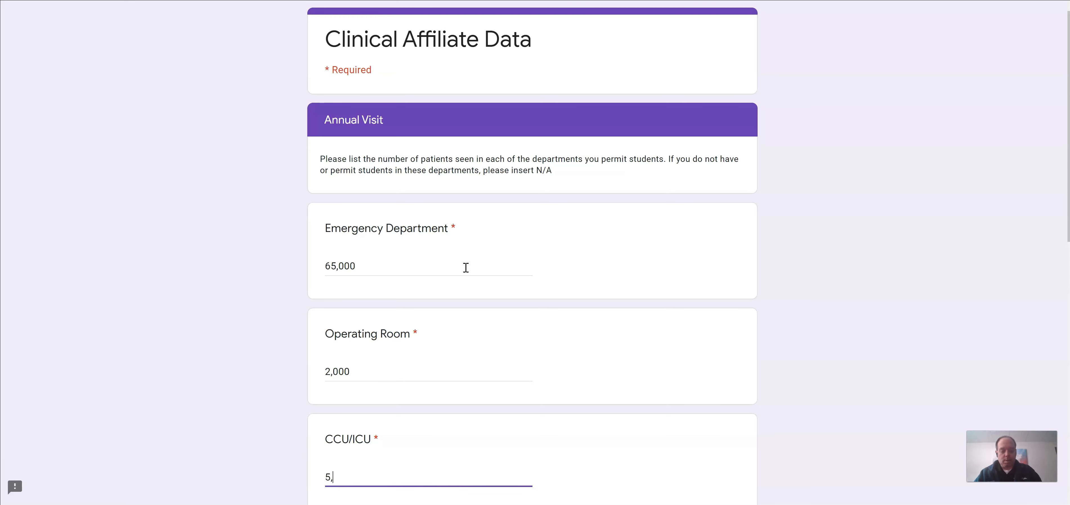
type("000")
key("Tab")
type("300")
key("Tab")
type("N/A")
Step: Enter 1,000 for Obstetrics and 1500 for Cath Lab, then submit the test response
key("Tab")
type("1,0")
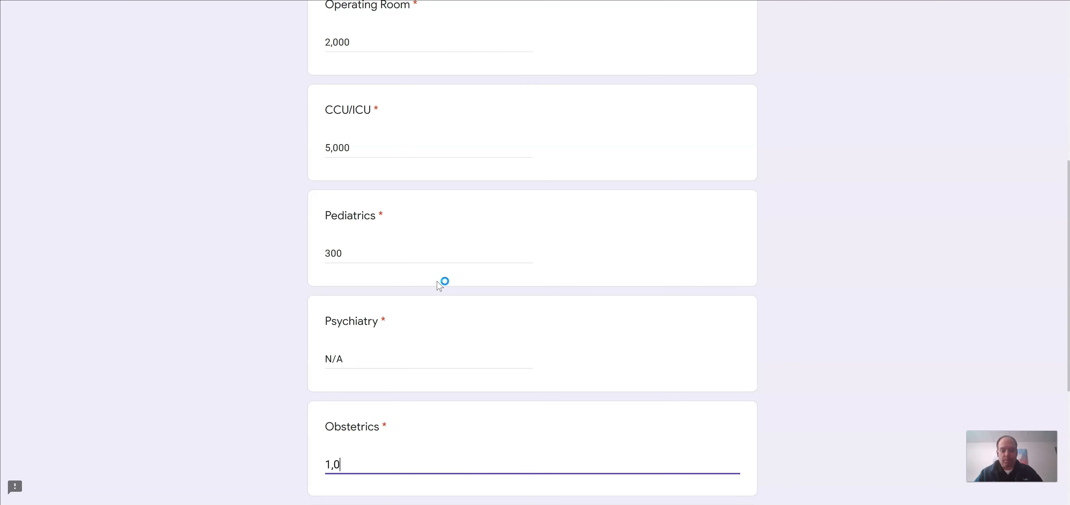
type("00")
key("Tab")
type("1500")
left_click(401, 392)
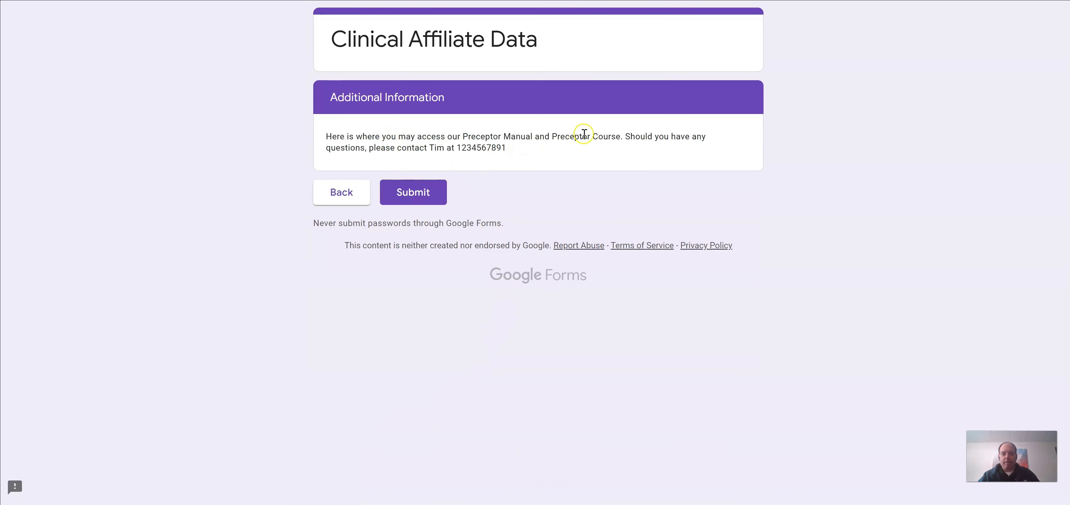
left_click(404, 193)
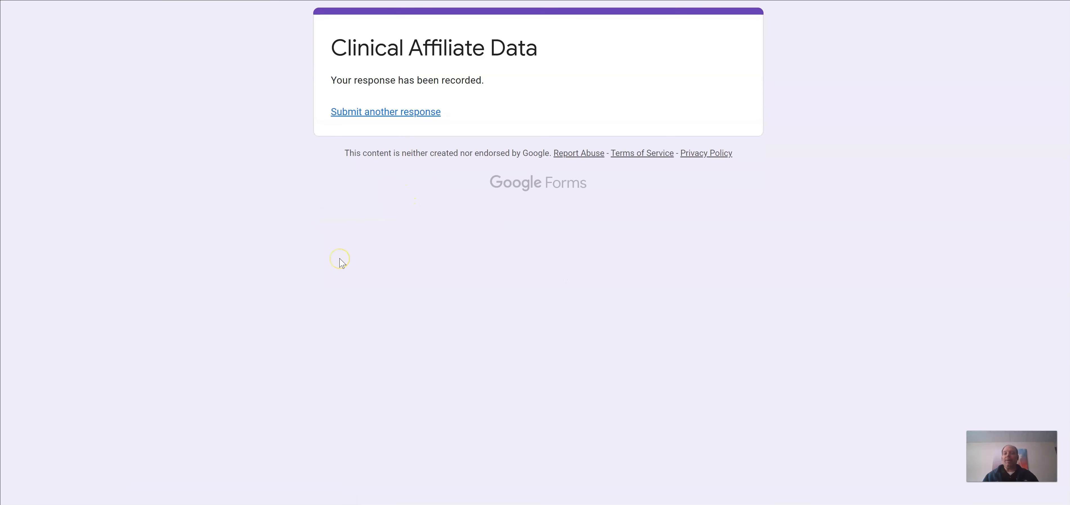
key("ctrl+w")
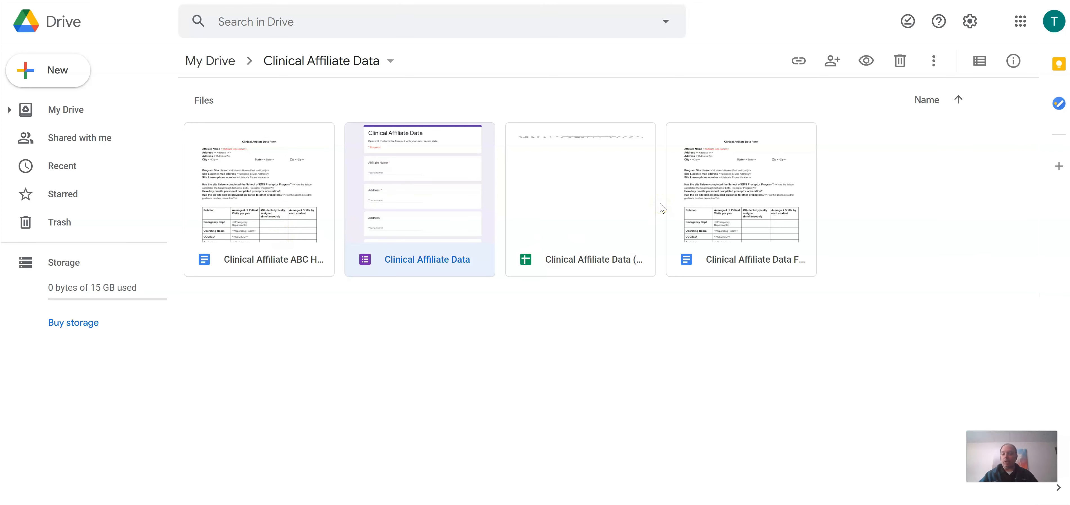
left_click(594, 208)
double_click(594, 207)
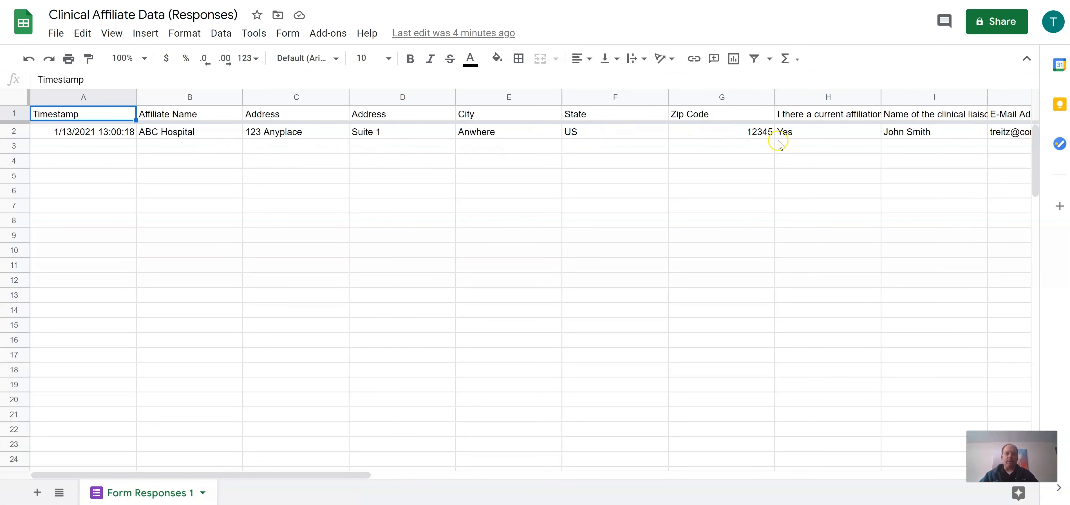
left_click_drag(364, 476, 921, 432)
mouse_move(836, 142)
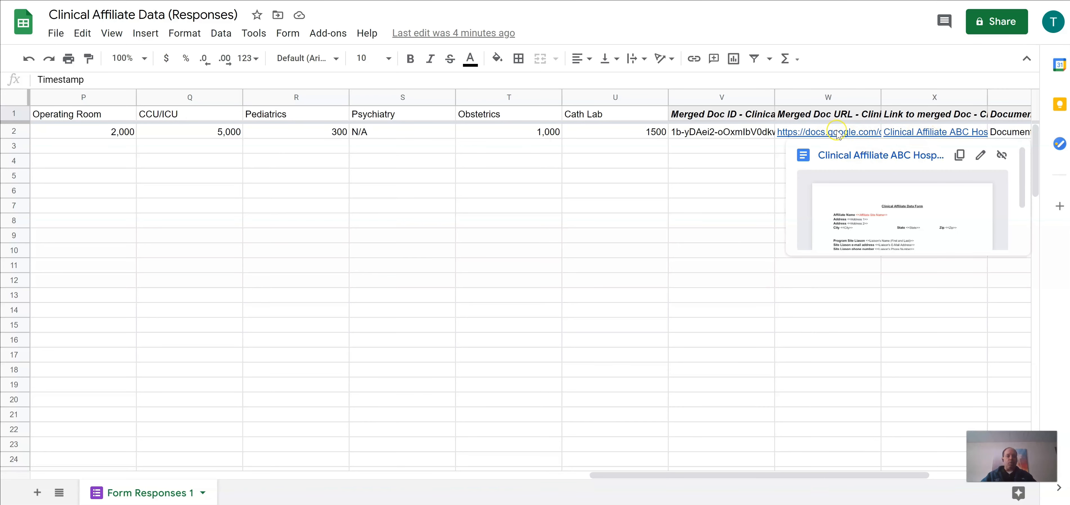
mouse_move(917, 140)
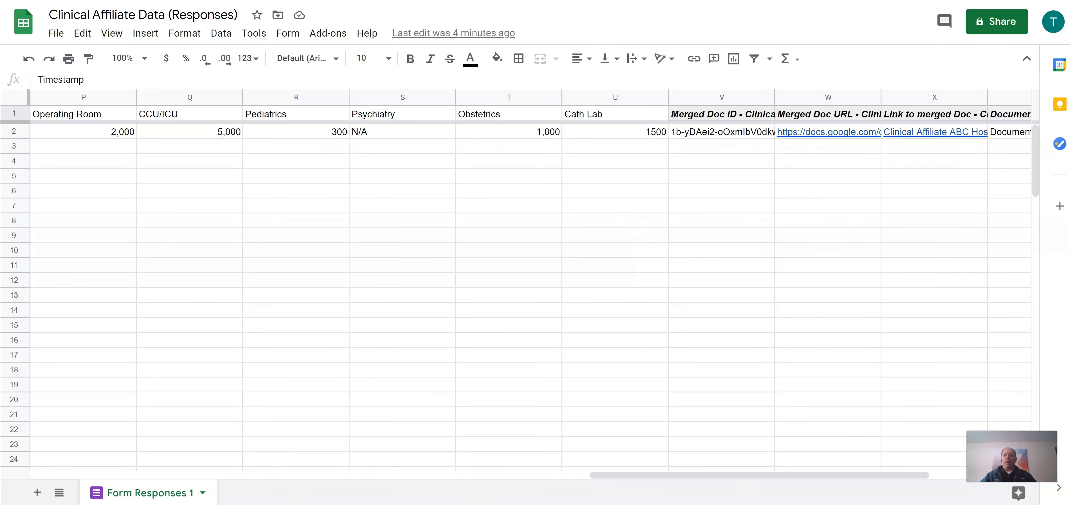
left_click(386, 1)
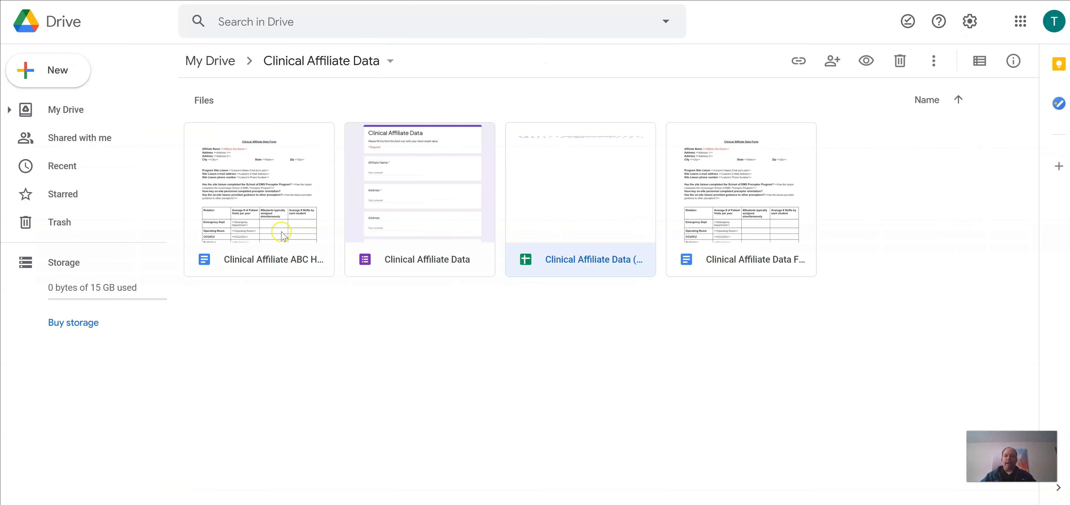
Step: Open the Clinical Affiliate ABC Hospital doc and scroll through its merged answers and patient counts
double_click(254, 213)
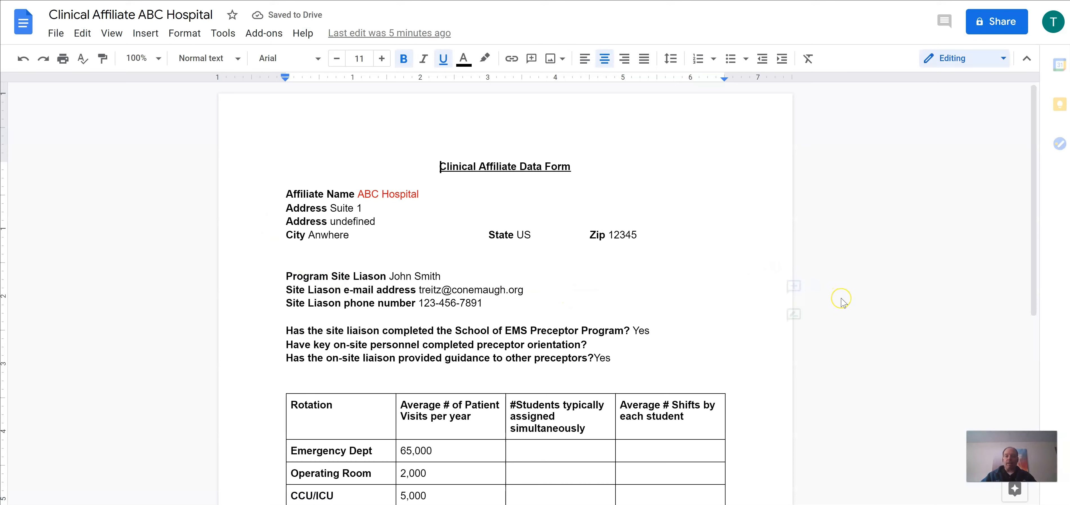
scroll(842, 301, "down", 3)
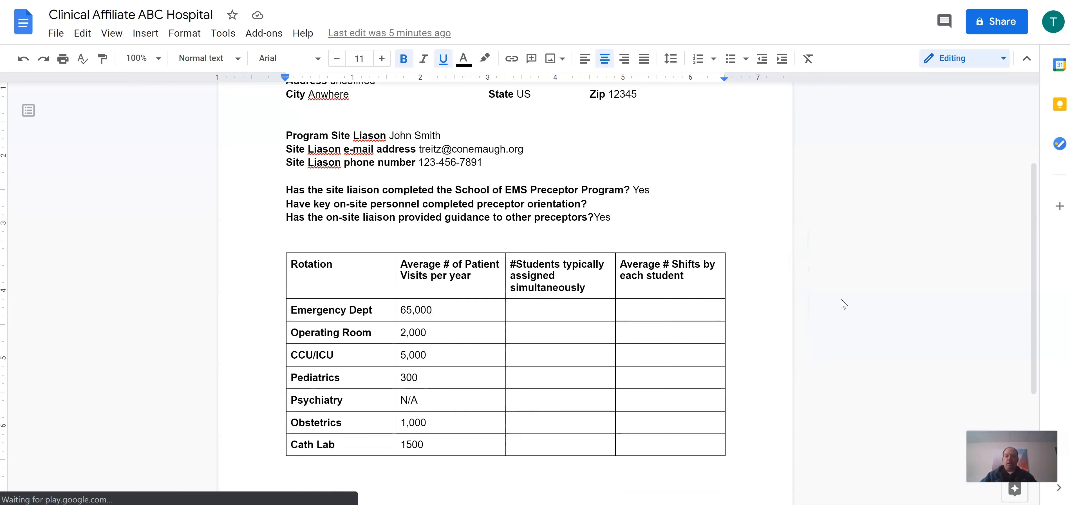
scroll(706, 266, "up", 3)
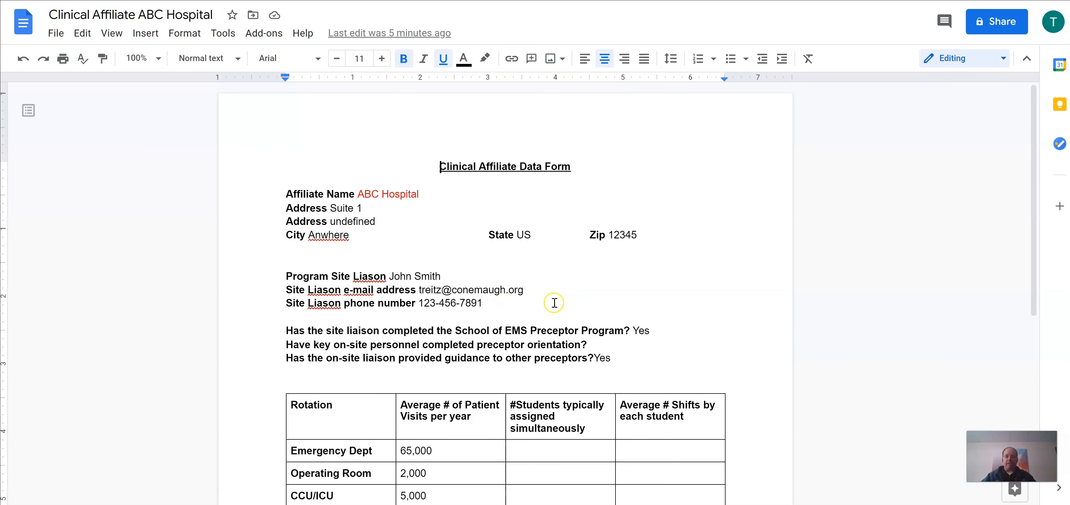
scroll(761, 324, "down", 3)
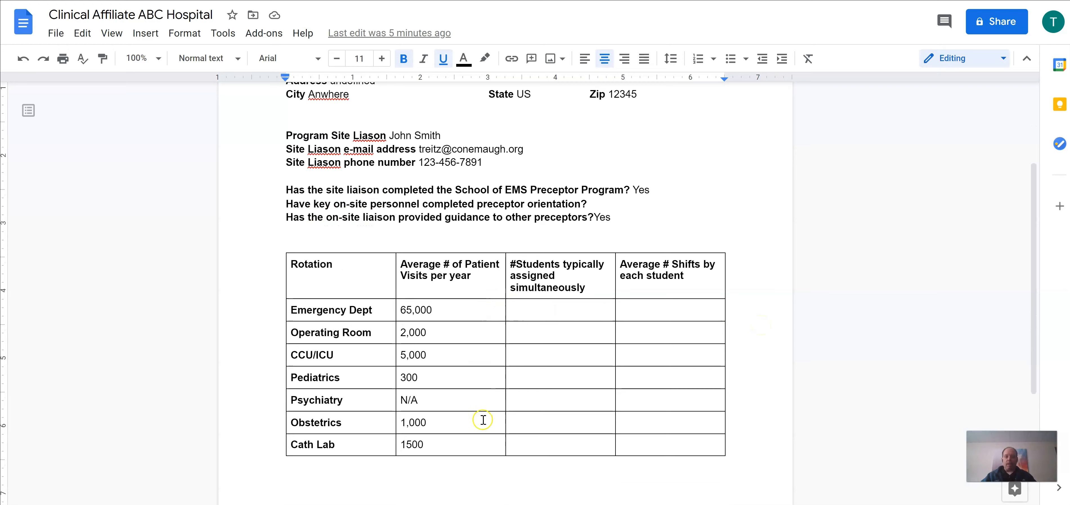
scroll(483, 420, "down", 4)
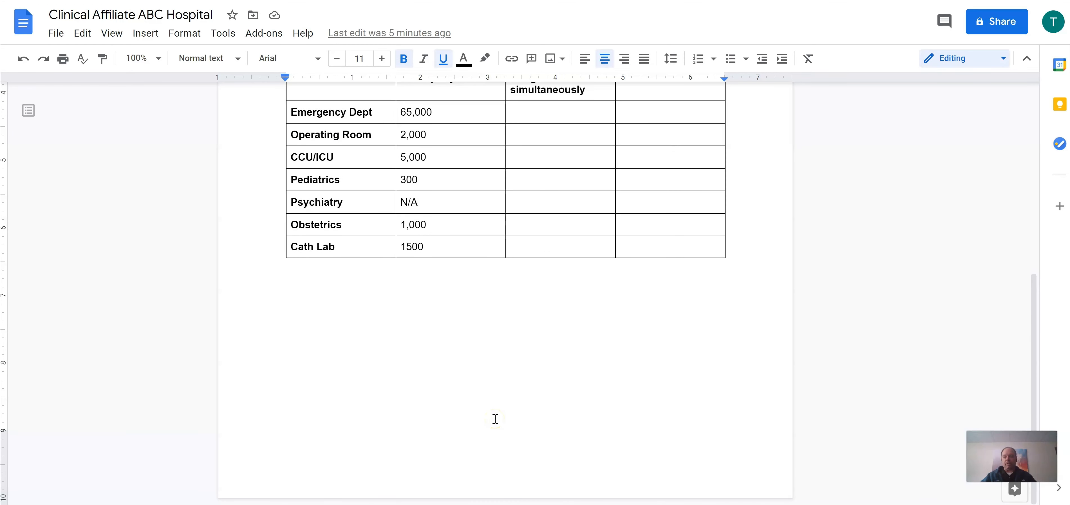
scroll(495, 419, "up", 7)
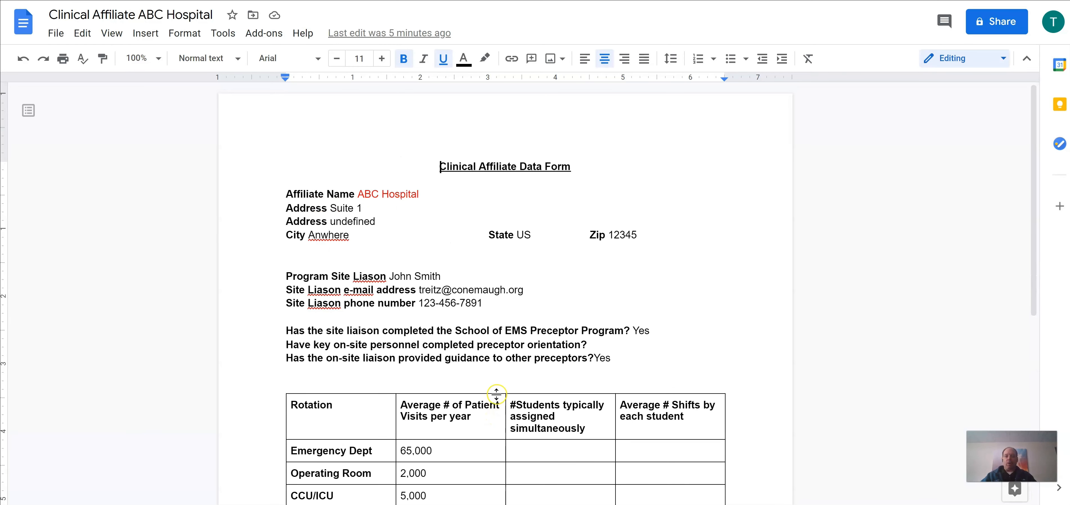
left_click(496, 383)
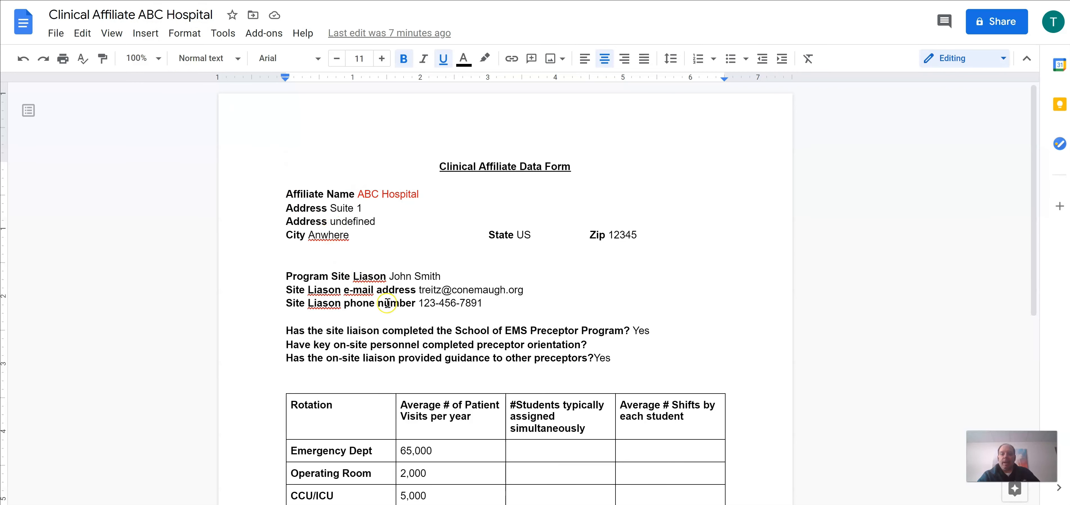
scroll(410, 341, "down", 3)
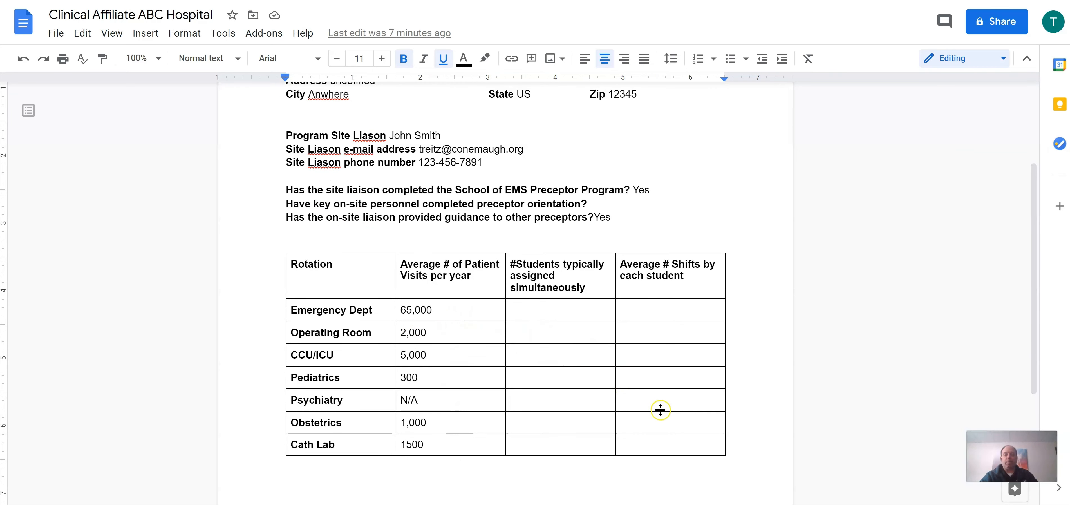
scroll(660, 410, "up", 3)
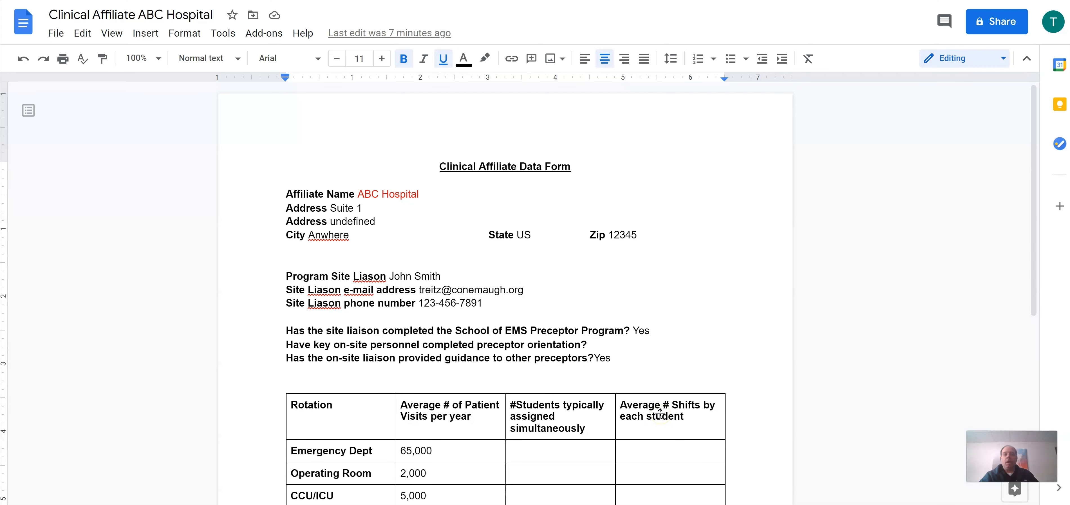